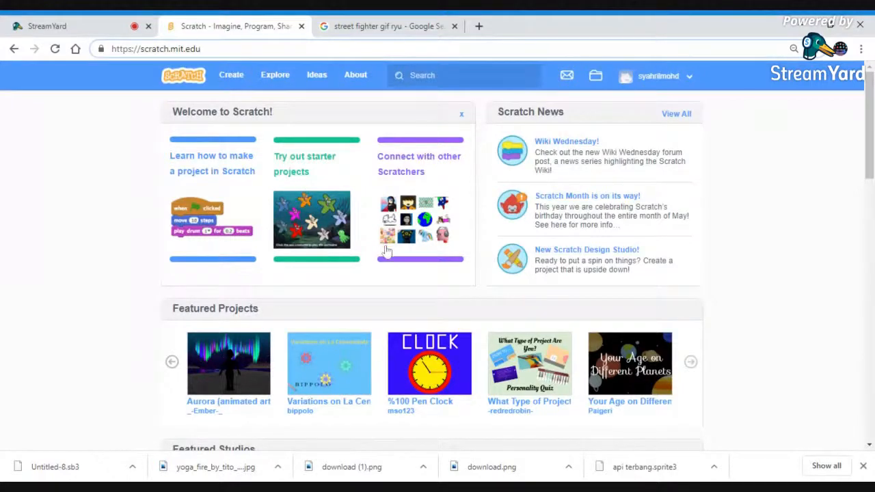
Step: Create a new Scratch project
{"action": "left_click", "coordinate": [236, 81]}
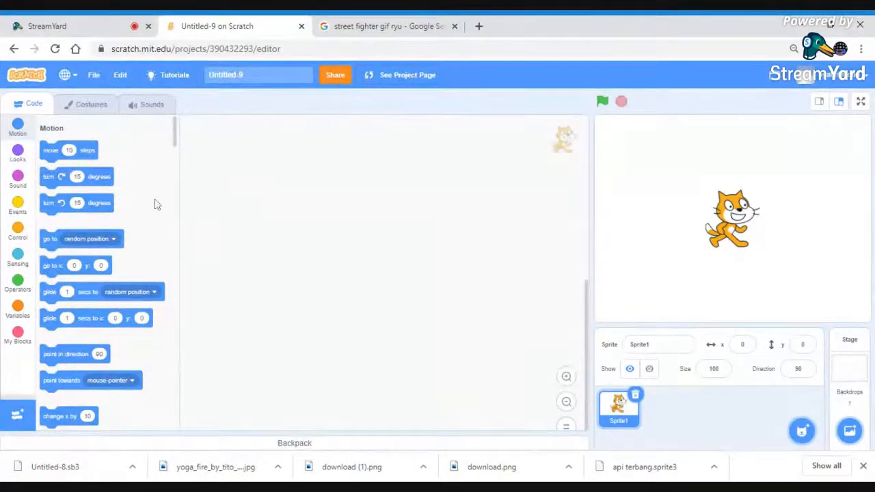
Step: Examine the available code blocks in each category, from Motion and Looks through Variables and My Blocks
{"action": "left_click", "coordinate": [19, 131]}
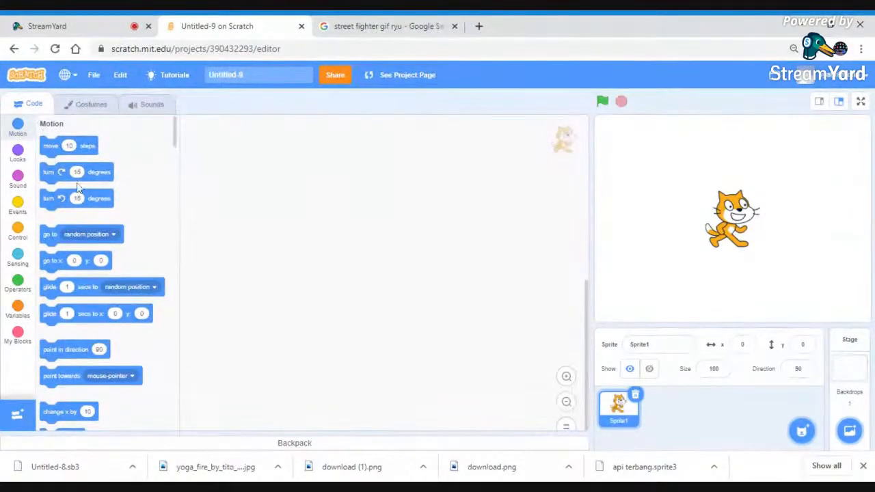
{"action": "scroll", "coordinate": [80, 189], "scroll_direction": "down", "scroll_amount": 10}
{"action": "scroll", "coordinate": [82, 201], "scroll_direction": "up", "scroll_amount": 10}
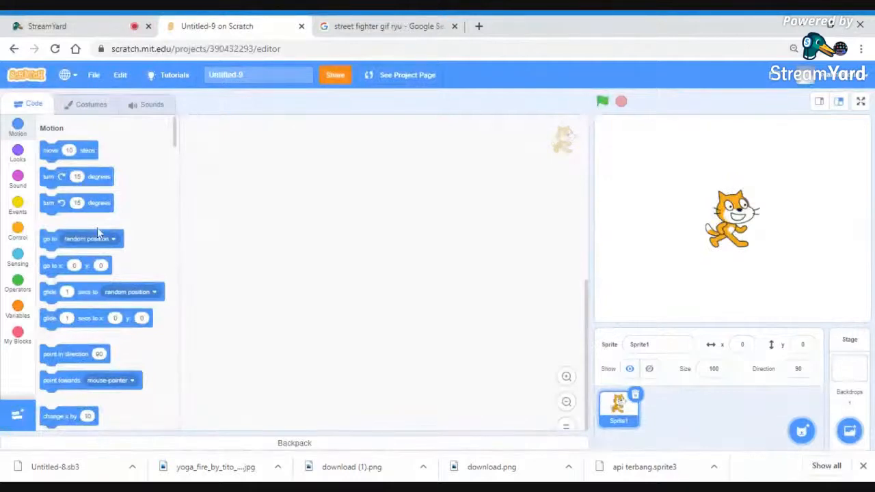
{"action": "left_click", "coordinate": [18, 152]}
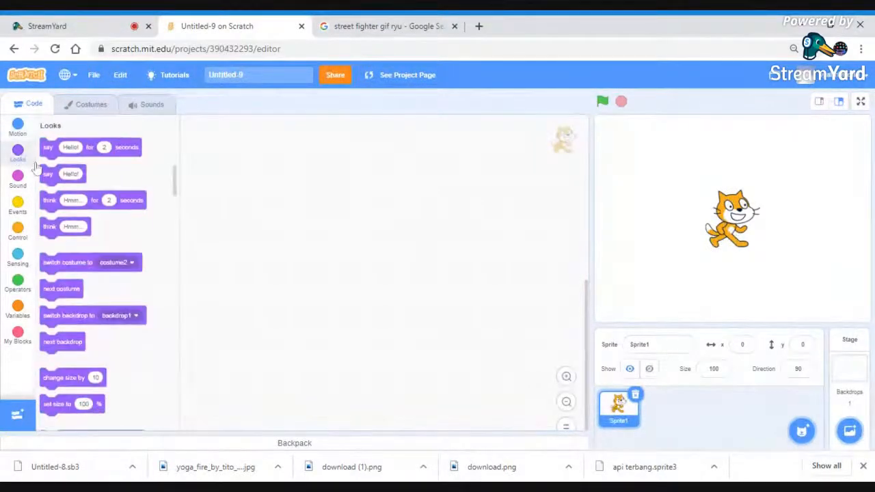
{"action": "left_click", "coordinate": [21, 185]}
{"action": "left_click", "coordinate": [21, 212]}
{"action": "left_click", "coordinate": [22, 234]}
{"action": "left_click", "coordinate": [21, 262]}
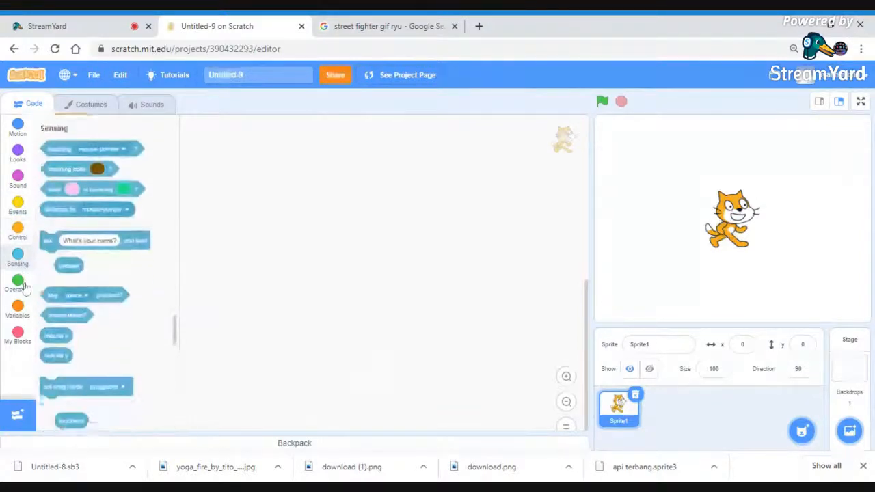
{"action": "left_click", "coordinate": [20, 284]}
{"action": "left_click", "coordinate": [18, 309]}
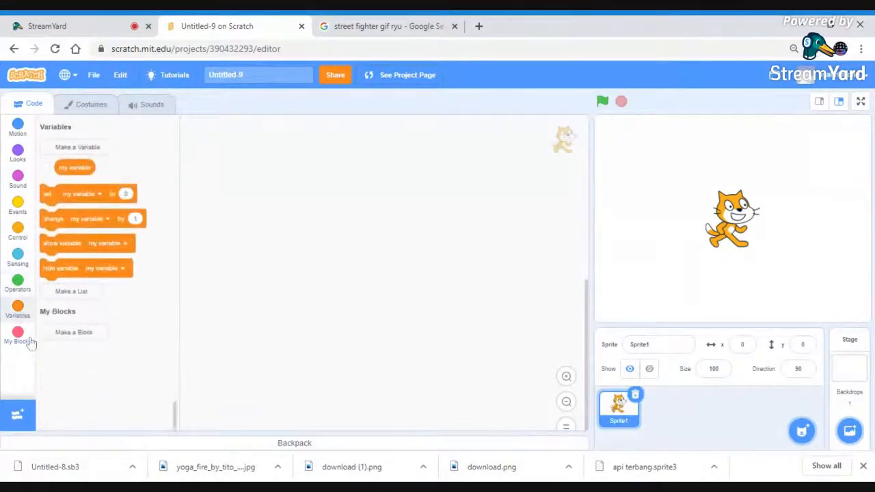
{"action": "left_click", "coordinate": [19, 339]}
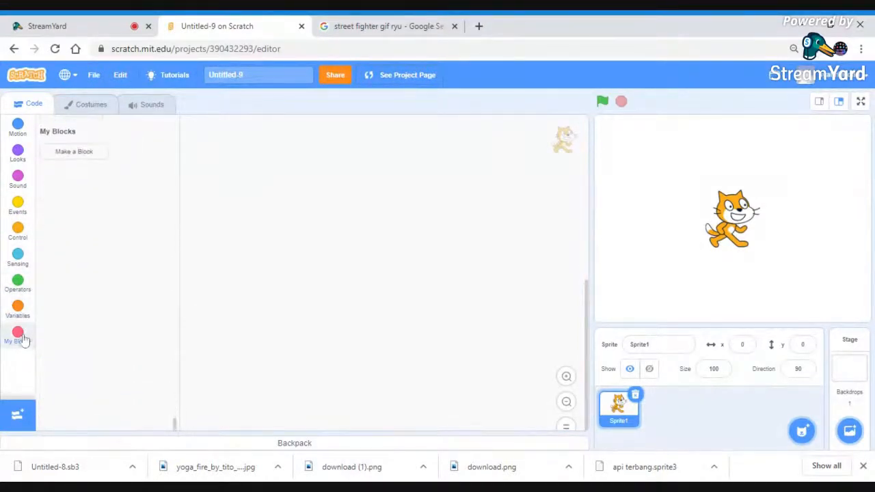
{"action": "left_click", "coordinate": [16, 127]}
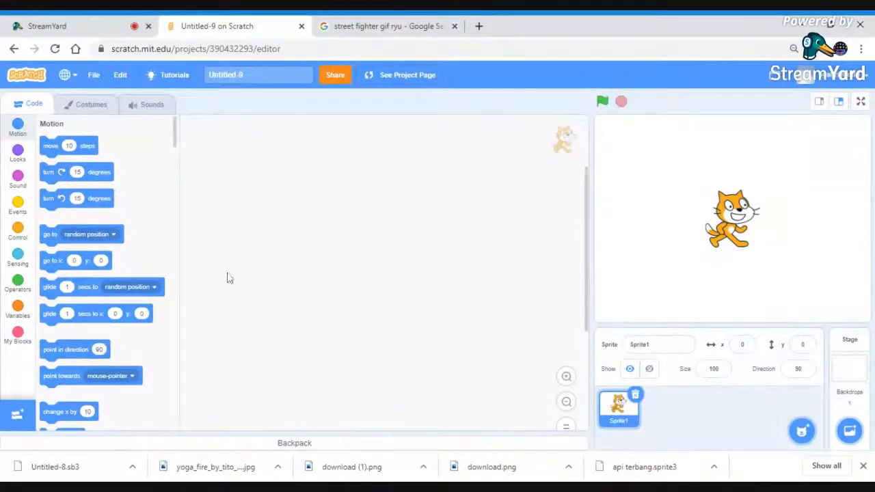
Step: Move the cat sprite to the lower-left area of the stage, at about x -155, y -52
{"action": "left_click_drag", "start_coordinate": [744, 226], "coordinate": [656, 284]}
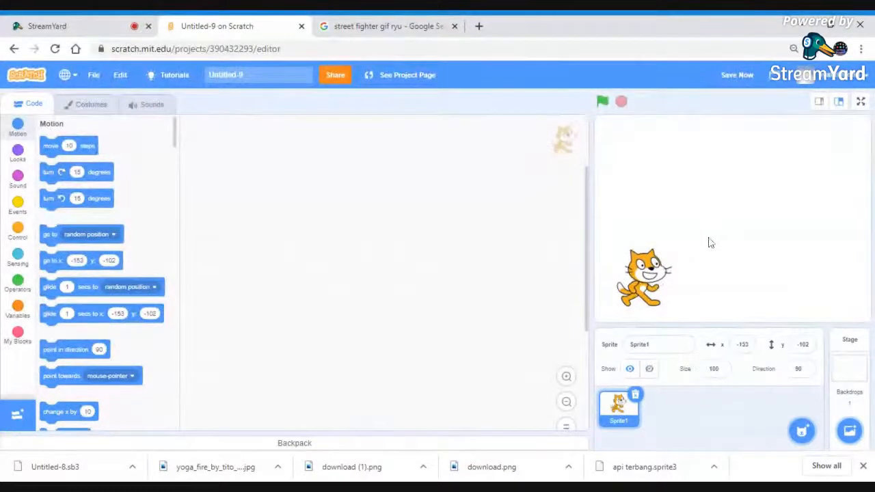
{"action": "mouse_move", "coordinate": [656, 282]}
{"action": "left_mouse_down"}
{"action": "mouse_move", "coordinate": [655, 263]}
{"action": "mouse_move", "coordinate": [664, 255]}
{"action": "mouse_move", "coordinate": [649, 268]}
{"action": "left_mouse_up"}
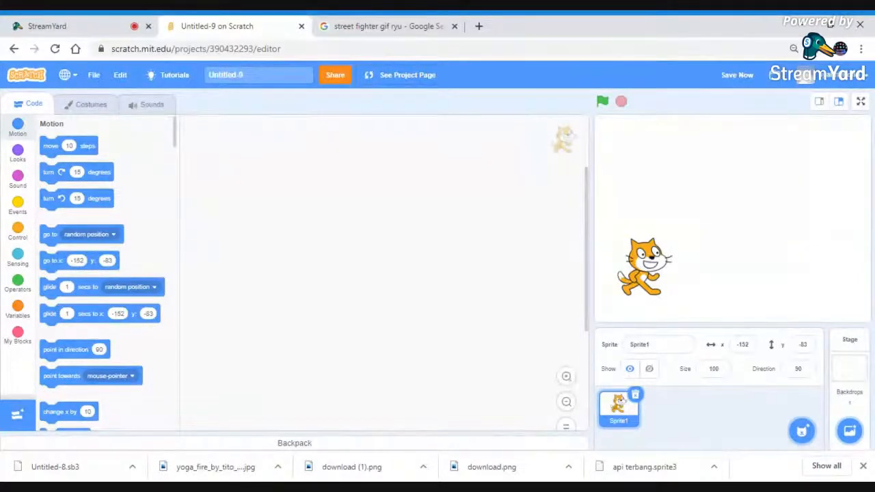
{"action": "left_click_drag", "start_coordinate": [659, 265], "coordinate": [658, 247]}
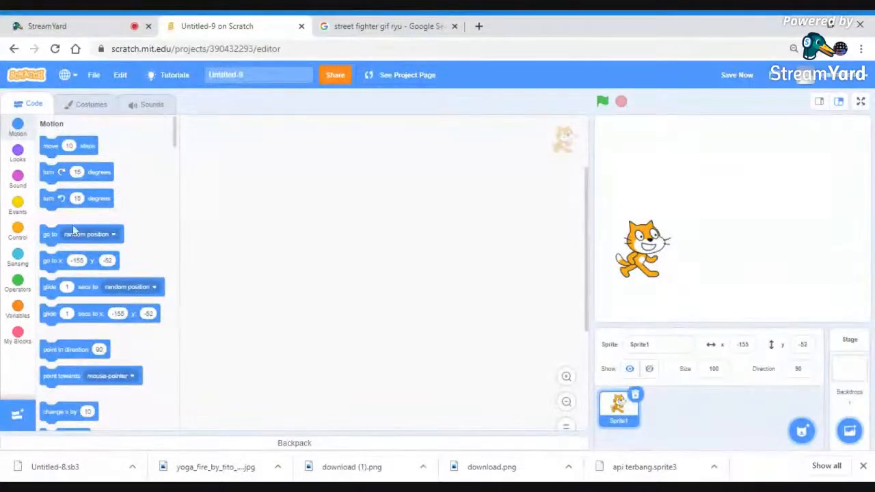
Step: Start a script for the cat with a "when green flag clicked" block followed by a "forever" loop
{"action": "left_click", "coordinate": [18, 204]}
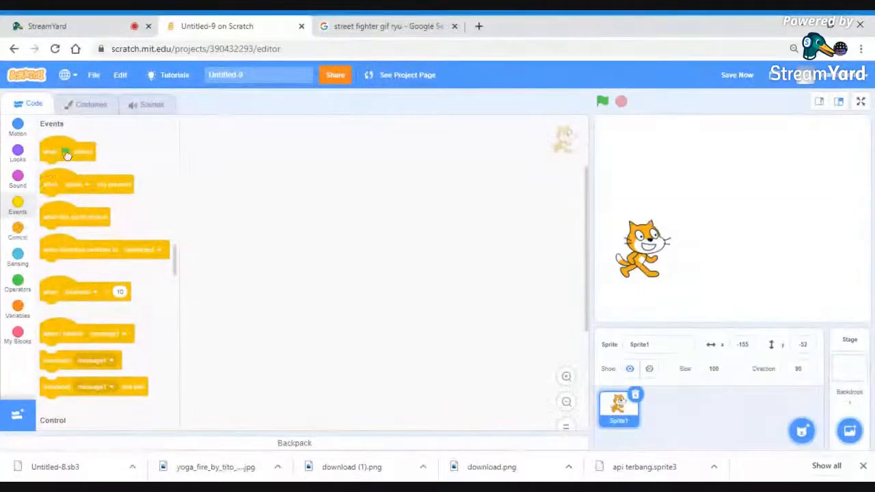
{"action": "left_click_drag", "start_coordinate": [59, 152], "coordinate": [279, 157]}
{"action": "left_click", "coordinate": [19, 232]}
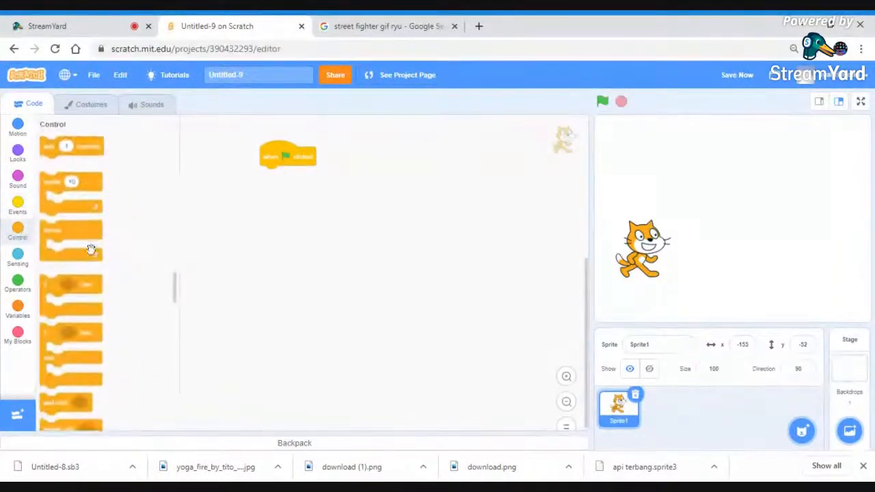
{"action": "left_click_drag", "start_coordinate": [49, 231], "coordinate": [279, 180]}
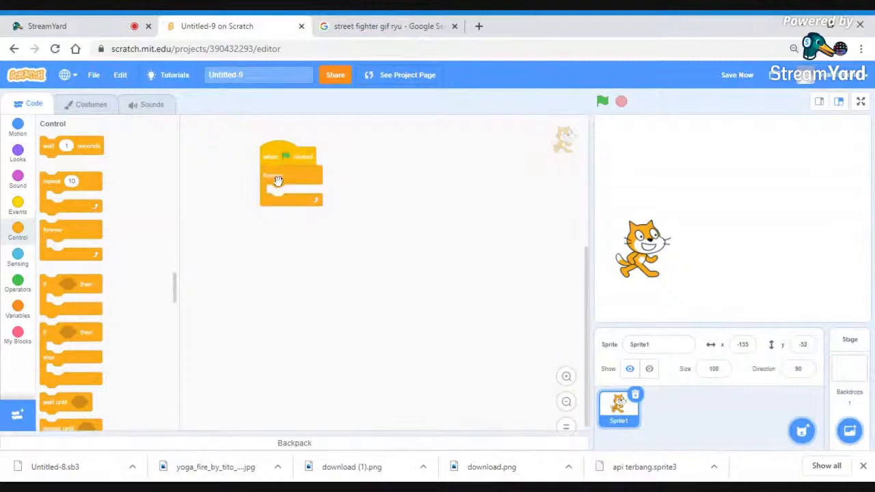
Step: Check the cat's costumes, insert a "next costume" block inside the forever loop, and run the script
{"action": "left_click", "coordinate": [91, 111]}
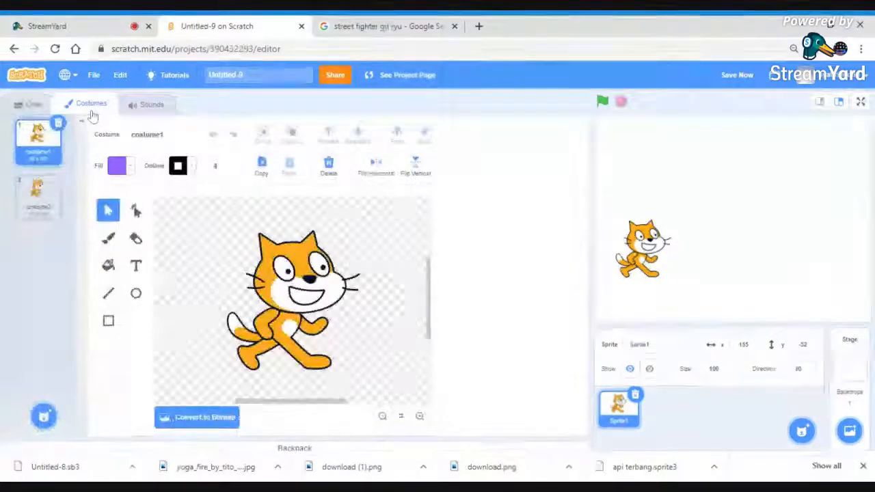
{"action": "left_click", "coordinate": [30, 107]}
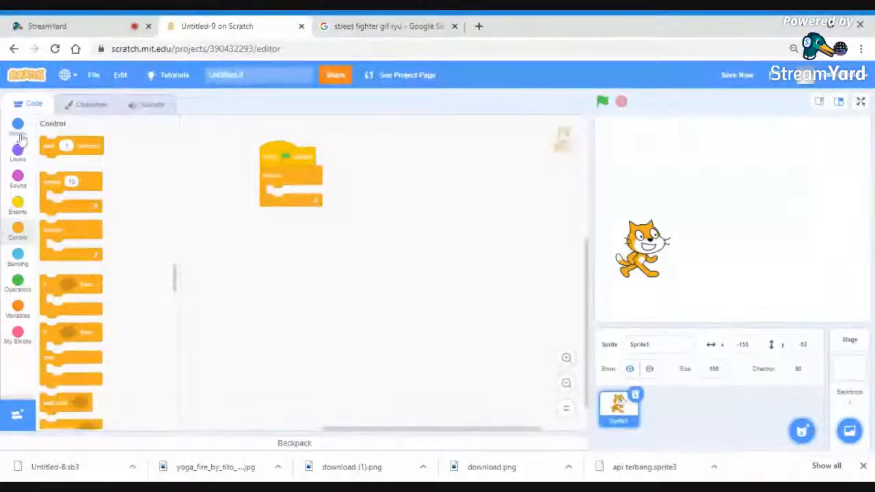
{"action": "left_click", "coordinate": [20, 139]}
{"action": "scroll", "coordinate": [85, 268], "scroll_direction": "down", "scroll_amount": 4}
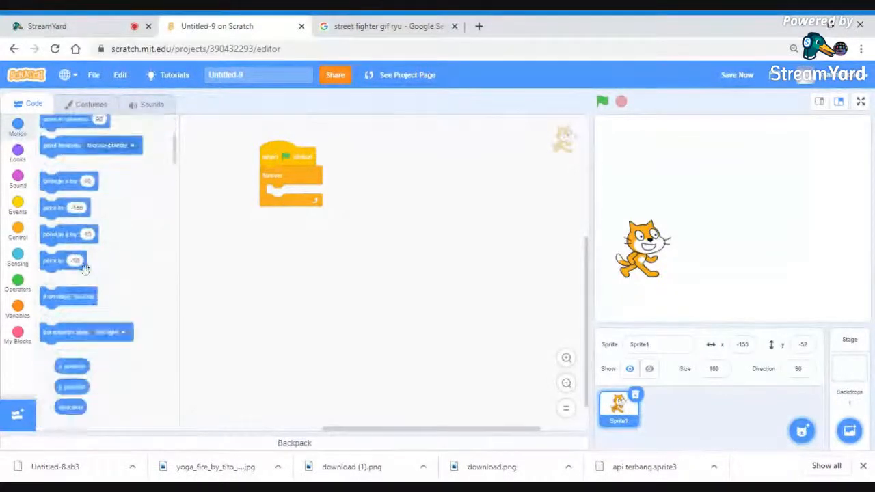
{"action": "left_click", "coordinate": [17, 152]}
{"action": "scroll", "coordinate": [113, 265], "scroll_direction": "down", "scroll_amount": 3}
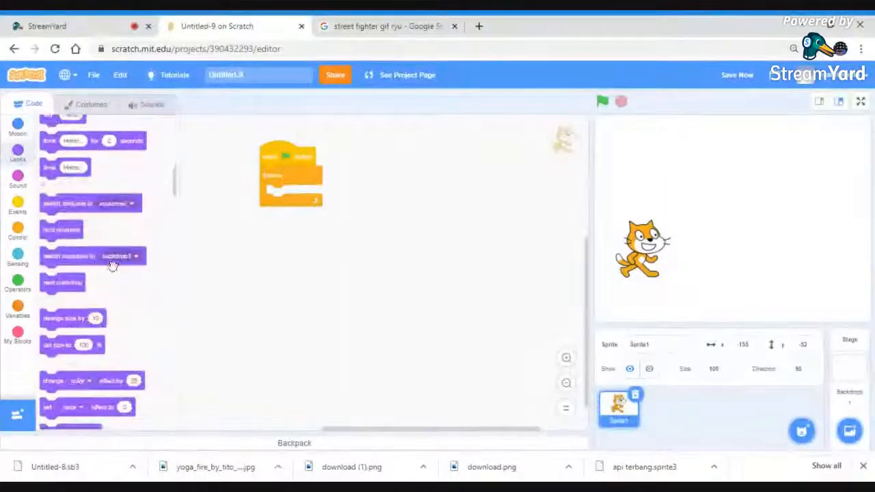
{"action": "left_click_drag", "start_coordinate": [61, 230], "coordinate": [306, 186]}
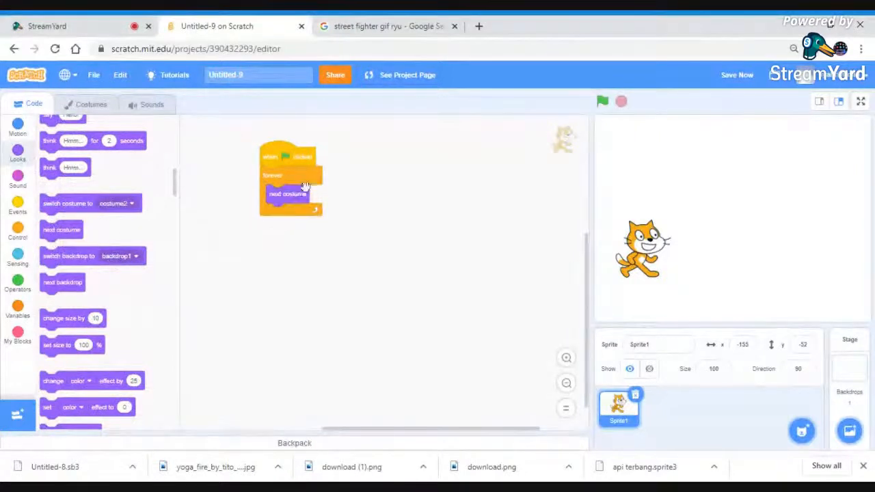
{"action": "left_click", "coordinate": [290, 156]}
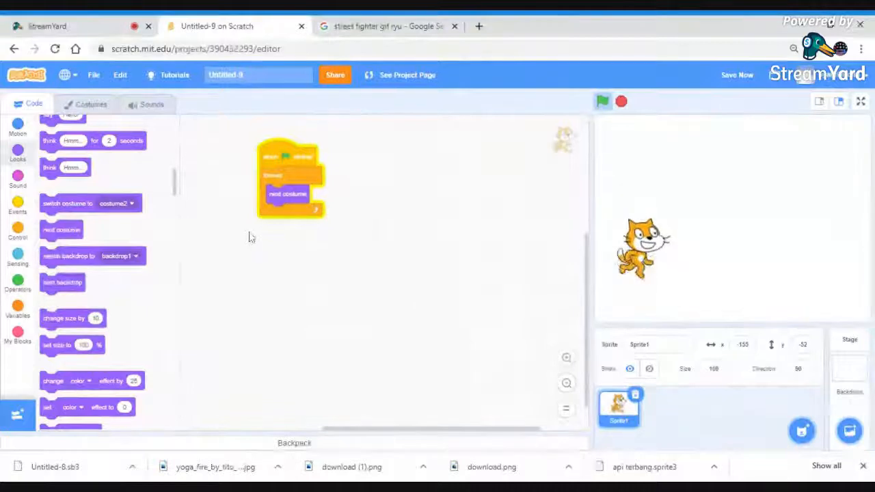
Step: Insert a "wait" block before "next costume" in the forever loop and set it to 0.1 seconds
{"action": "left_click", "coordinate": [17, 230]}
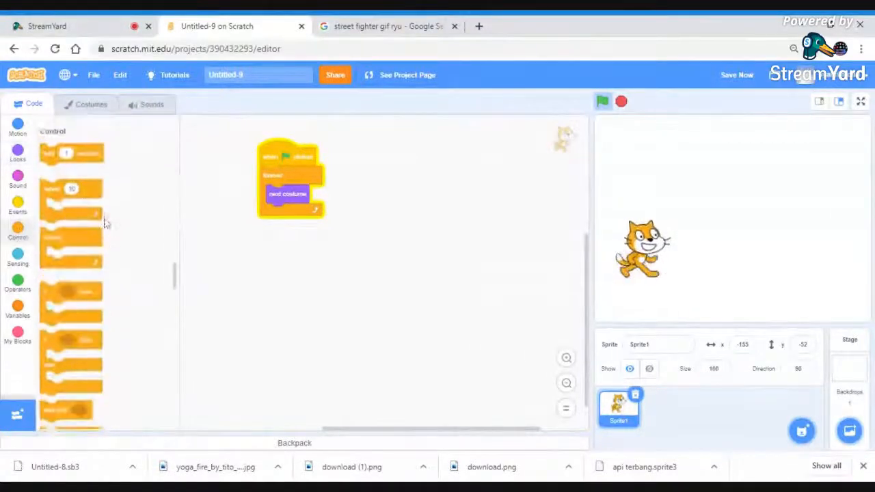
{"action": "left_click_drag", "start_coordinate": [51, 150], "coordinate": [280, 199]}
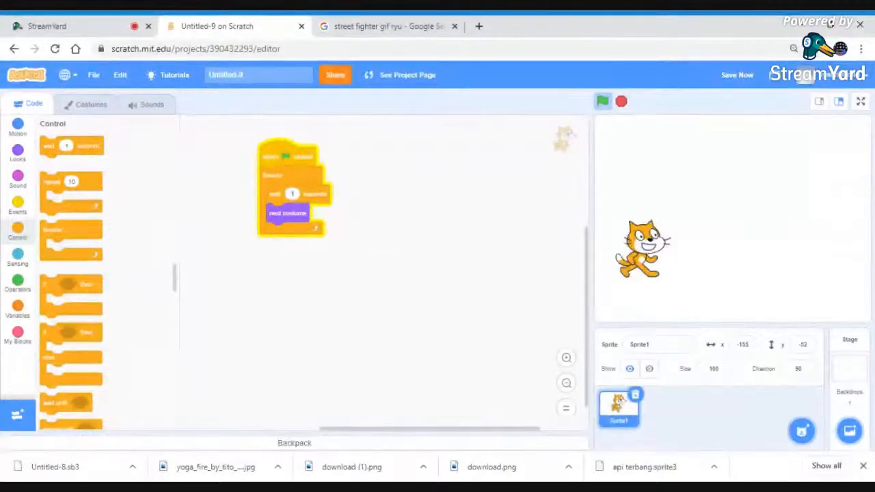
{"action": "type", "text": "0.1"}
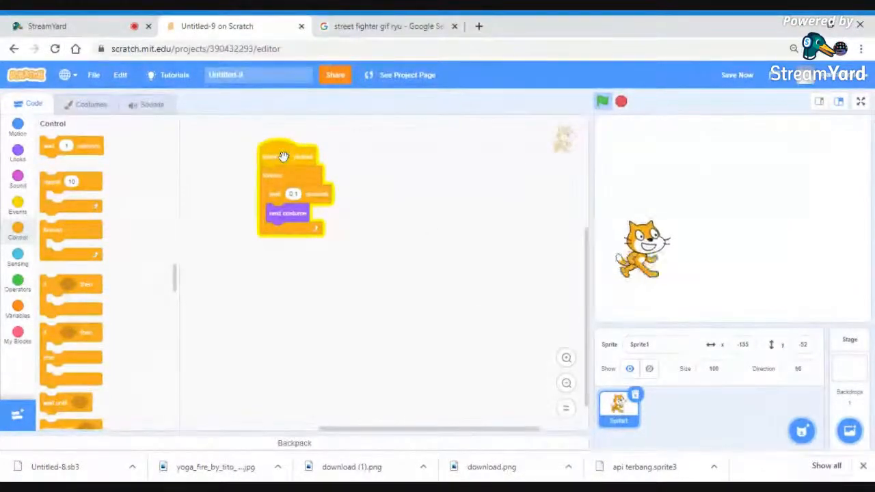
Step: Delete the costume animation script and the cat sprite from the project
{"action": "left_click_drag", "start_coordinate": [284, 156], "coordinate": [110, 247]}
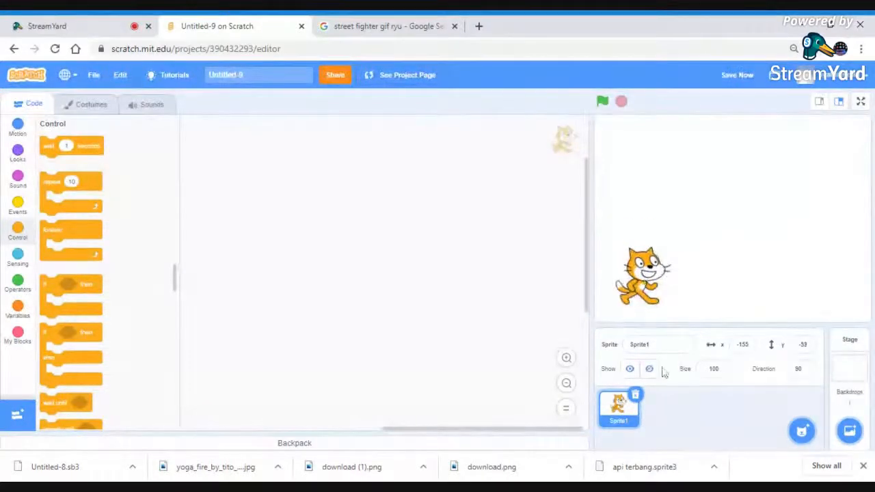
{"action": "left_click", "coordinate": [636, 396]}
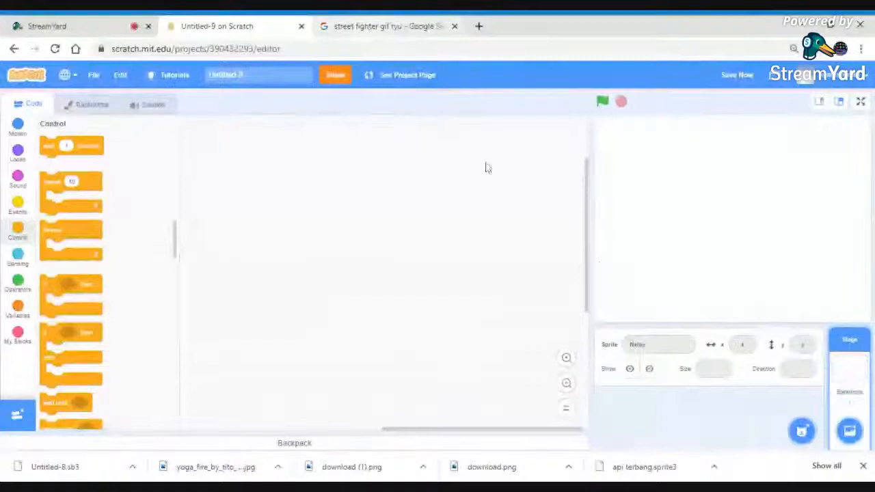
Step: Switch to the Google Images results for "street fighter gif ryu" and save the previewed Pinterest GIF of Ryu firing an energy blast
{"action": "left_click", "coordinate": [383, 26]}
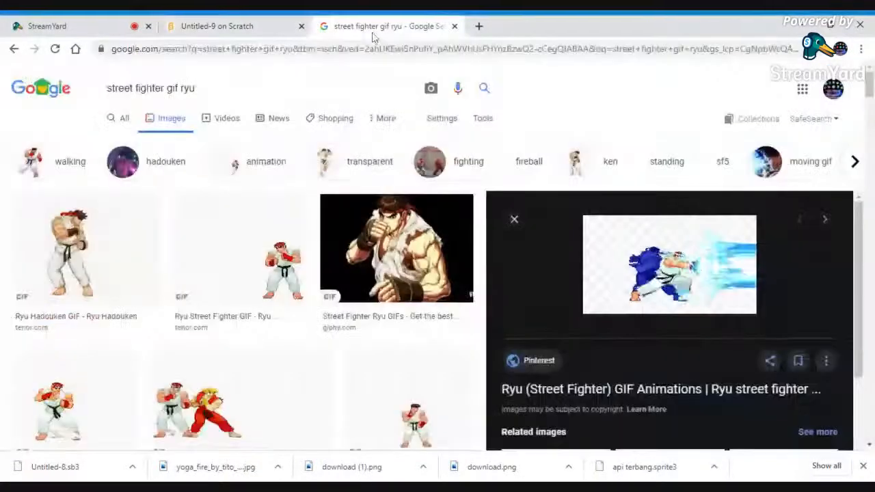
{"action": "double_click", "coordinate": [188, 88]}
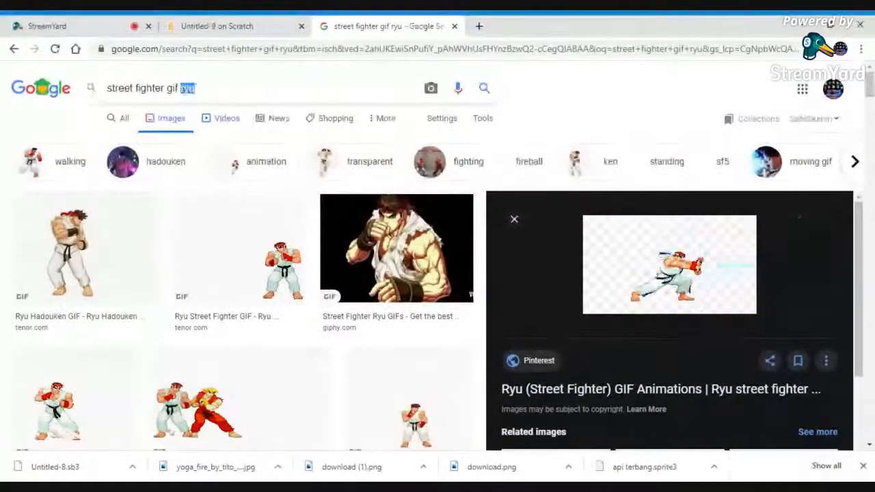
{"action": "triple_click", "coordinate": [198, 89]}
{"action": "left_click", "coordinate": [198, 88]}
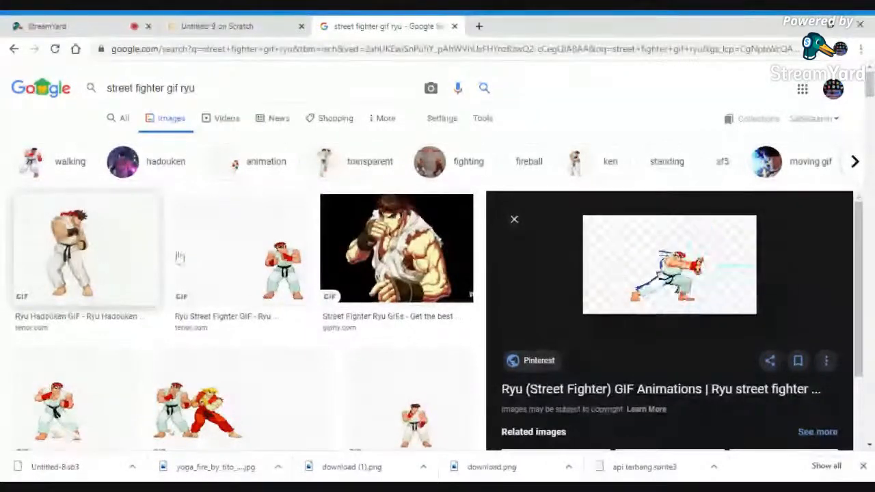
{"action": "scroll", "coordinate": [369, 307], "scroll_direction": "down", "scroll_amount": 1}
{"action": "scroll", "coordinate": [369, 308], "scroll_direction": "down", "scroll_amount": 5}
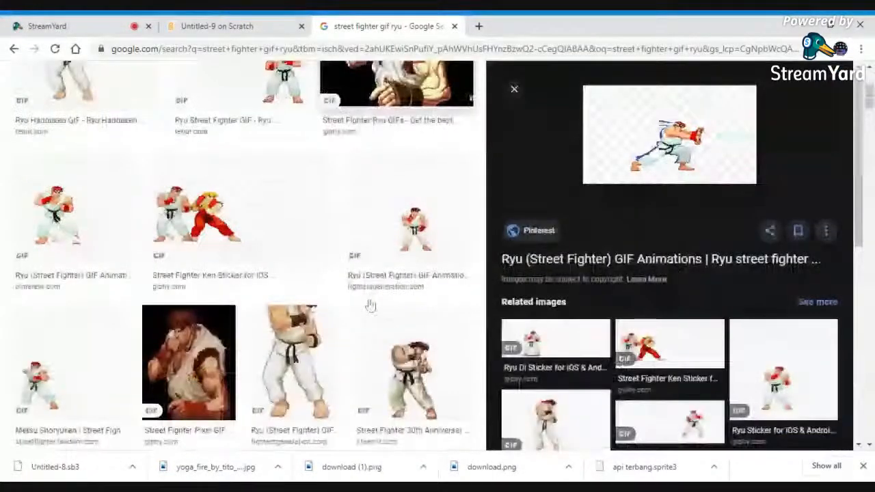
{"action": "scroll", "coordinate": [369, 307], "scroll_direction": "up", "scroll_amount": 6}
{"action": "scroll", "coordinate": [368, 296], "scroll_direction": "down", "scroll_amount": 1}
{"action": "scroll", "coordinate": [368, 295], "scroll_direction": "down", "scroll_amount": 1}
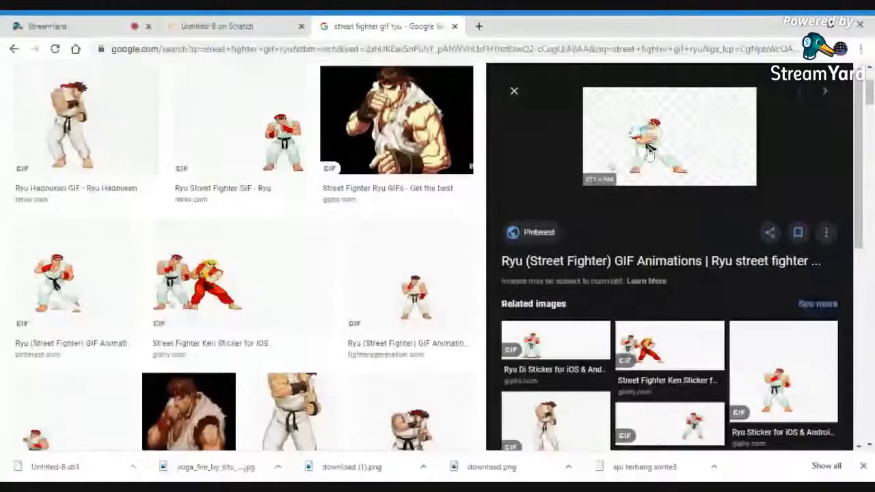
{"action": "scroll", "coordinate": [649, 154], "scroll_direction": "up", "scroll_amount": 1}
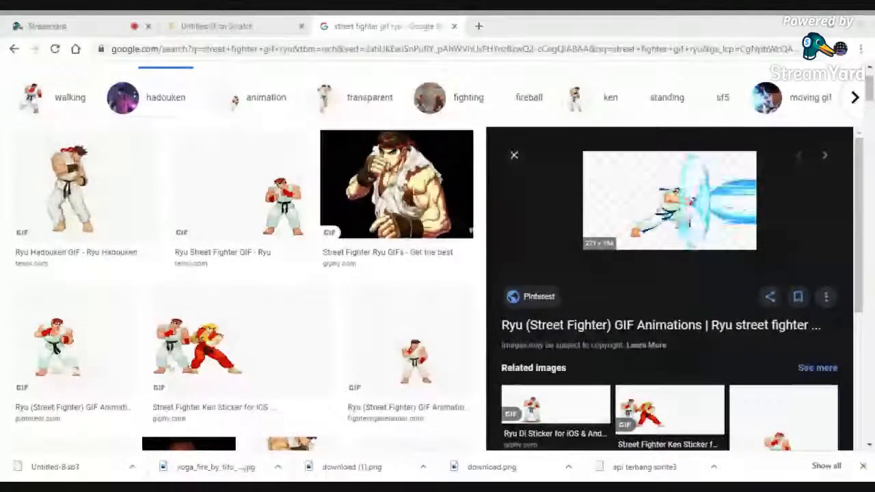
{"action": "key", "text": "Return"}
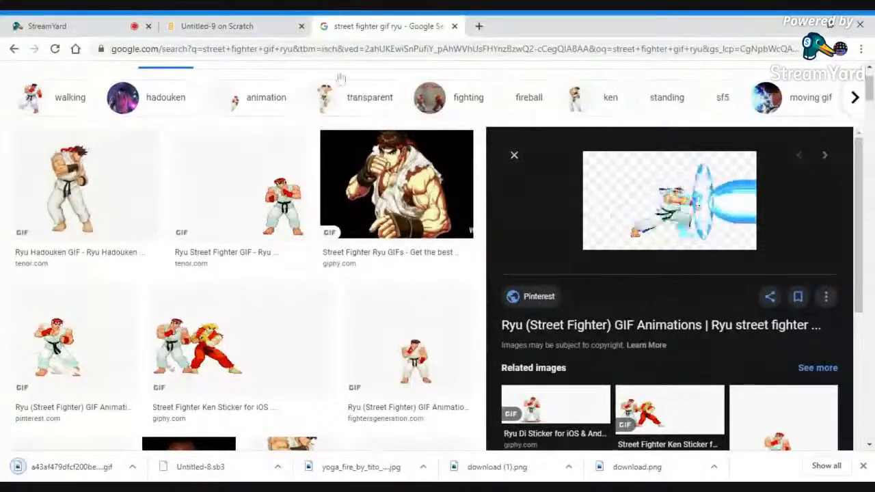
Step: Switch back to the Scratch project and upload the downloaded Ryu GIF as a new sprite
{"action": "key", "text": "ctrl+shift+Tab"}
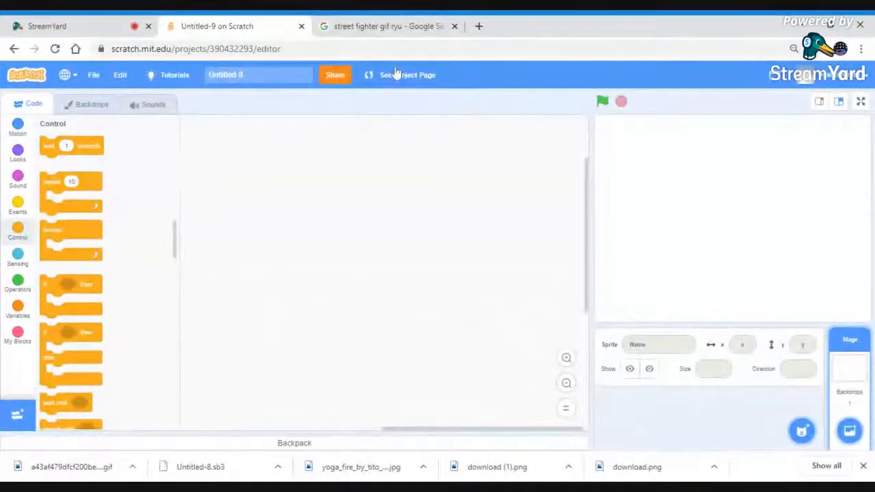
{"action": "mouse_move", "coordinate": [801, 431]}
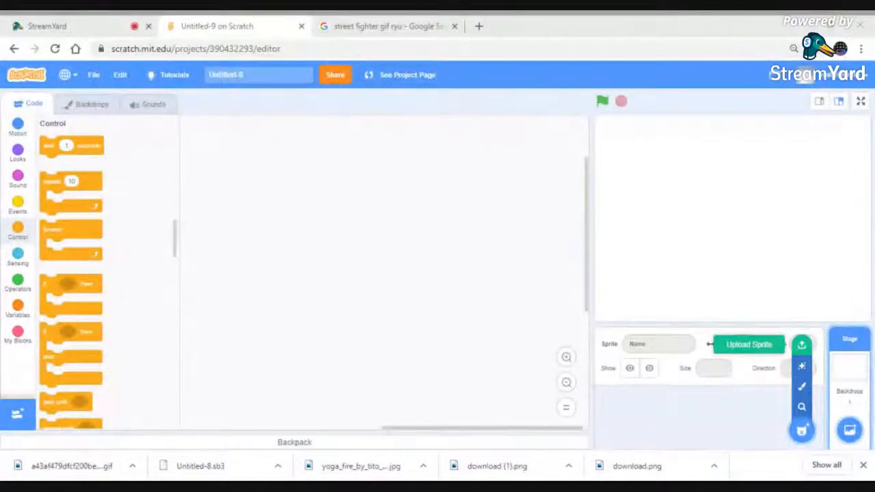
{"action": "left_click", "coordinate": [595, 294]}
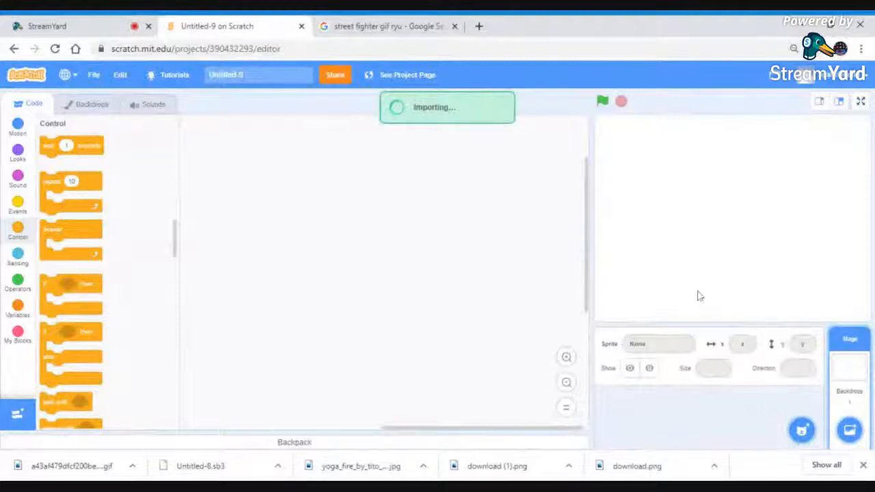
Step: Move the Ryu sprite to the lower-left corner of the stage, at about x -147, y -109
{"action": "mouse_move", "coordinate": [807, 409]}
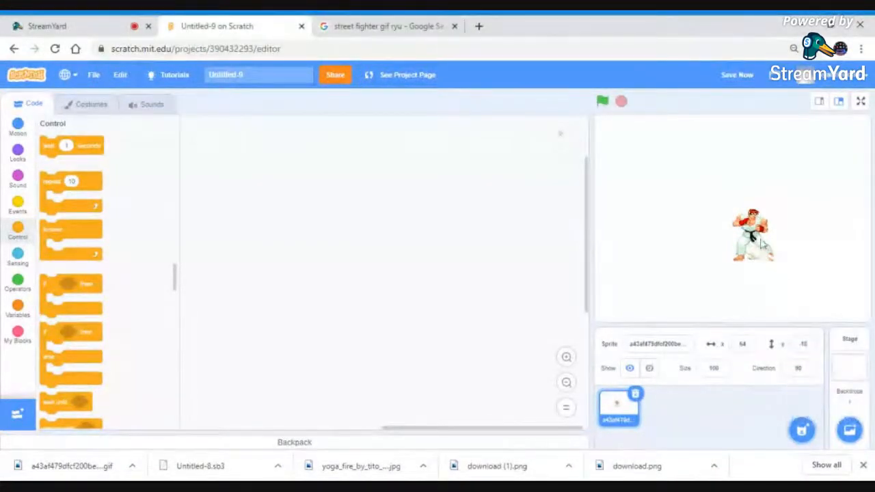
{"action": "left_click_drag", "start_coordinate": [758, 241], "coordinate": [639, 292]}
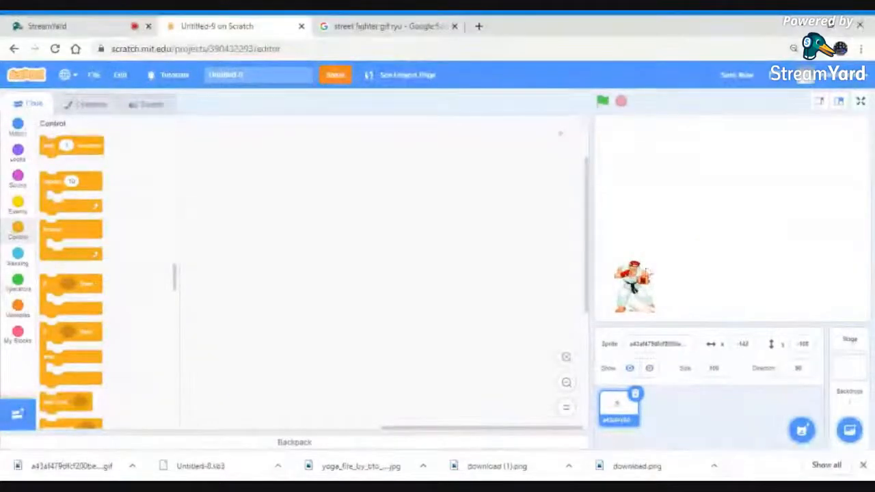
{"action": "left_click_drag", "start_coordinate": [641, 290], "coordinate": [640, 292]}
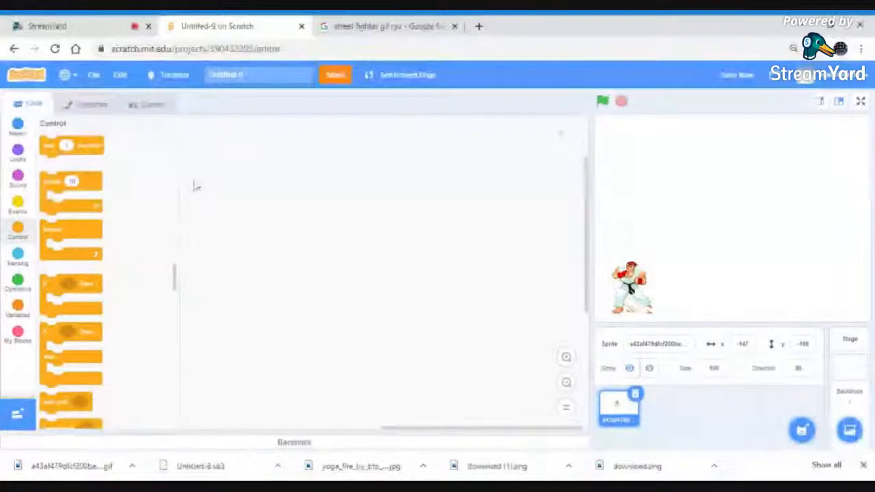
Step: Add a "when flag clicked" block to the Ryu sprite's script area
{"action": "left_click", "coordinate": [20, 206]}
{"action": "left_click_drag", "start_coordinate": [64, 149], "coordinate": [257, 176]}
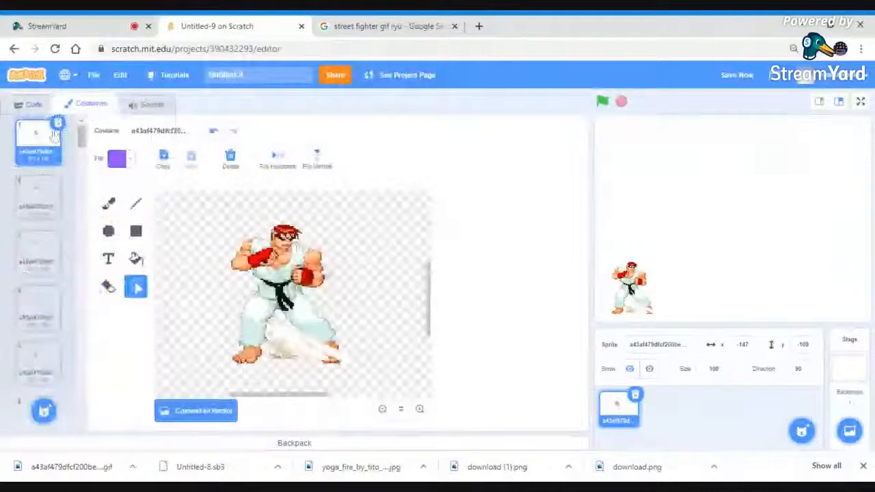
Step: Look through the Ryu sprite's imported costumes and return to the first one
{"action": "left_click", "coordinate": [38, 197]}
{"action": "left_click", "coordinate": [45, 267]}
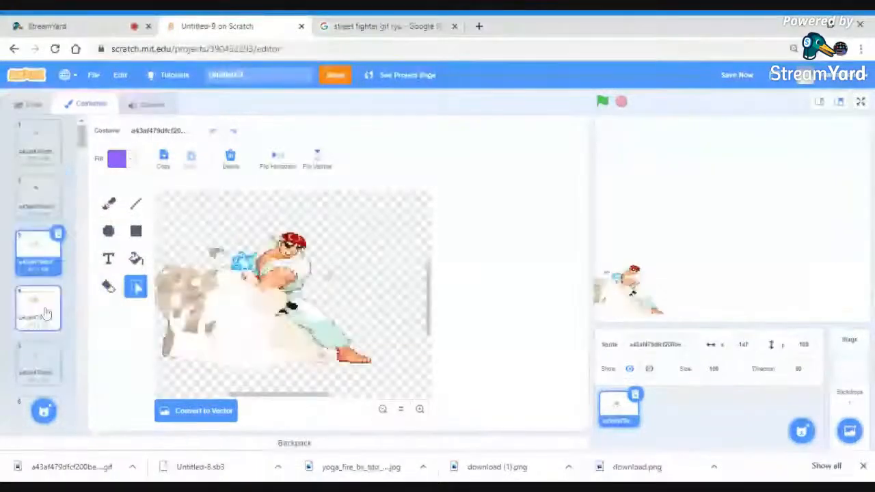
{"action": "left_click", "coordinate": [41, 311]}
{"action": "left_click", "coordinate": [51, 359]}
{"action": "scroll", "coordinate": [53, 356], "scroll_direction": "down", "scroll_amount": 2}
{"action": "scroll", "coordinate": [52, 348], "scroll_direction": "up", "scroll_amount": 3}
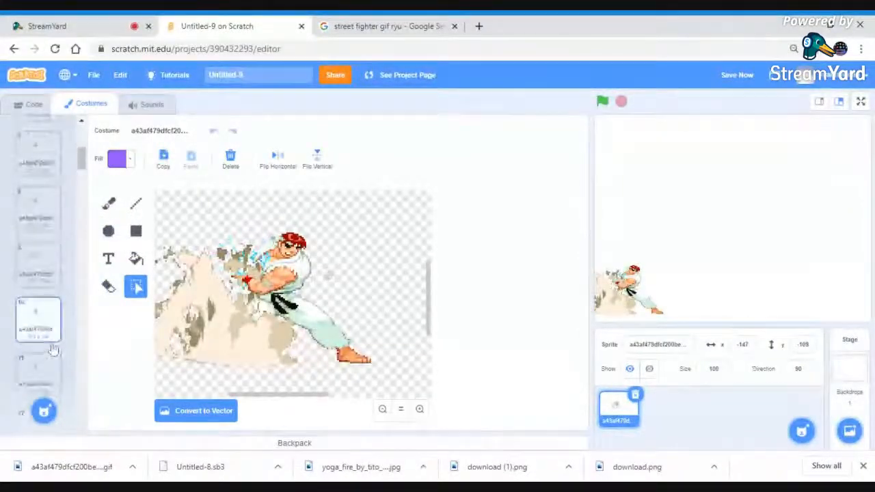
{"action": "left_click", "coordinate": [33, 159]}
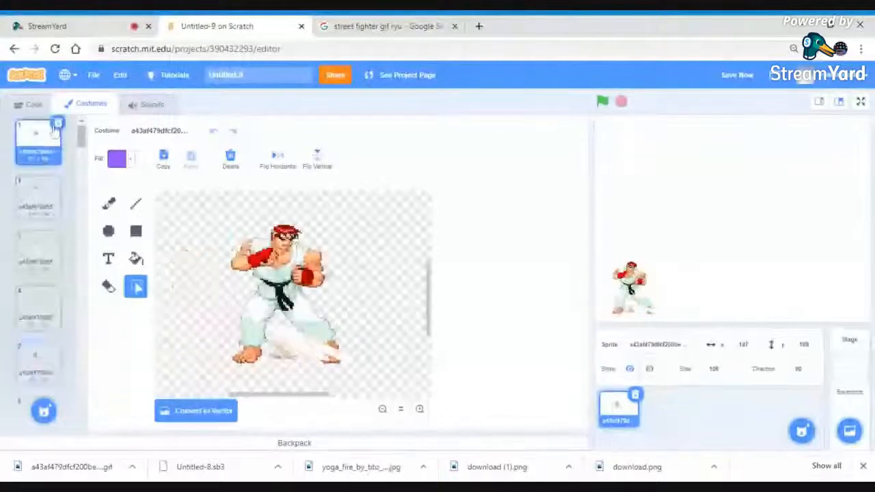
Step: Return to the Ryu sprite's code and attach a "forever" loop under the "when flag clicked" block
{"action": "left_click", "coordinate": [36, 105]}
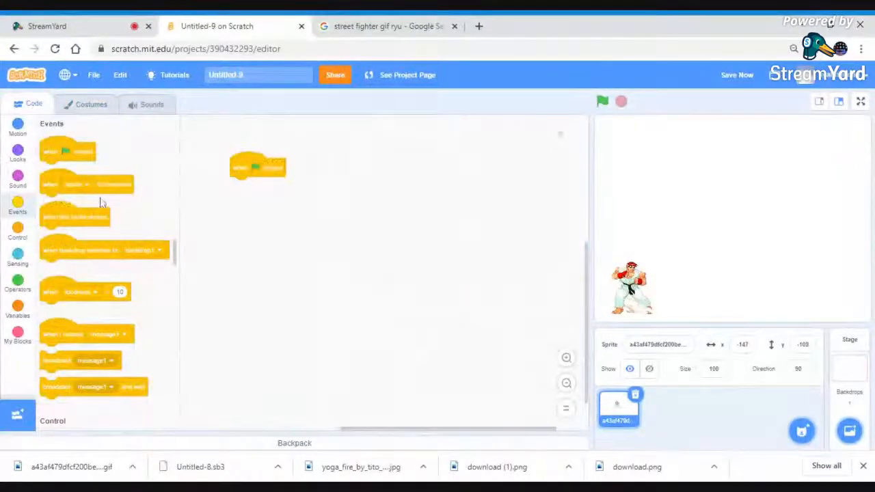
{"action": "left_click", "coordinate": [19, 232]}
{"action": "left_click_drag", "start_coordinate": [59, 235], "coordinate": [253, 194]}
{"action": "left_click_drag", "start_coordinate": [254, 163], "coordinate": [250, 179]}
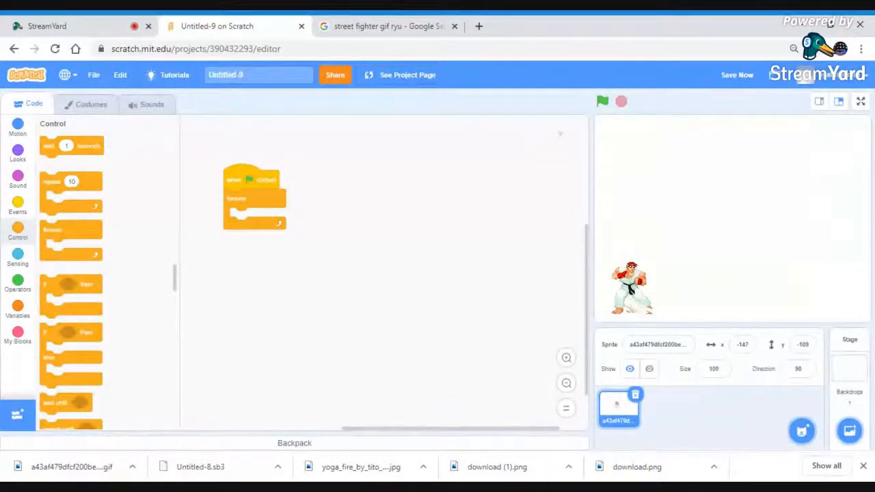
Step: Put a "next costume" block inside the forever loop and run the script
{"action": "left_click", "coordinate": [18, 130]}
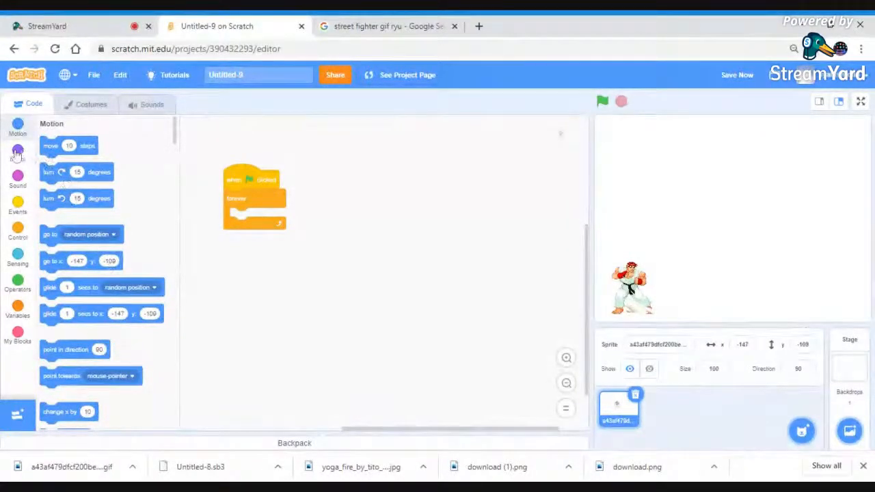
{"action": "left_click", "coordinate": [18, 152]}
{"action": "left_click_drag", "start_coordinate": [68, 289], "coordinate": [268, 222]}
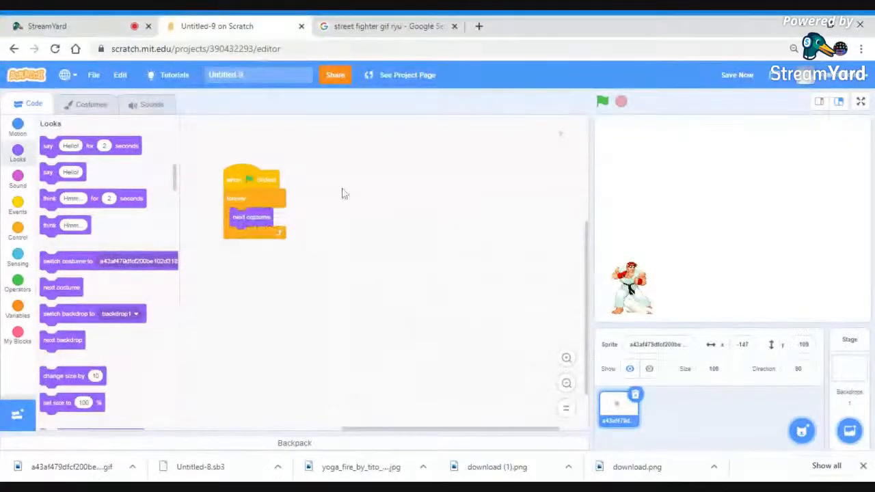
{"action": "left_click", "coordinate": [252, 179]}
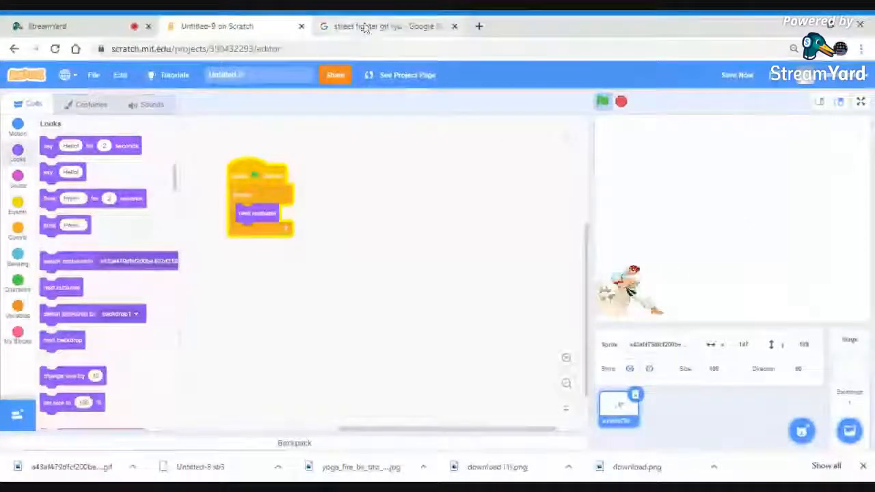
Step: Switch to the Google Images results and search for "street fighter background"
{"action": "left_click", "coordinate": [341, 26]}
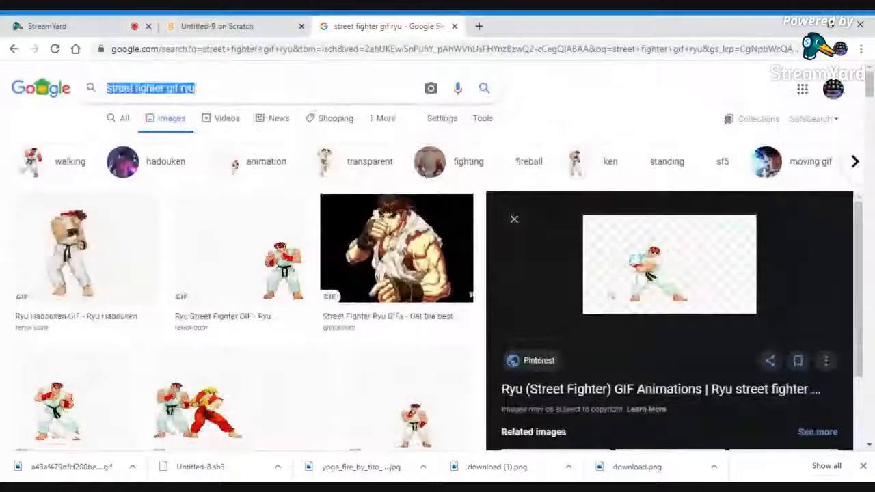
{"action": "left_click", "coordinate": [198, 88]}
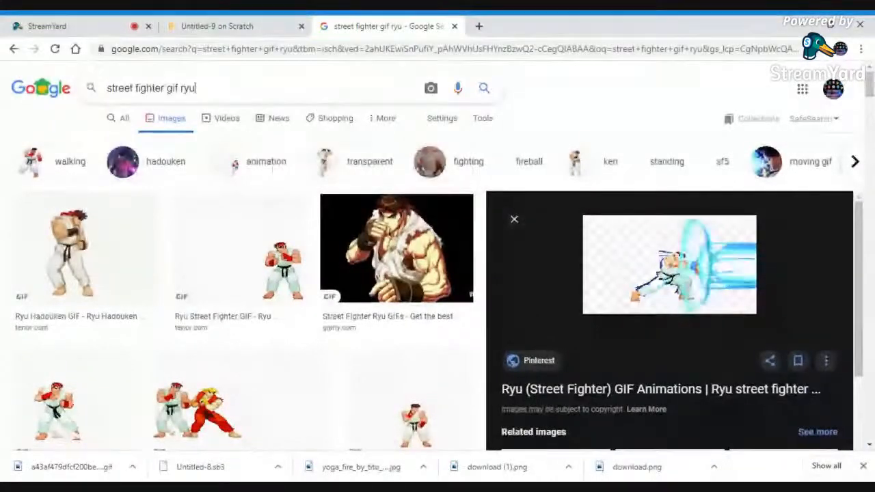
{"action": "key", "text": "BackSpace"}
{"action": "key", "text": "BackSpace"}
{"action": "key", "text": "BackSpace"}
{"action": "key", "text": "BackSpace"}
{"action": "key", "text": "BackSpace"}
{"action": "key", "text": "BackSpace"}
{"action": "key", "text": "BackSpace"}
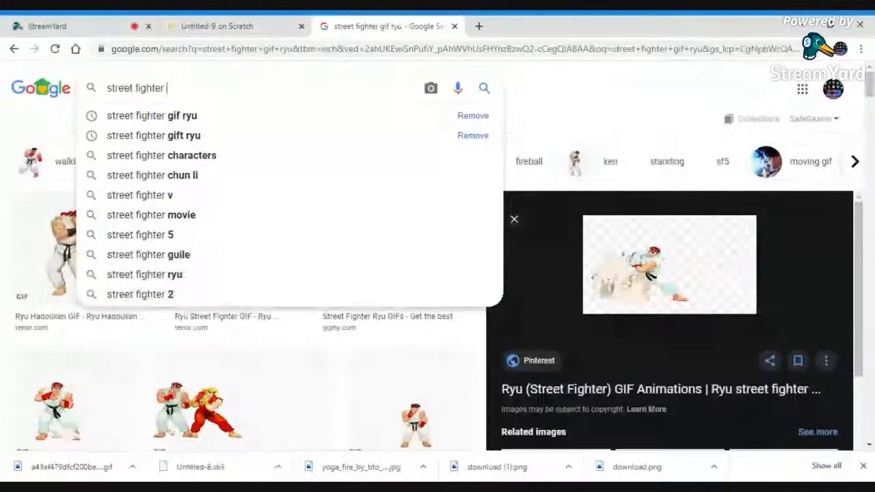
{"action": "type", "text": "back"}
{"action": "key", "text": "Down"}
{"action": "key", "text": "Down"}
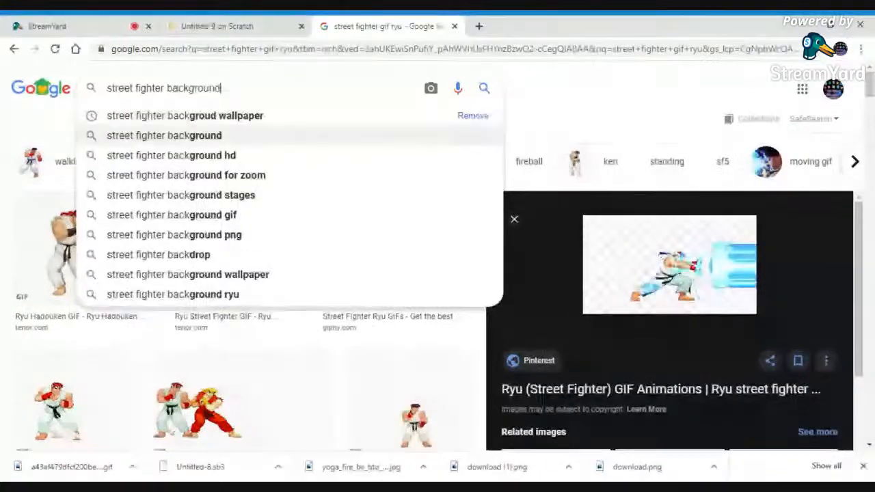
{"action": "key", "text": "Return"}
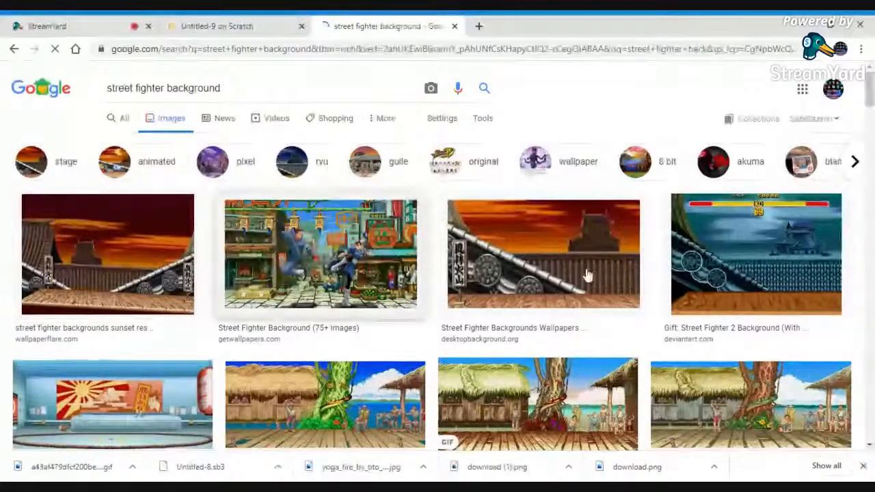
Step: Look through the image results for a suitable Street Fighter stage background
{"action": "scroll", "coordinate": [184, 321], "scroll_direction": "down", "scroll_amount": 5}
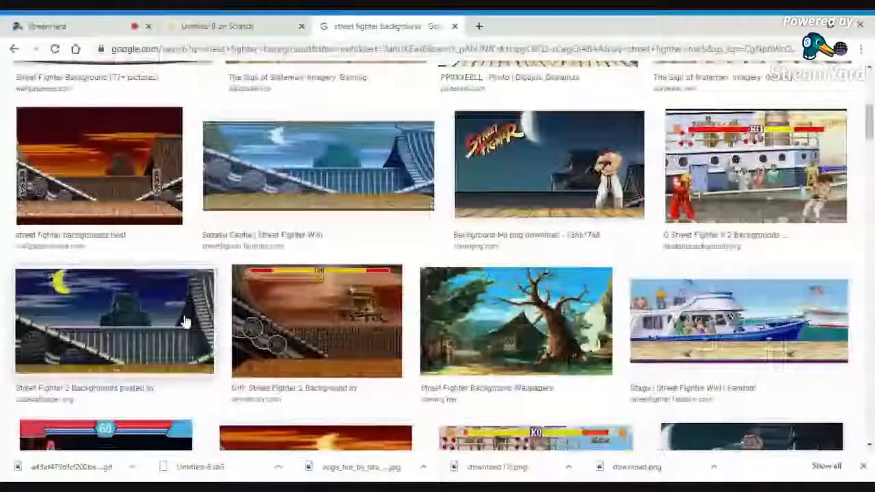
{"action": "scroll", "coordinate": [434, 272], "scroll_direction": "down", "scroll_amount": 4}
{"action": "scroll", "coordinate": [435, 272], "scroll_direction": "up", "scroll_amount": 2}
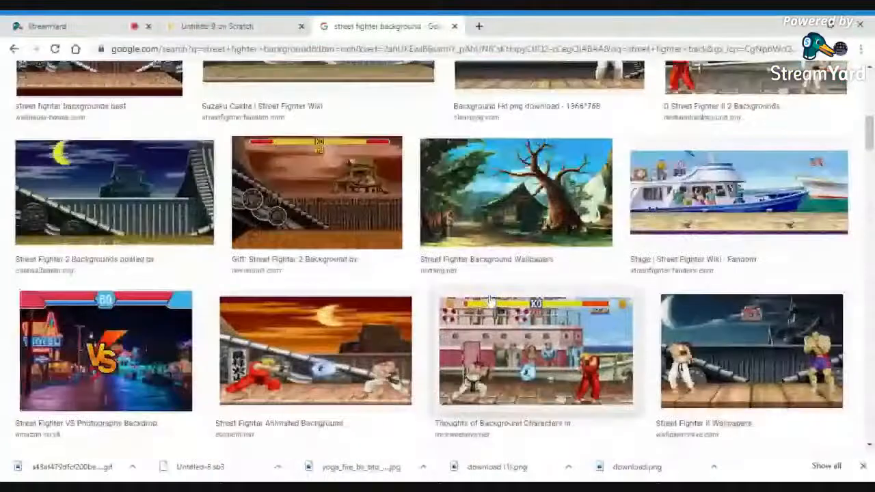
{"action": "scroll", "coordinate": [489, 301], "scroll_direction": "down", "scroll_amount": 5}
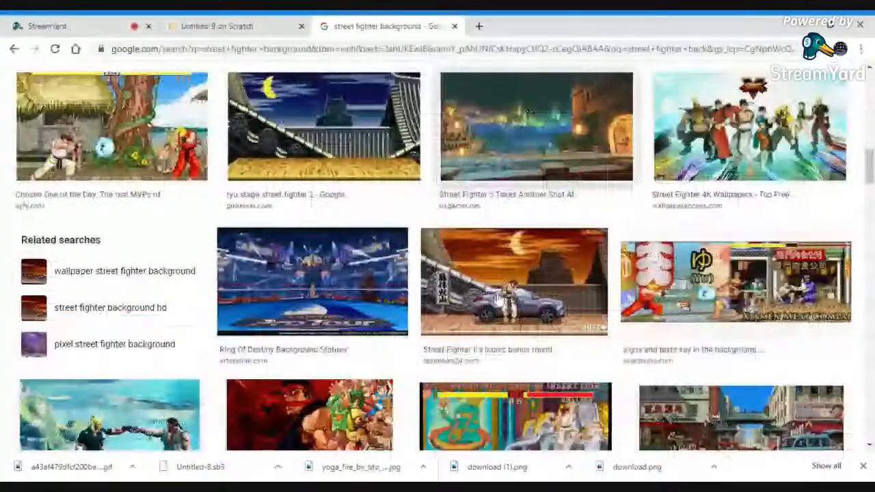
{"action": "scroll", "coordinate": [369, 253], "scroll_direction": "up", "scroll_amount": 2}
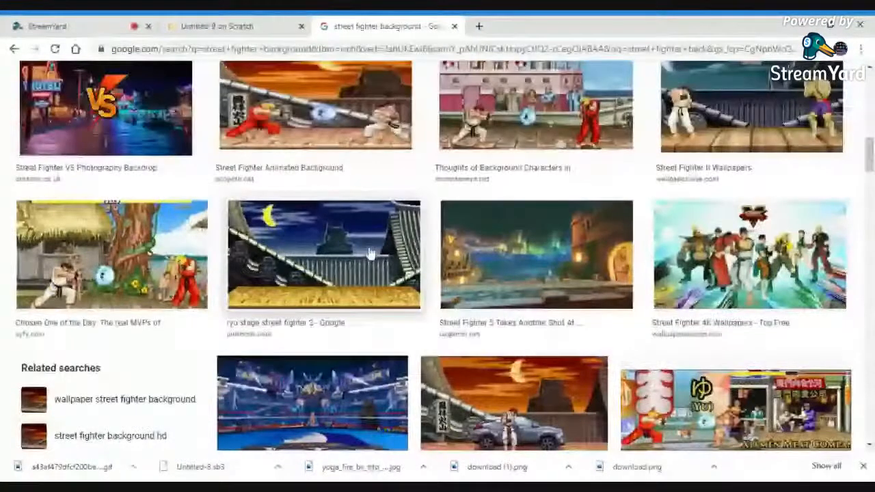
{"action": "scroll", "coordinate": [369, 253], "scroll_direction": "up", "scroll_amount": 1}
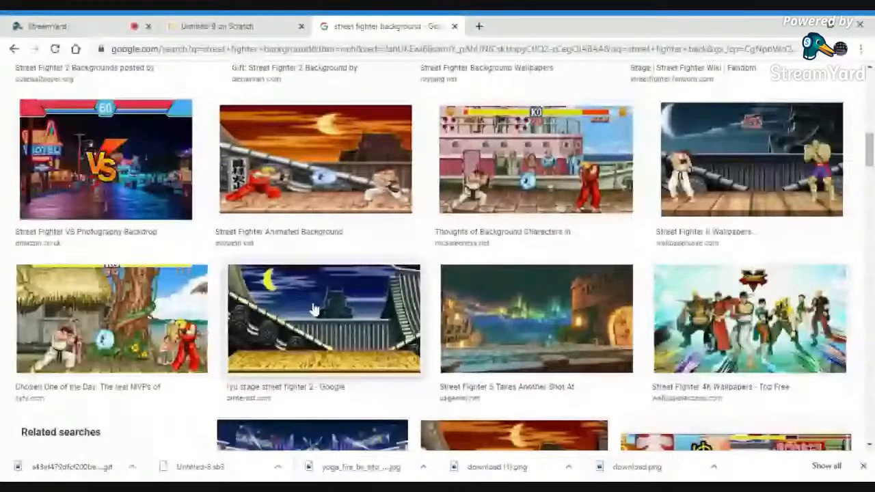
{"action": "scroll", "coordinate": [314, 309], "scroll_direction": "up", "scroll_amount": 5}
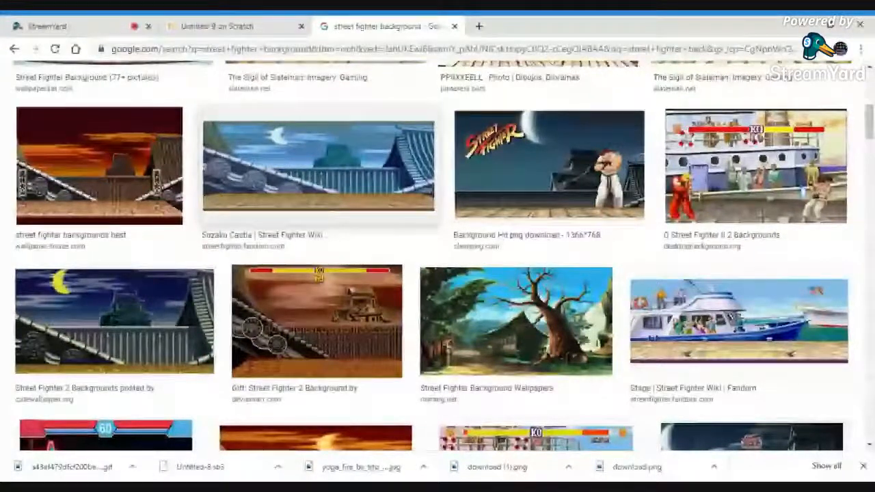
Step: Switch back to the Scratch project, upload the "gift__street_fighter_2" image as a backdrop, and position Ryu on its wooden floor
{"action": "left_click", "coordinate": [235, 26]}
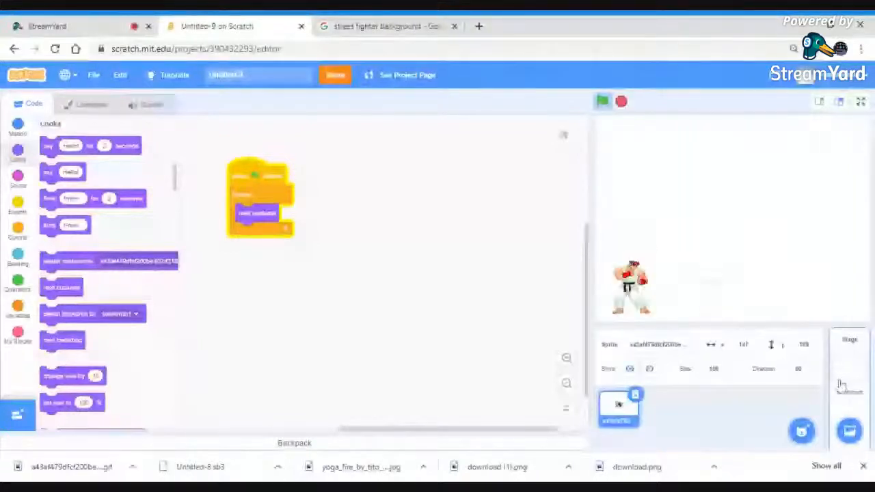
{"action": "mouse_move", "coordinate": [850, 432]}
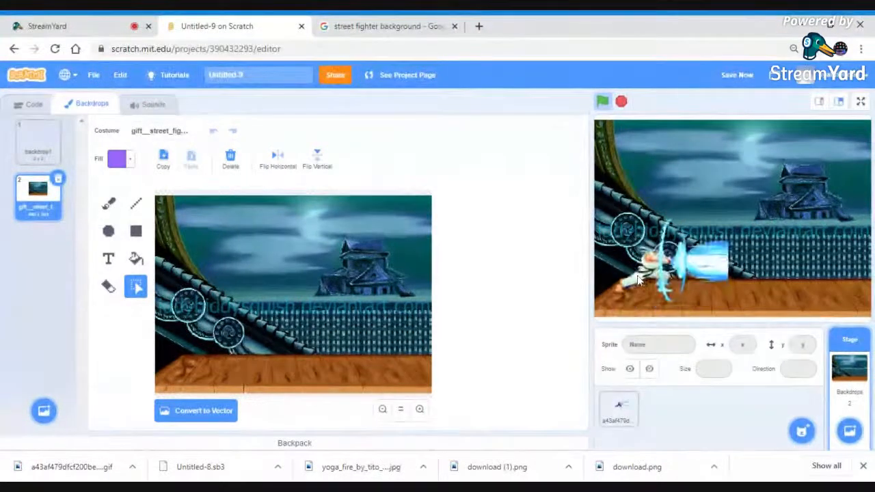
{"action": "left_click", "coordinate": [733, 283]}
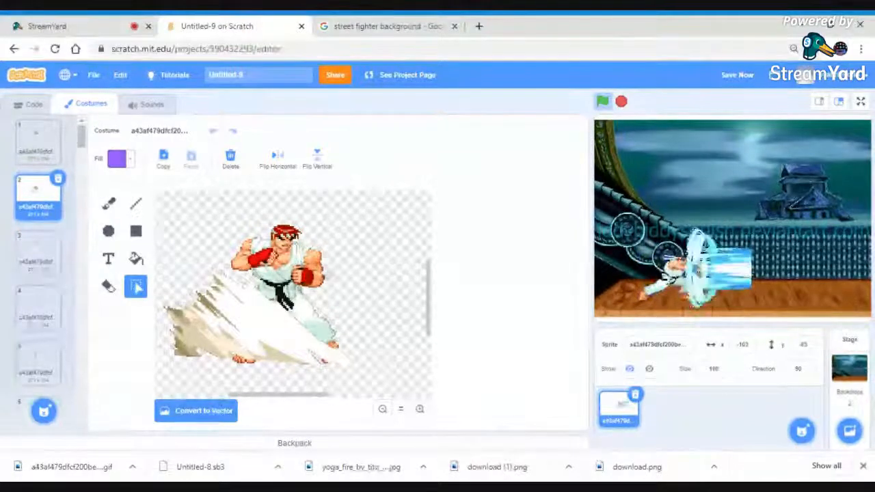
Step: Upload the "photo_2020-04-21" picture of a man in a fighting pose as a new sprite and move it opposite Ryu
{"action": "mouse_move", "coordinate": [804, 431]}
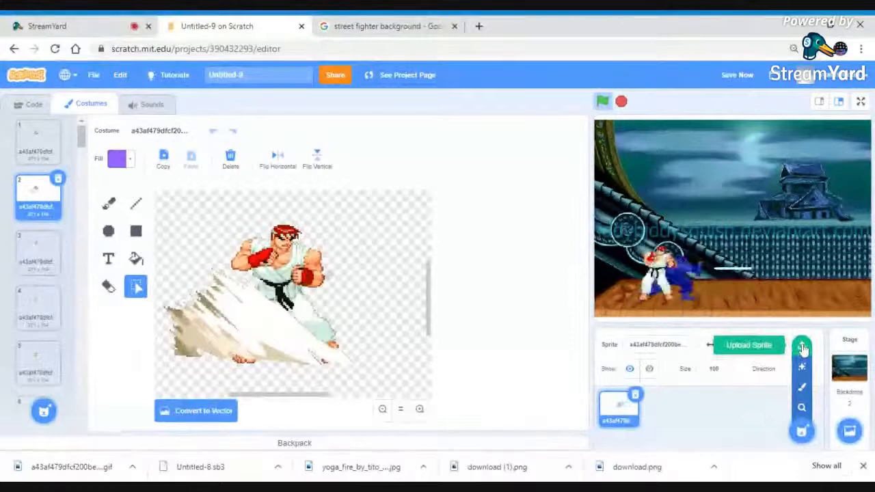
{"action": "left_click", "coordinate": [804, 350]}
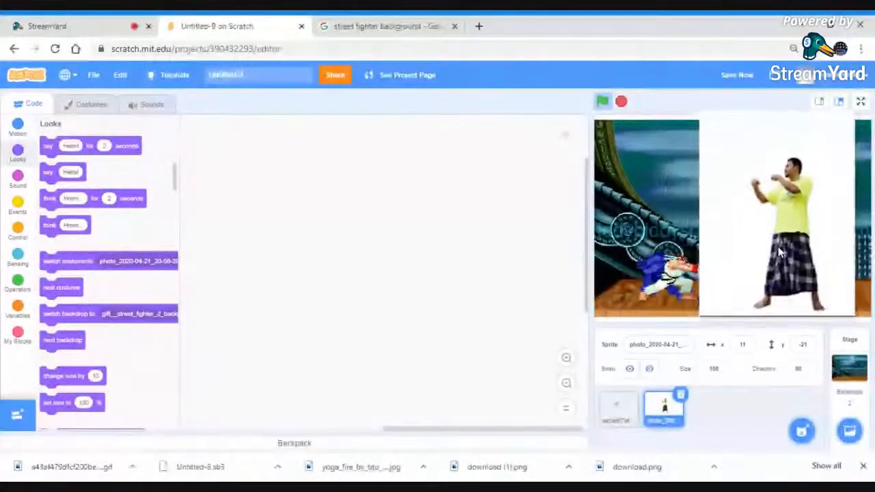
{"action": "left_click_drag", "start_coordinate": [776, 256], "coordinate": [763, 292]}
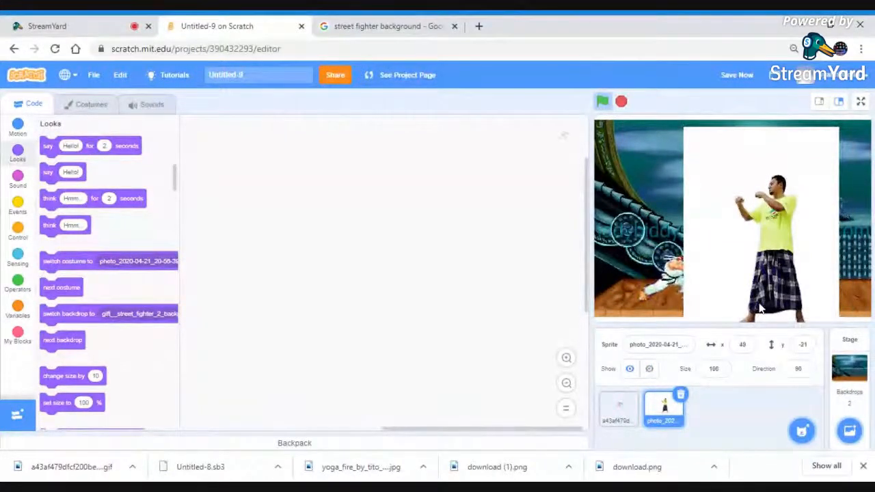
{"action": "left_click_drag", "start_coordinate": [735, 266], "coordinate": [782, 242]}
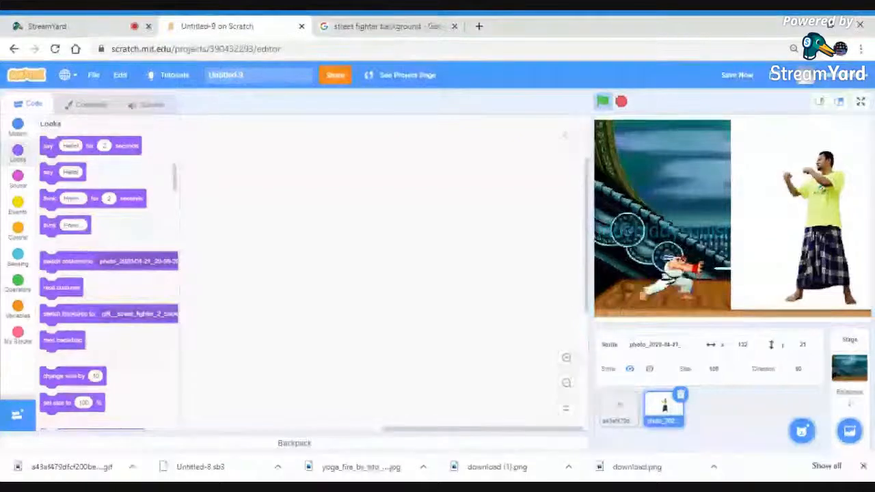
{"action": "left_click_drag", "start_coordinate": [766, 242], "coordinate": [772, 242]}
Step: Set the photo sprite's size to 50 and place it on the floor at the right side of the stage, facing Ryu
{"action": "double_click", "coordinate": [713, 369]}
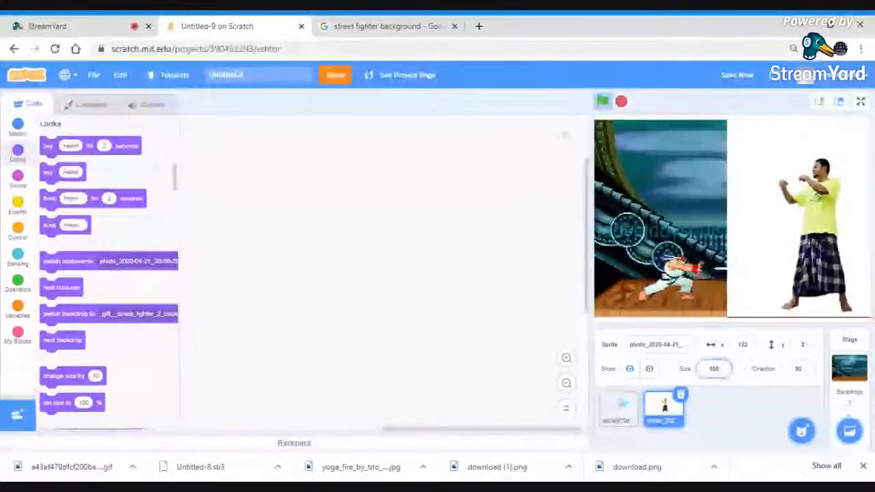
{"action": "type", "text": "80"}
{"action": "key", "text": "Return"}
{"action": "left_click_drag", "start_coordinate": [808, 238], "coordinate": [824, 278]}
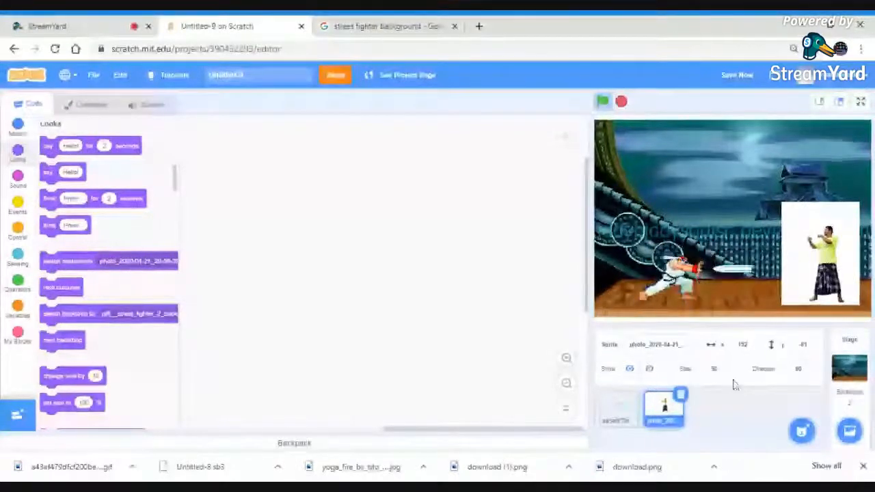
Step: Delete the photo sprite from the project
{"action": "left_click", "coordinate": [681, 396]}
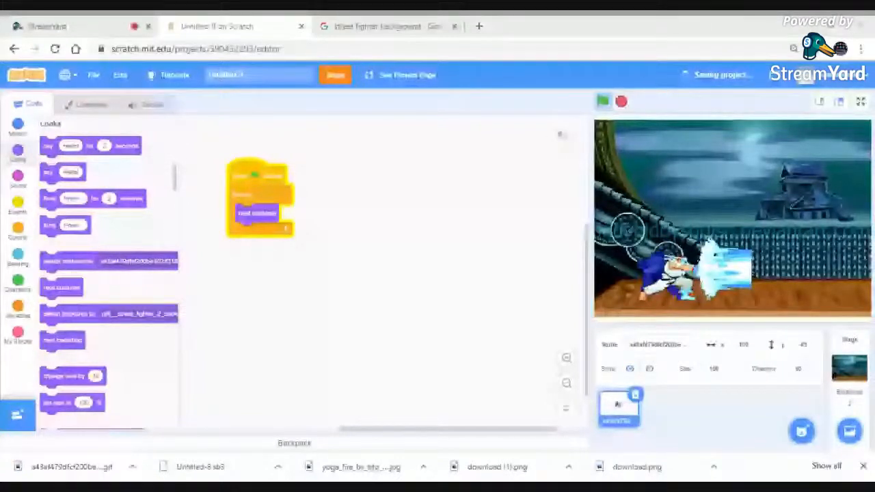
Step: Switch to the StreamYard studio and change the broadcast layout to show the camera beside the shared screen
{"action": "left_click", "coordinate": [52, 26]}
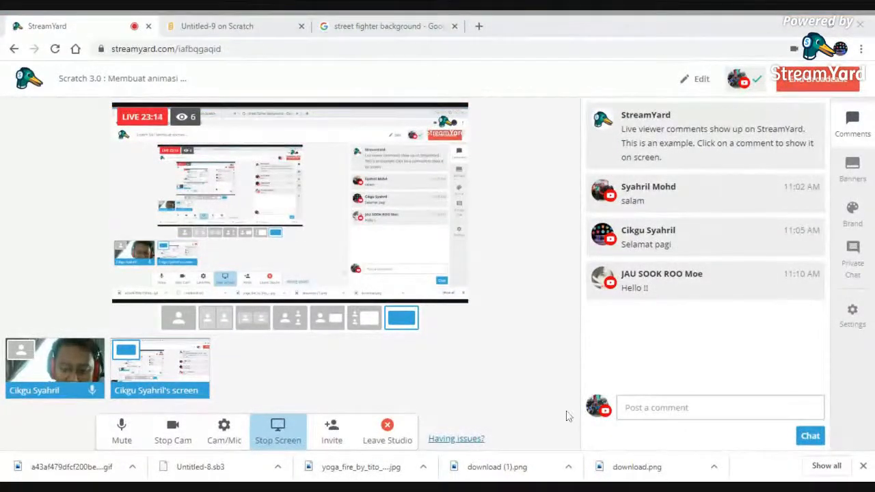
{"action": "left_click", "coordinate": [326, 318]}
{"action": "left_click", "coordinate": [612, 253]}
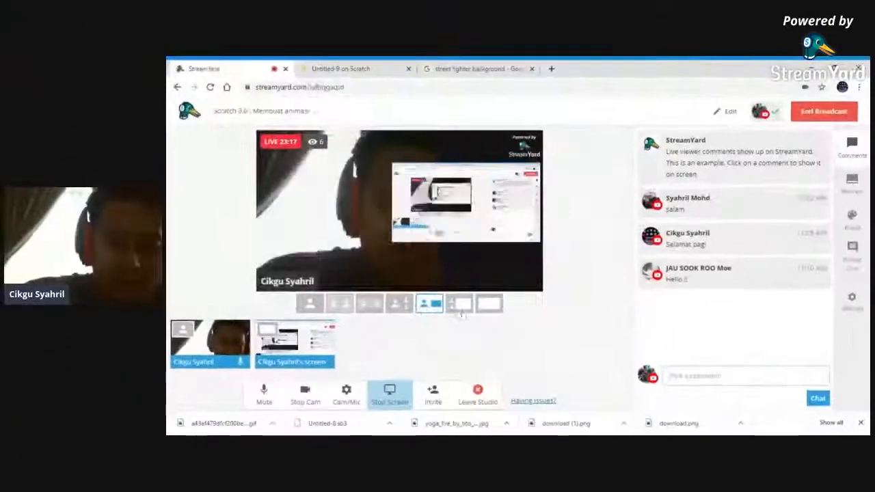
Step: Change the broadcast layout to a small camera view beside a large shared screen
{"action": "left_click", "coordinate": [464, 312]}
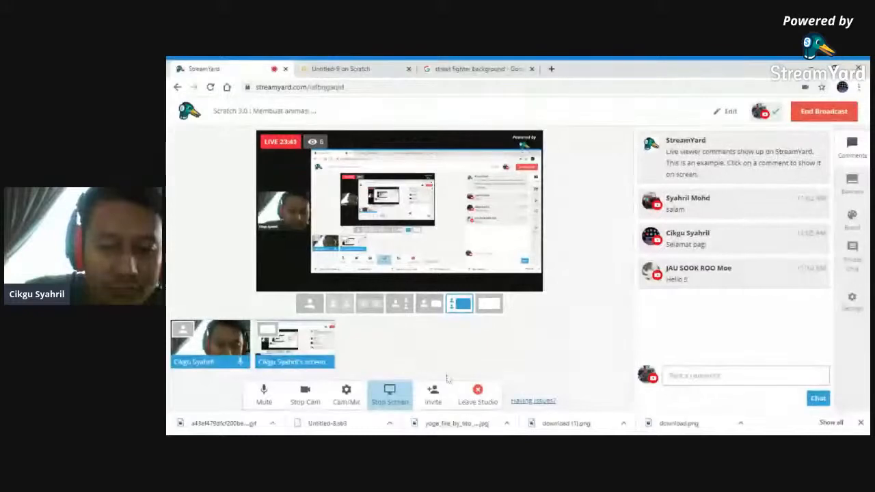
{"action": "mouse_move", "coordinate": [328, 357]}
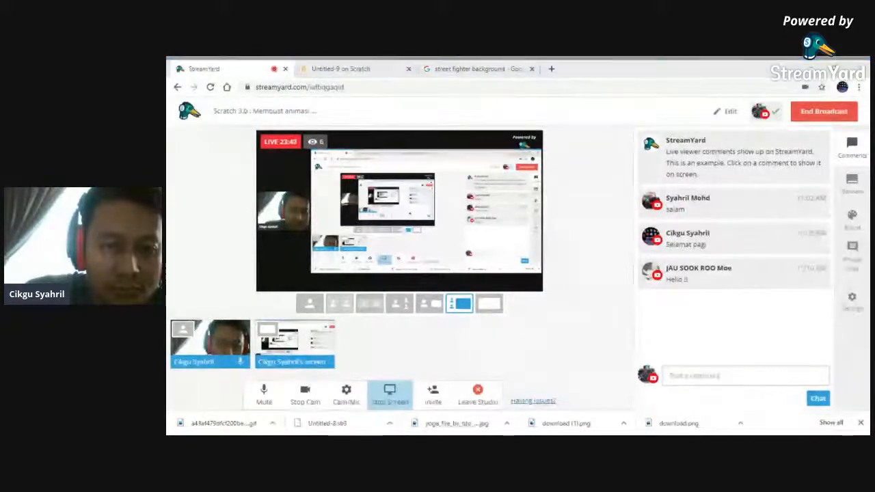
{"action": "left_click", "coordinate": [296, 346]}
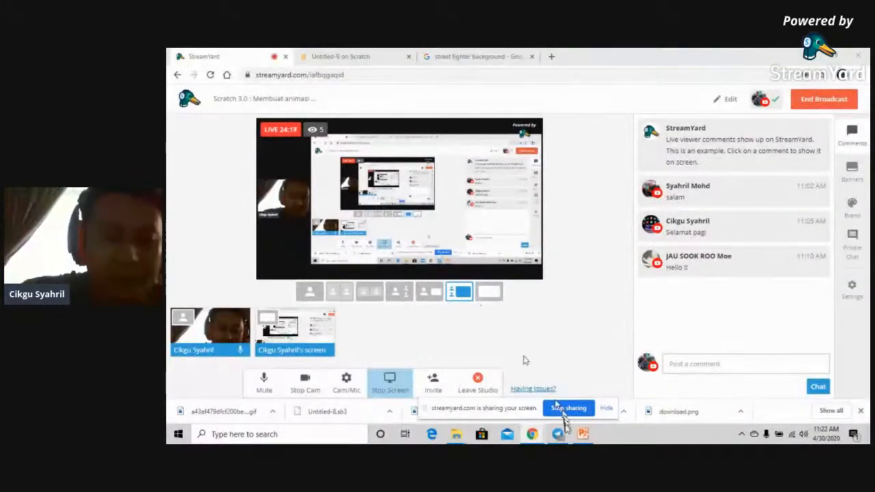
Step: Switch to PowerPoint and maximize the window of the blank presentation
{"action": "left_click", "coordinate": [591, 441]}
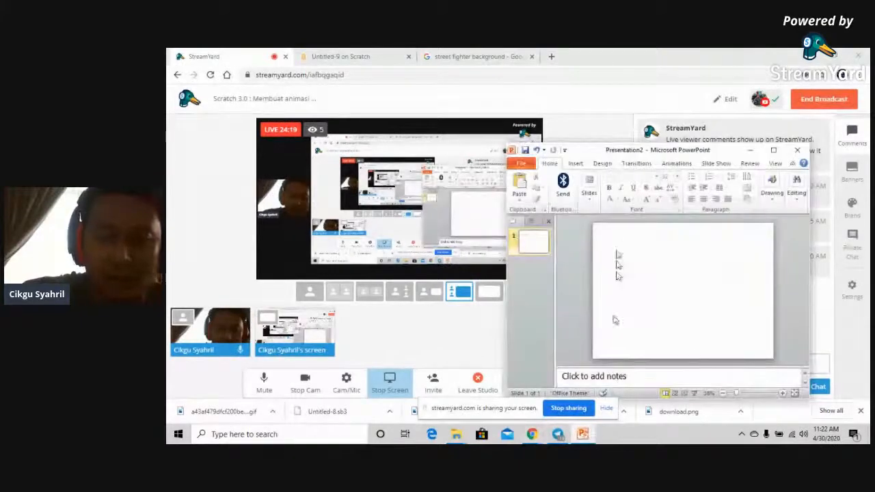
{"action": "double_click", "coordinate": [634, 152]}
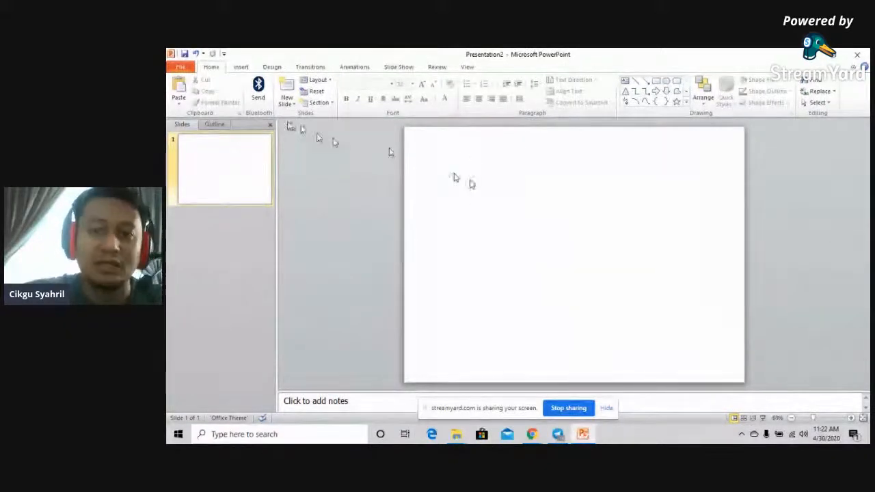
Step: Insert the picture photo_2020-04-21_20-56-39 on the blank slide and delete it again
{"action": "left_click", "coordinate": [241, 66]}
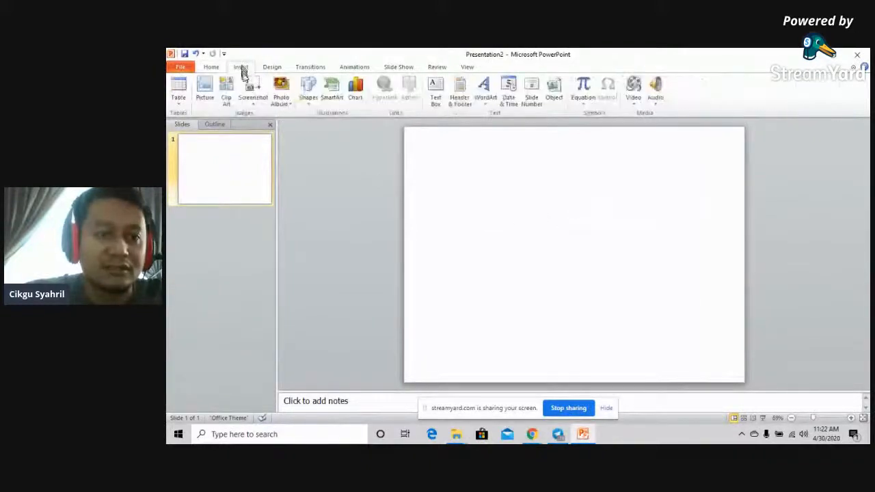
{"action": "left_click", "coordinate": [207, 93]}
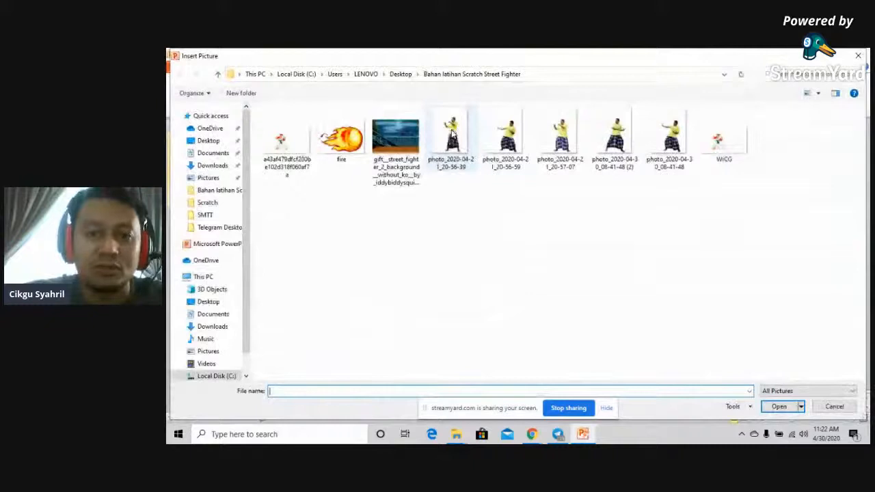
{"action": "left_click", "coordinate": [451, 134]}
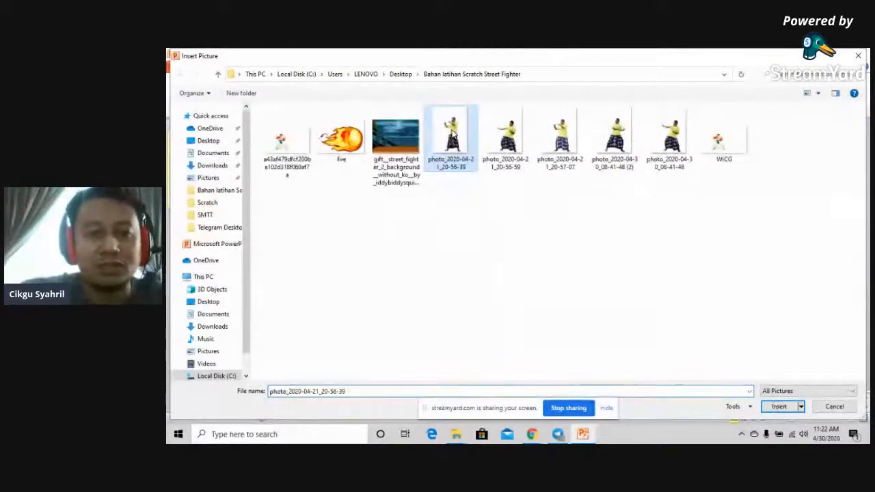
{"action": "double_click", "coordinate": [452, 134]}
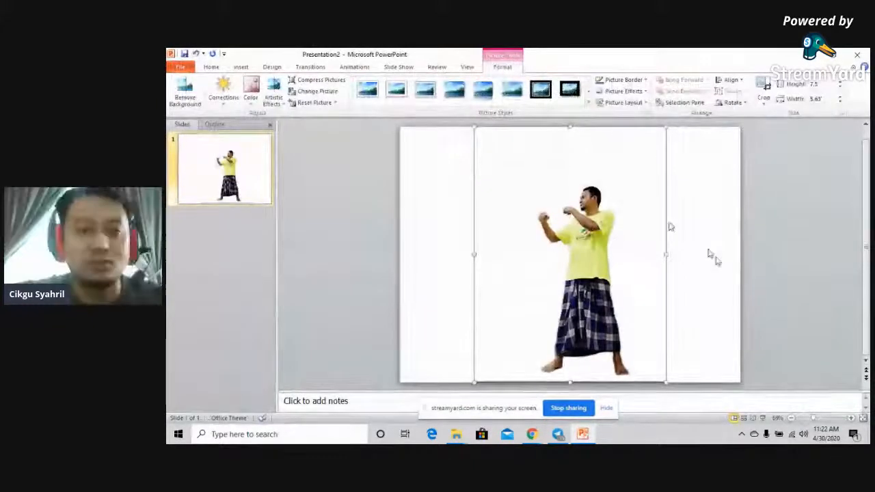
{"action": "key", "text": "Delete"}
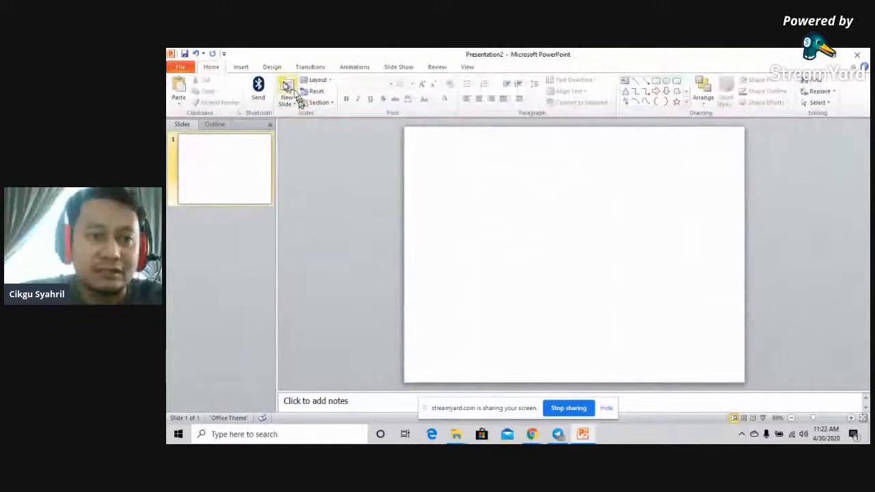
Step: Insert the picture photo_2020-04-21_20-56-39 from the Bahan latihan Scratch Street Fighter folder on the slide
{"action": "left_click", "coordinate": [242, 67]}
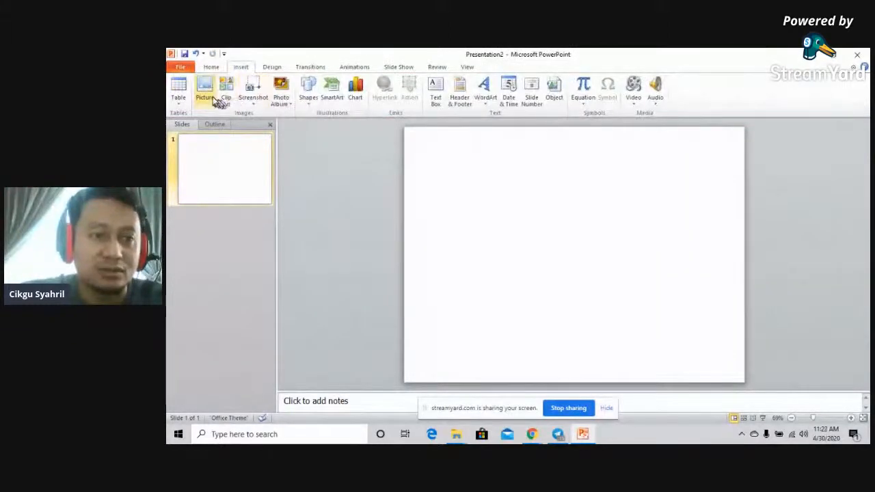
{"action": "left_click", "coordinate": [207, 90]}
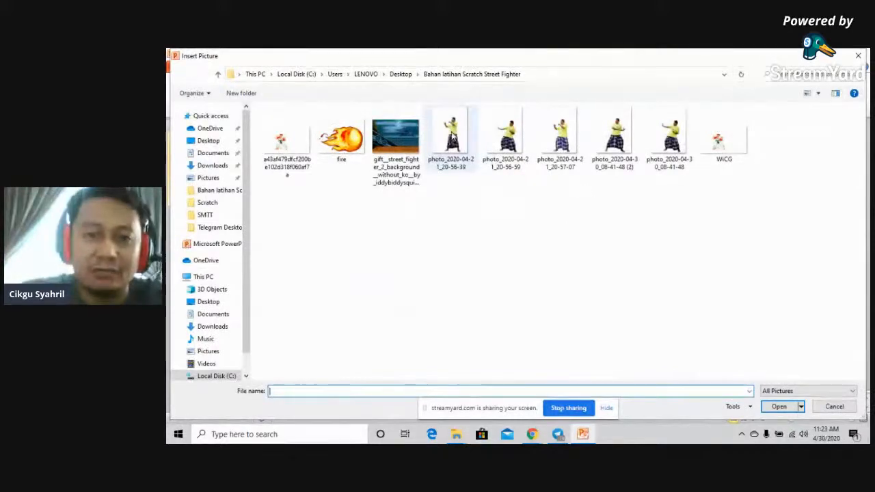
{"action": "left_click", "coordinate": [457, 134]}
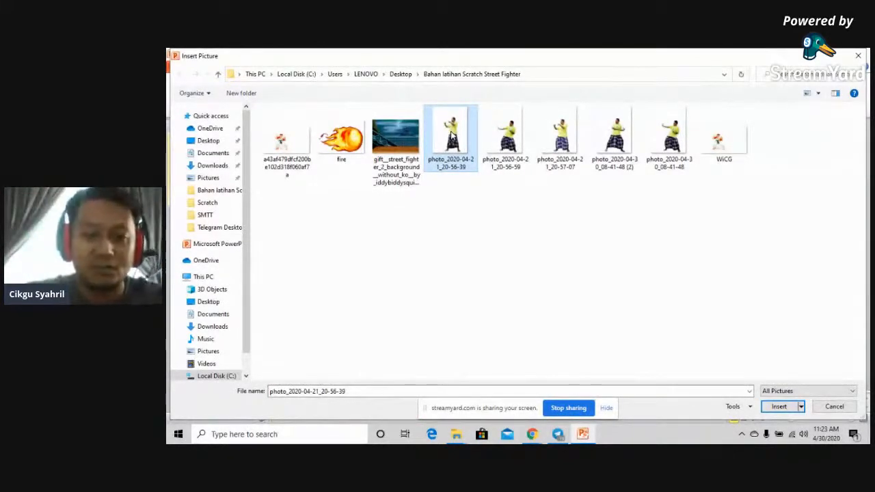
{"action": "double_click", "coordinate": [452, 136]}
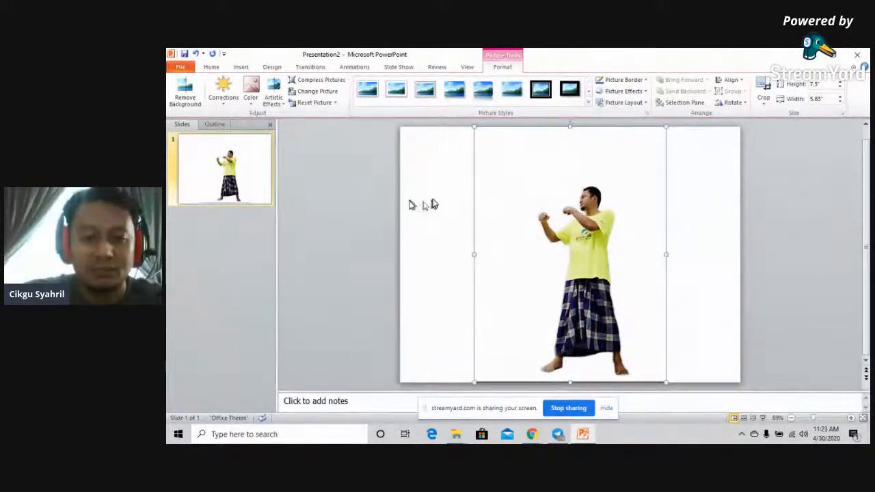
{"action": "right_click", "coordinate": [434, 199]}
{"action": "left_click", "coordinate": [484, 317]}
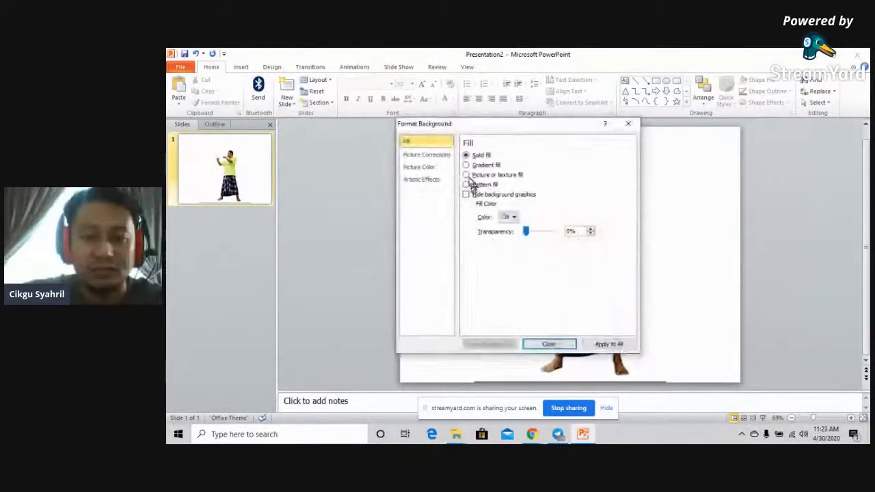
{"action": "left_click", "coordinate": [515, 218]}
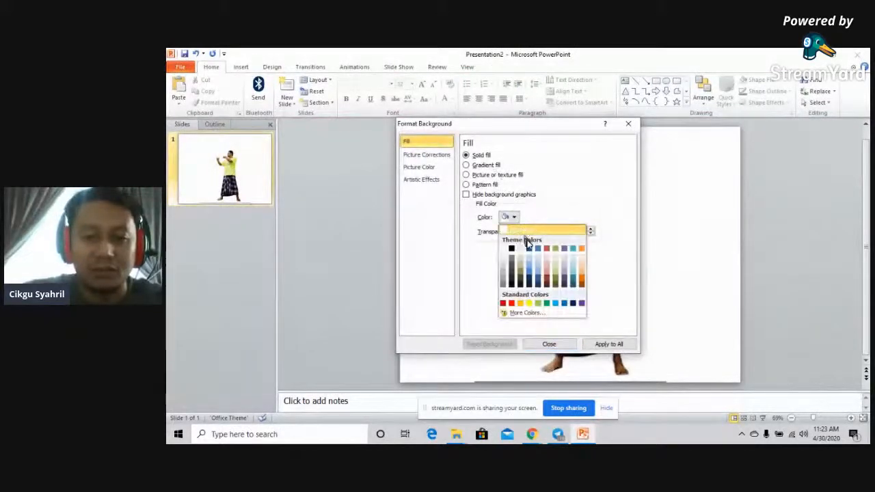
{"action": "left_click", "coordinate": [553, 344]}
Step: Format the slide background with a solid dark blue fill
{"action": "right_click", "coordinate": [426, 205]}
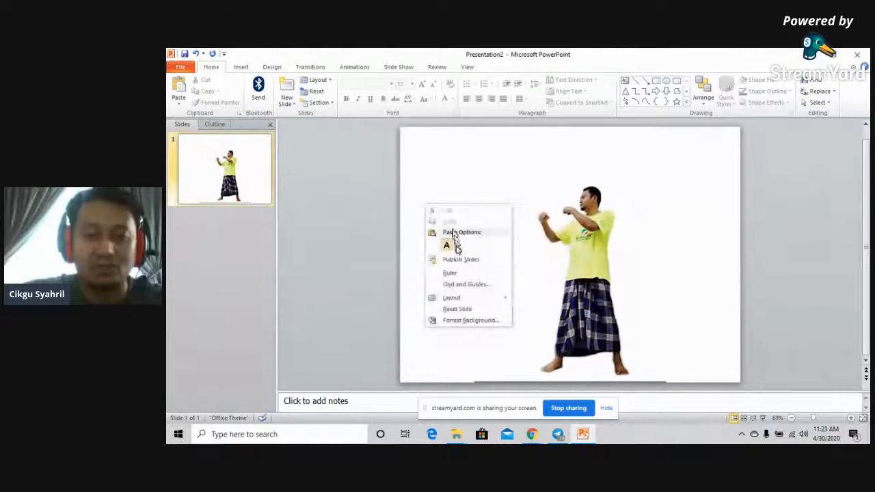
{"action": "right_click", "coordinate": [432, 177]}
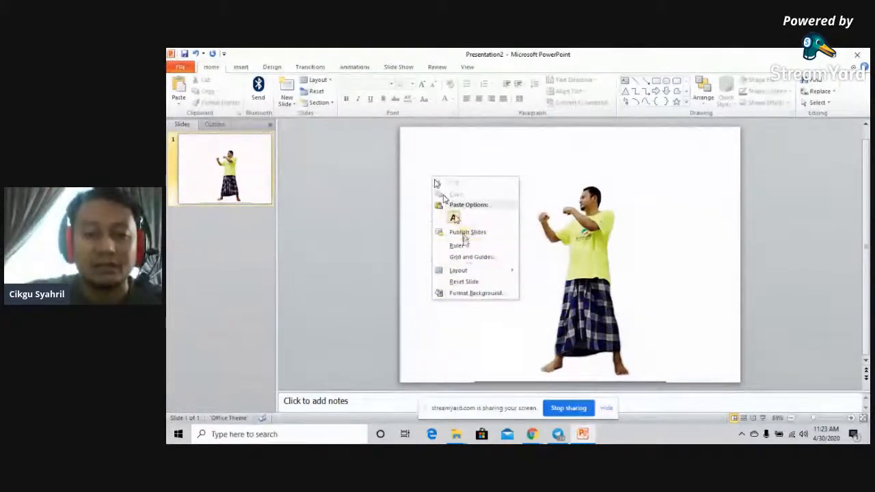
{"action": "left_click", "coordinate": [475, 294]}
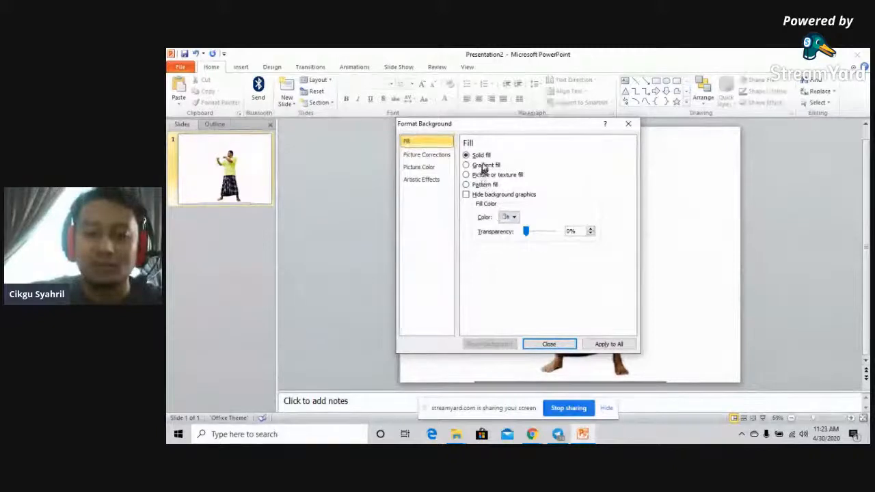
{"action": "left_click", "coordinate": [514, 217]}
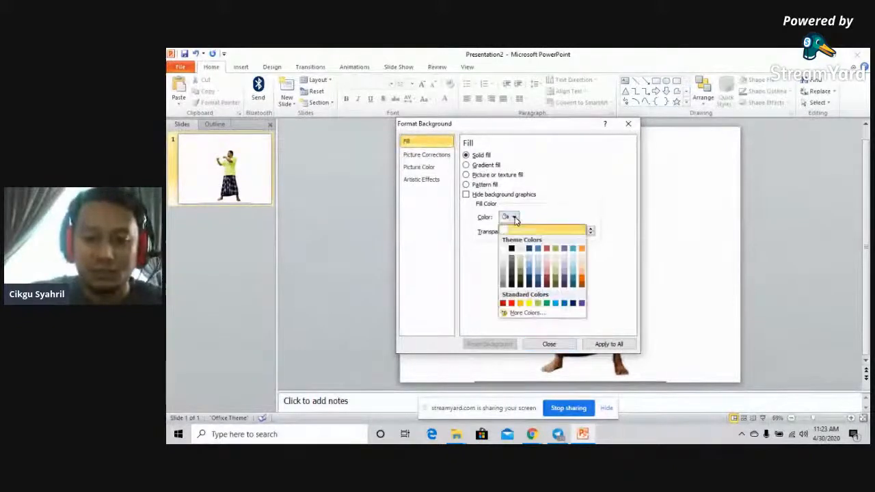
{"action": "left_click", "coordinate": [535, 250]}
{"action": "left_click", "coordinate": [555, 345]}
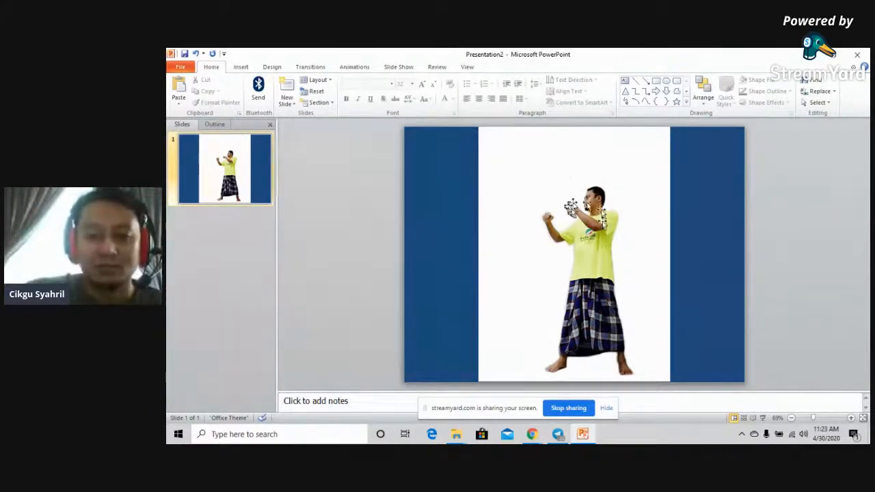
Step: Remove the white background from the man's photo, tightening the removal frame closely around his figure
{"action": "left_click", "coordinate": [543, 167]}
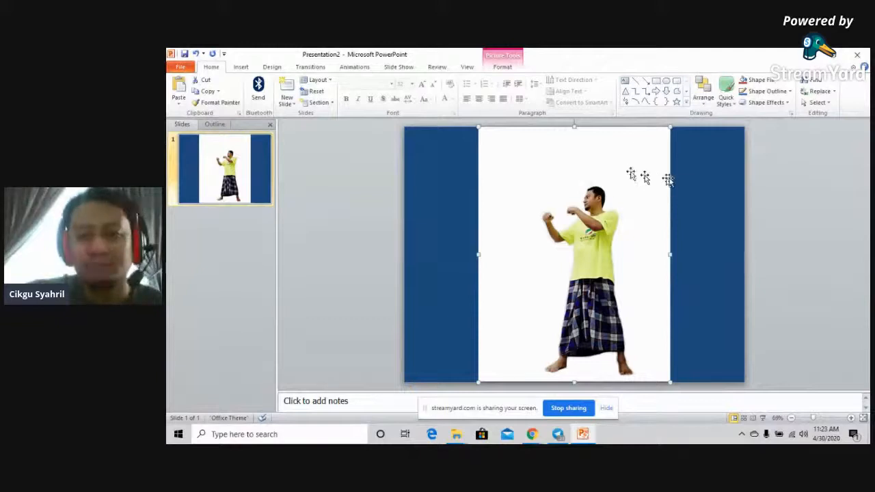
{"action": "left_click", "coordinate": [503, 67]}
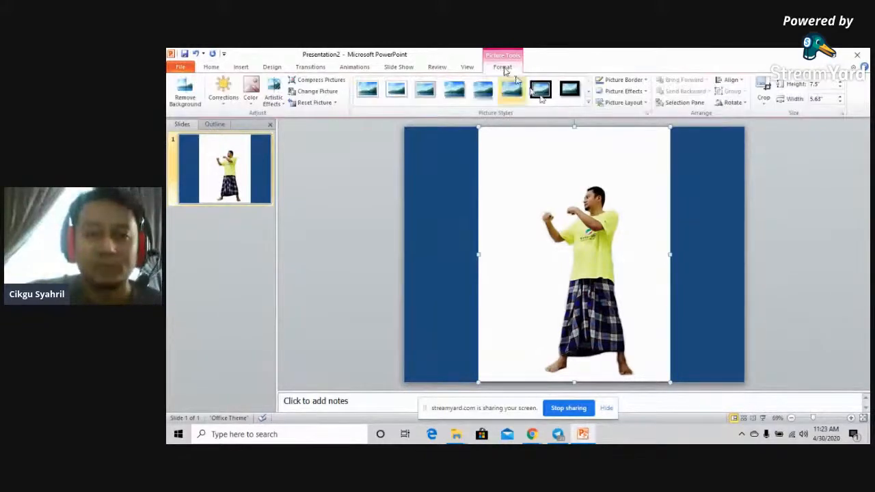
{"action": "left_click", "coordinate": [188, 91]}
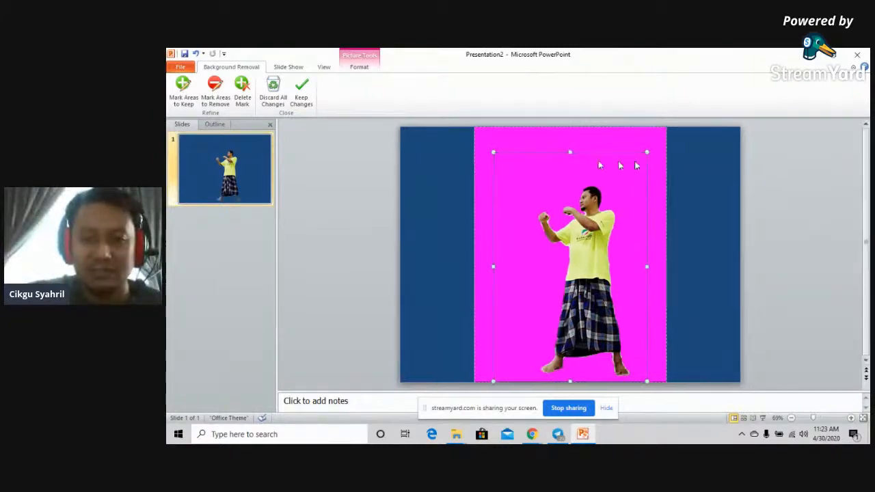
{"action": "left_click_drag", "start_coordinate": [647, 152], "coordinate": [637, 172]}
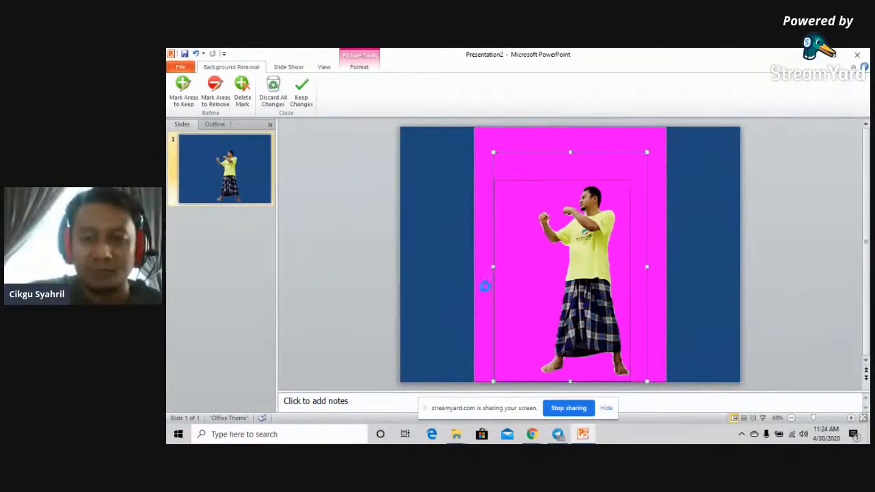
{"action": "left_click_drag", "start_coordinate": [502, 280], "coordinate": [532, 280]}
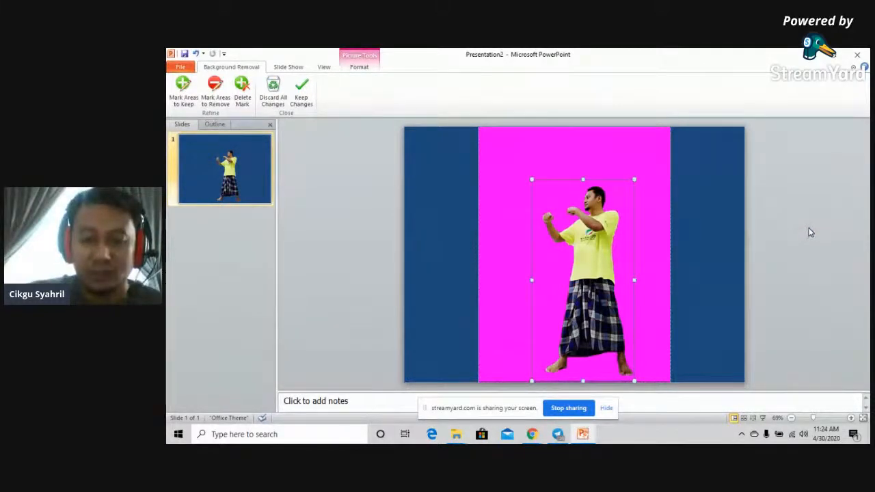
{"action": "left_click", "coordinate": [810, 233]}
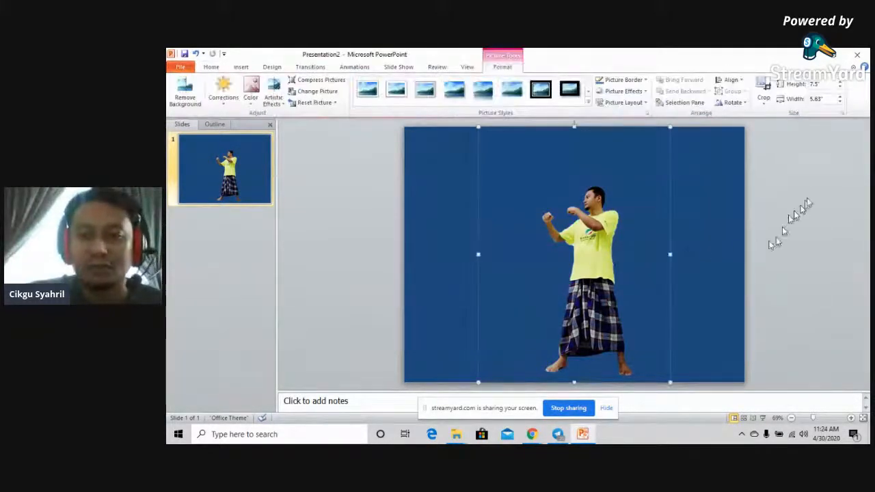
Step: Crop the photo's top and both sides close to the man's figure
{"action": "left_click", "coordinate": [764, 88]}
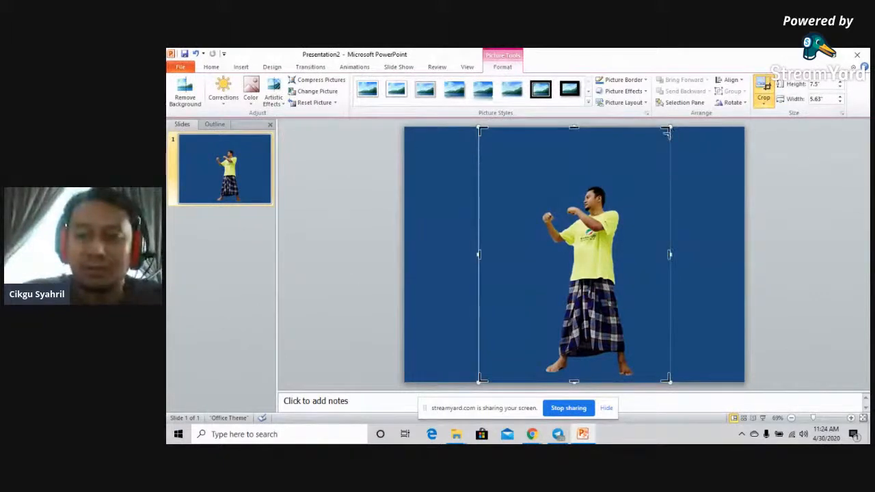
{"action": "left_click_drag", "start_coordinate": [666, 131], "coordinate": [637, 186]}
{"action": "left_click_drag", "start_coordinate": [475, 280], "coordinate": [531, 279]}
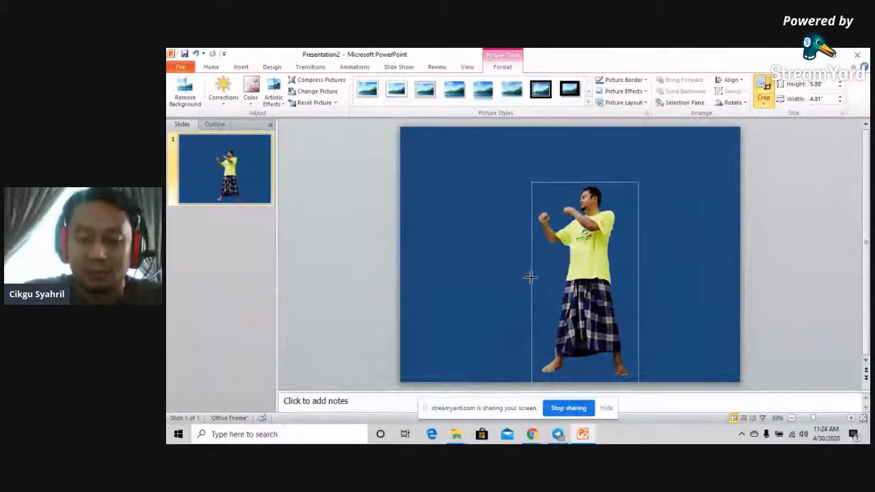
{"action": "left_click", "coordinate": [811, 243]}
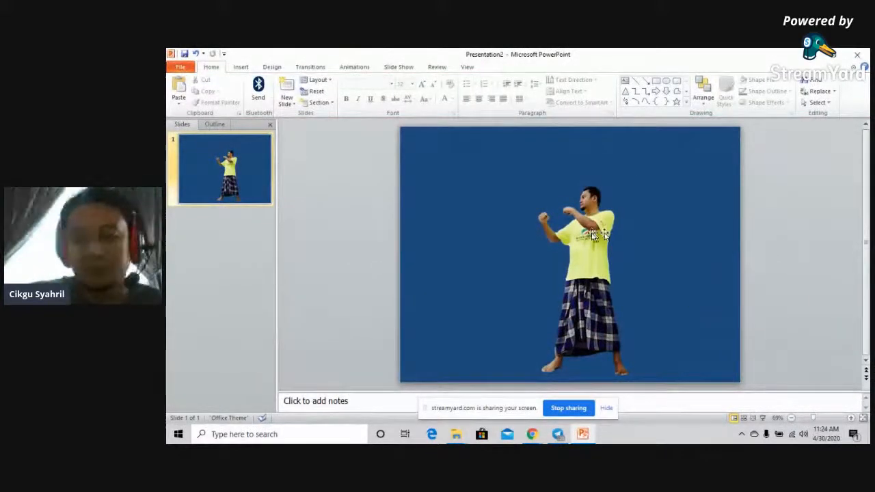
Step: Save the cropped cut-out as a PNG picture named Picture1 in the Bahan latihan Scratch Street Fighter folder
{"action": "right_click", "coordinate": [589, 244]}
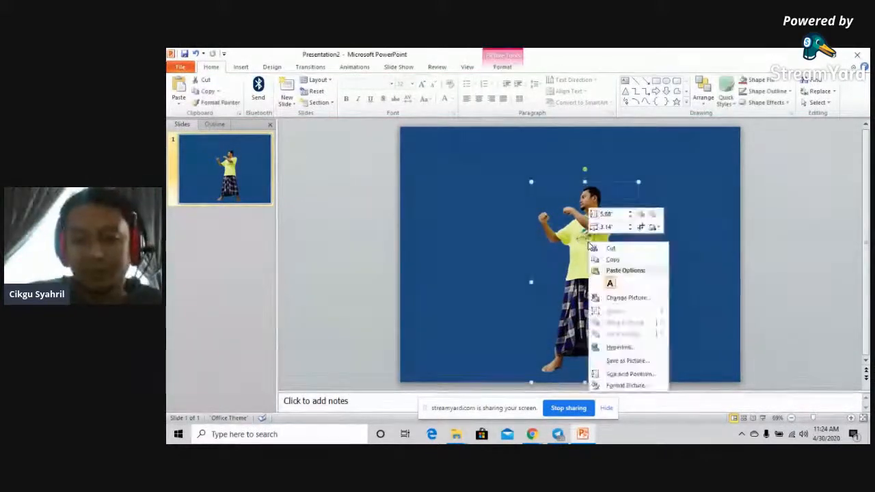
{"action": "left_click", "coordinate": [639, 364]}
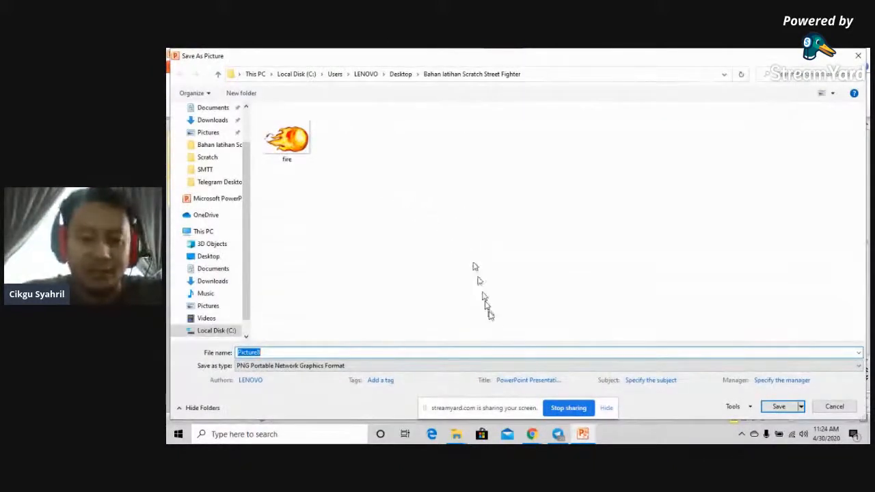
{"action": "key", "text": "End"}
{"action": "key", "text": "BackSpace"}
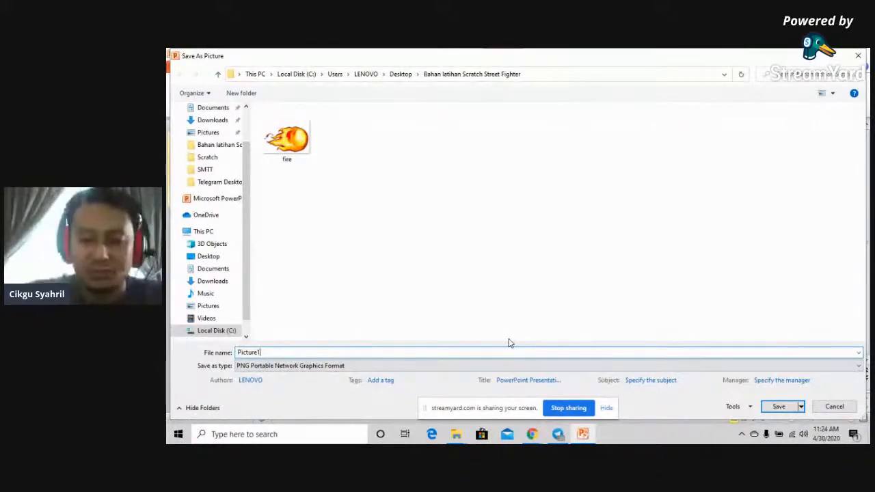
{"action": "left_click", "coordinate": [780, 407]}
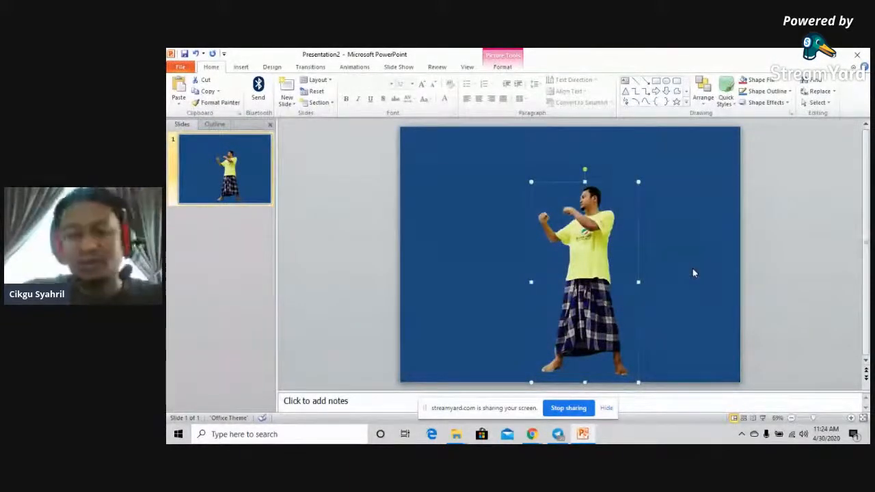
Step: Cut the saved cut-out from the slide and insert the photo photo_2020-04-21_20-57-07 in its place
{"action": "right_click", "coordinate": [615, 281]}
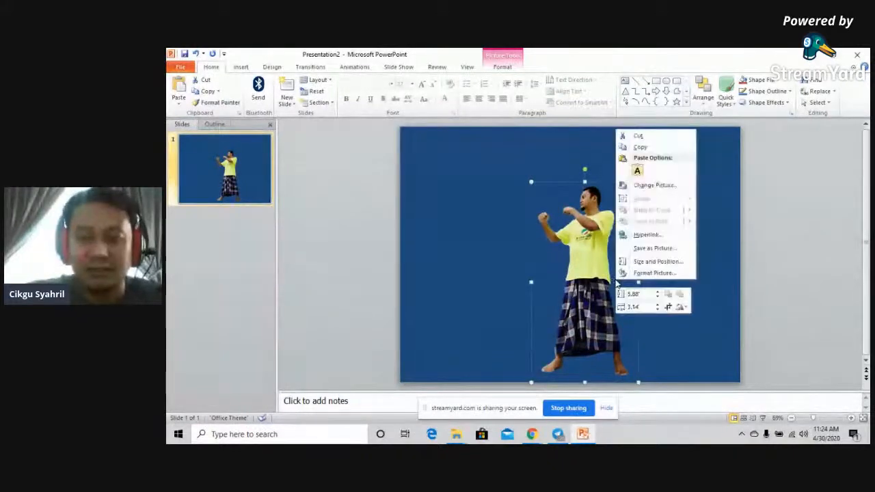
{"action": "left_click", "coordinate": [641, 135]}
{"action": "left_click", "coordinate": [241, 66]}
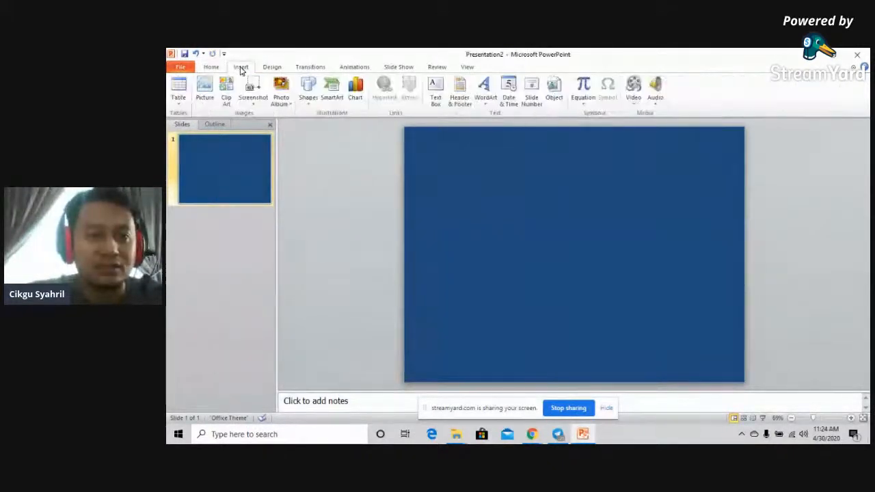
{"action": "left_click", "coordinate": [205, 91]}
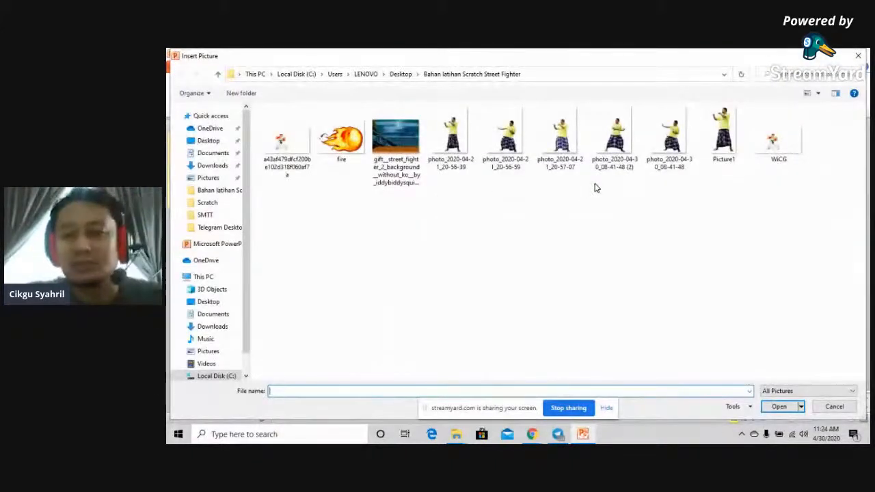
{"action": "left_click", "coordinate": [566, 140]}
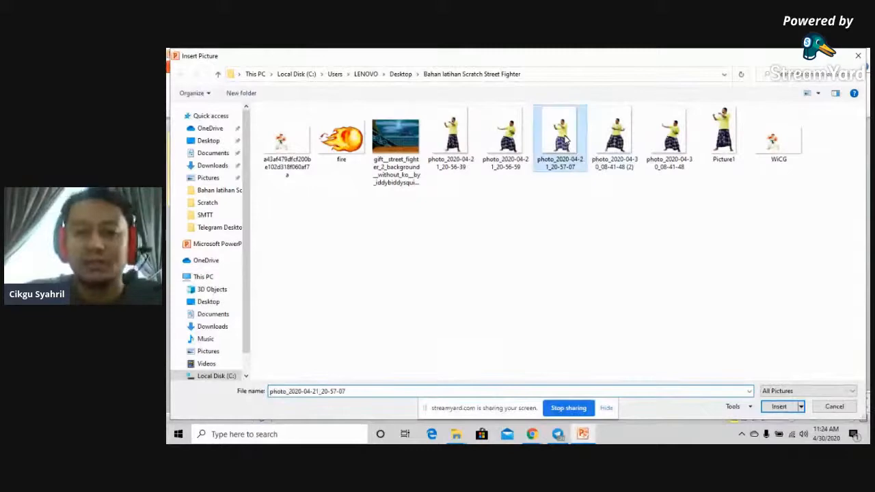
{"action": "left_click", "coordinate": [786, 409]}
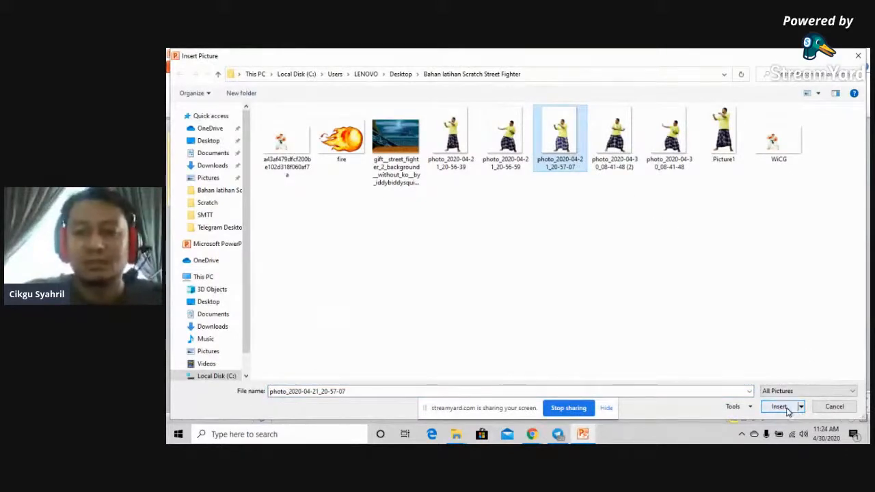
{"action": "left_click", "coordinate": [780, 407]}
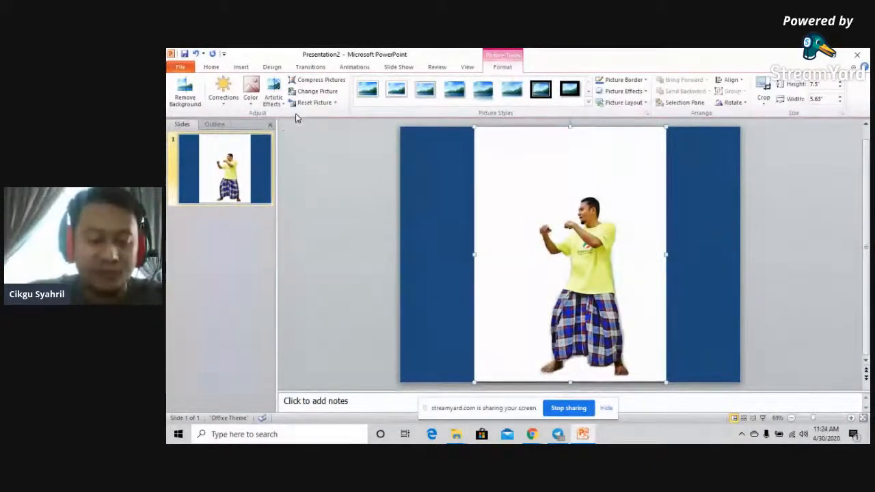
Step: Remove the new photo's white background, extending the removal frame over the feet and tightening its top and right edges around the man
{"action": "left_click", "coordinate": [181, 96]}
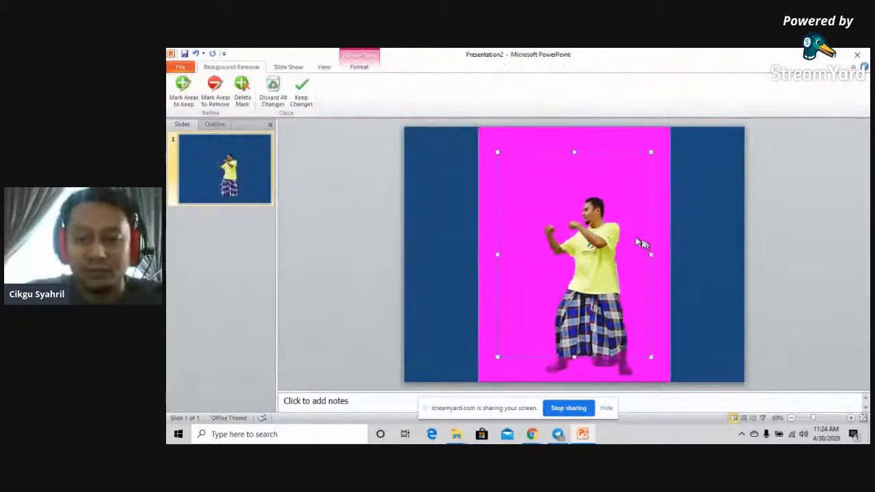
{"action": "left_click_drag", "start_coordinate": [573, 355], "coordinate": [578, 380]}
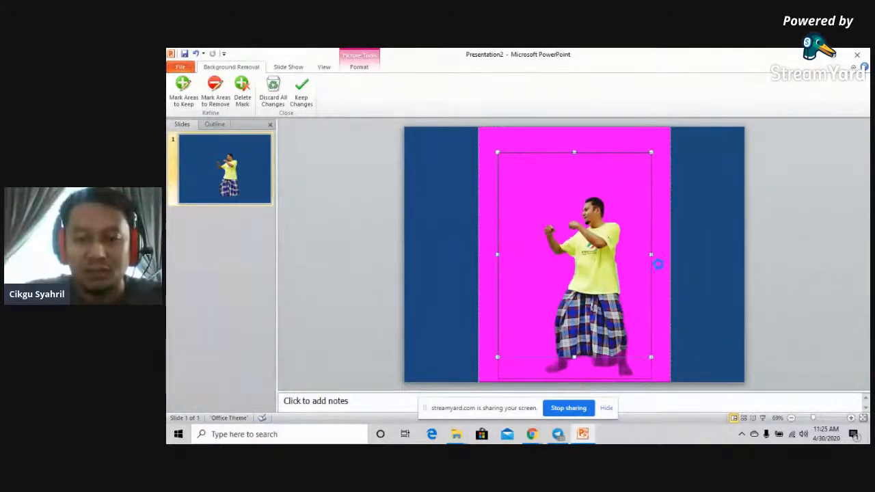
{"action": "left_click_drag", "start_coordinate": [651, 262], "coordinate": [637, 267]}
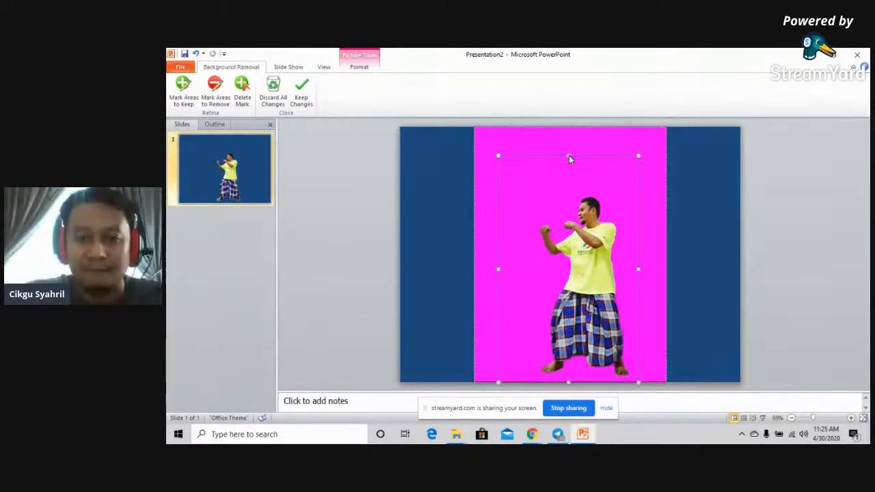
{"action": "left_click_drag", "start_coordinate": [569, 155], "coordinate": [575, 194]}
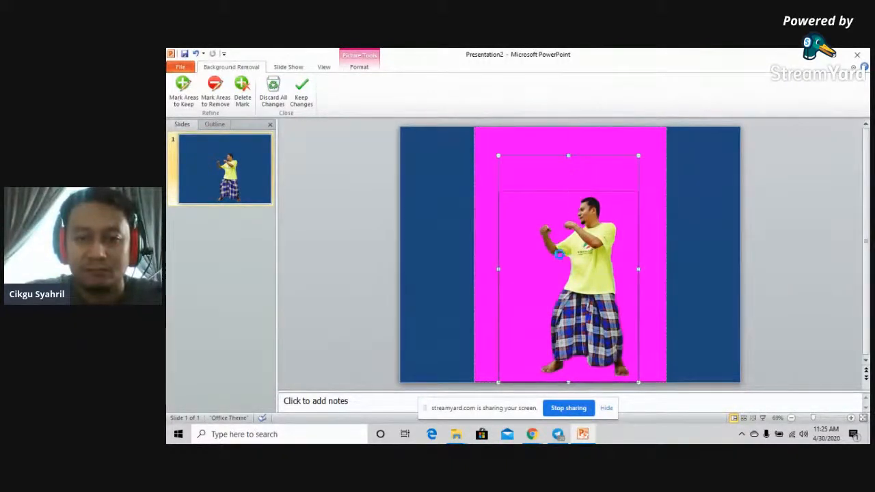
{"action": "left_click", "coordinate": [787, 237]}
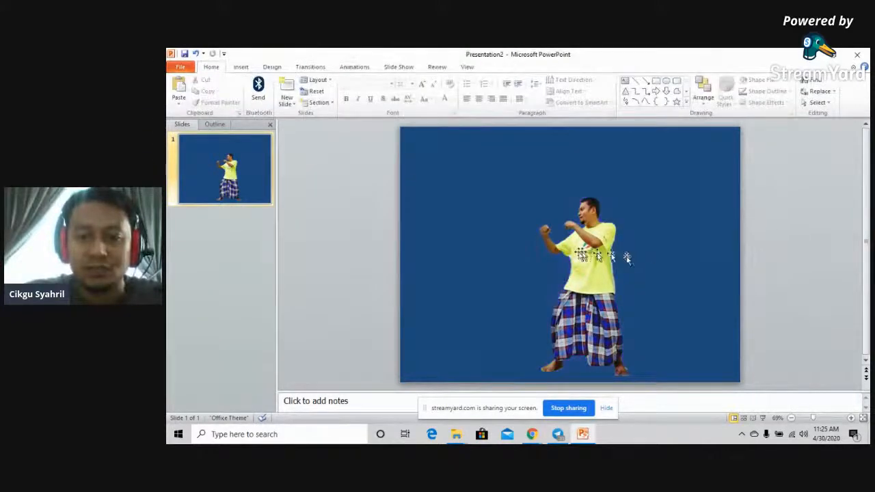
Step: Crop the photo's top and both sides close to the man, to about 5.64 by 3 inches
{"action": "left_click", "coordinate": [764, 89]}
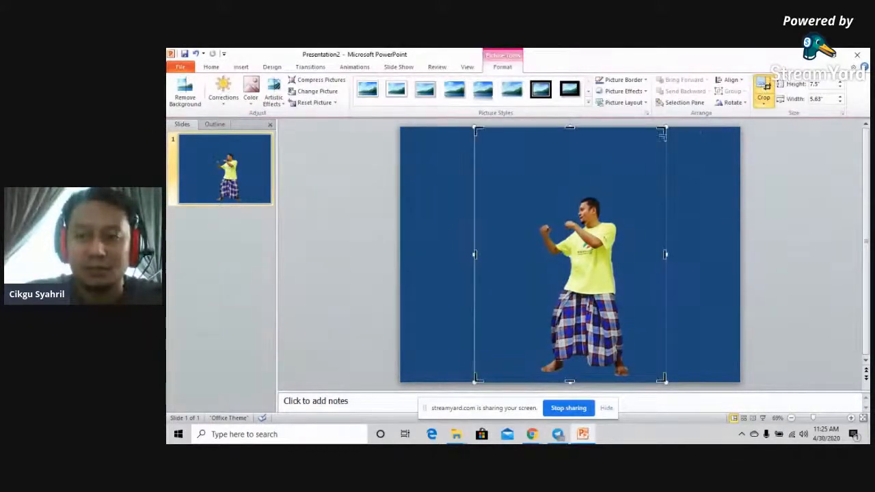
{"action": "left_click_drag", "start_coordinate": [660, 129], "coordinate": [632, 194]}
{"action": "left_click_drag", "start_coordinate": [474, 287], "coordinate": [532, 287]}
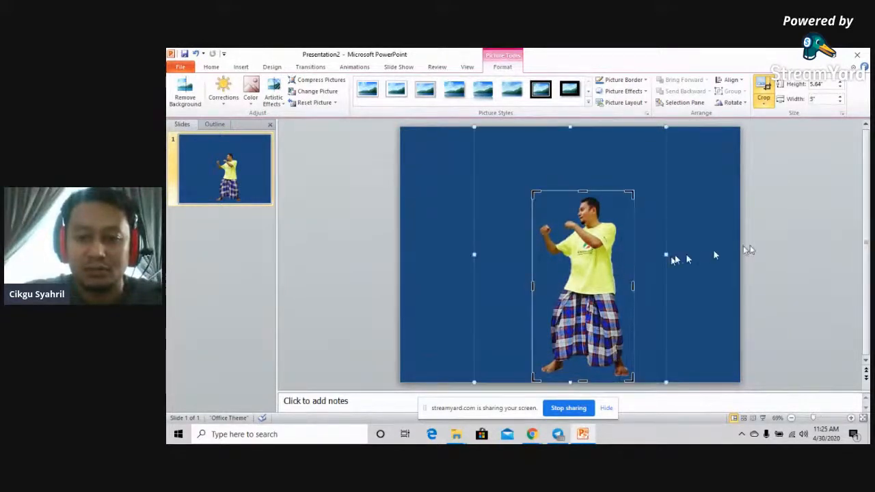
{"action": "left_click", "coordinate": [836, 240]}
Step: Save the second cropped cut-out as a PNG picture named Picture2 in the Bahan latihan Scratch Street Fighter folder
{"action": "right_click", "coordinate": [592, 250]}
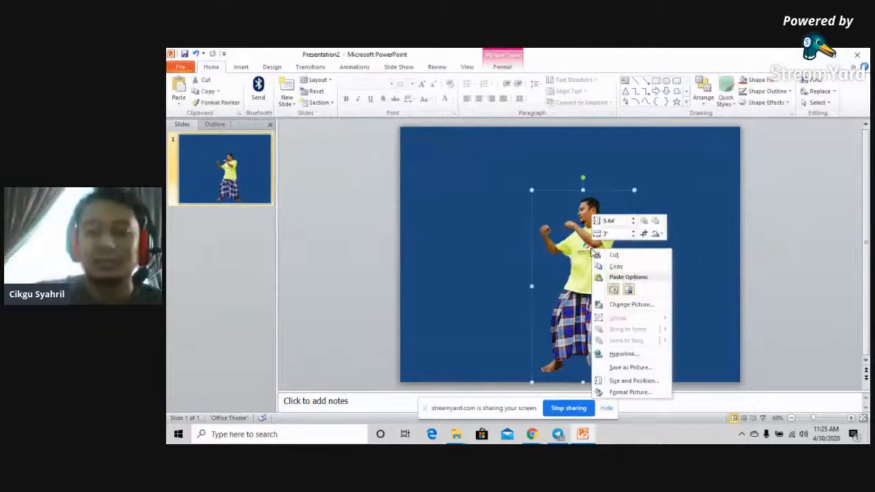
{"action": "left_click", "coordinate": [637, 367]}
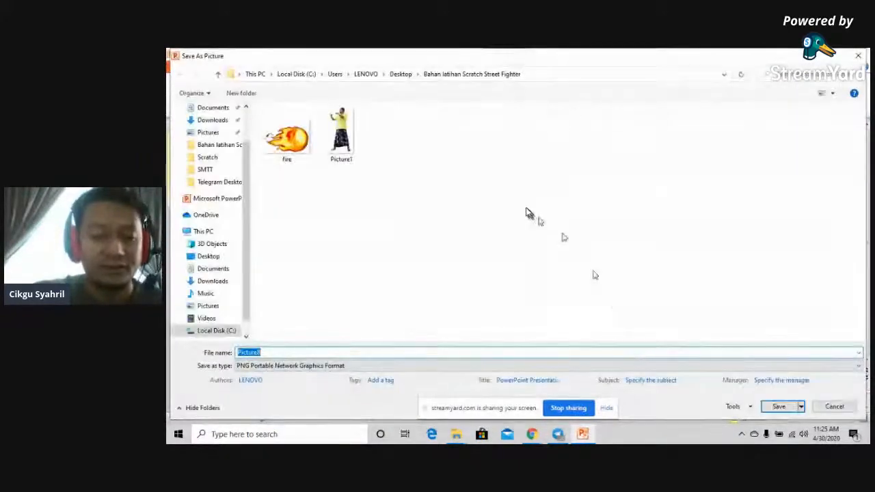
{"action": "key", "text": "BackSpace"}
{"action": "type", "text": "2"}
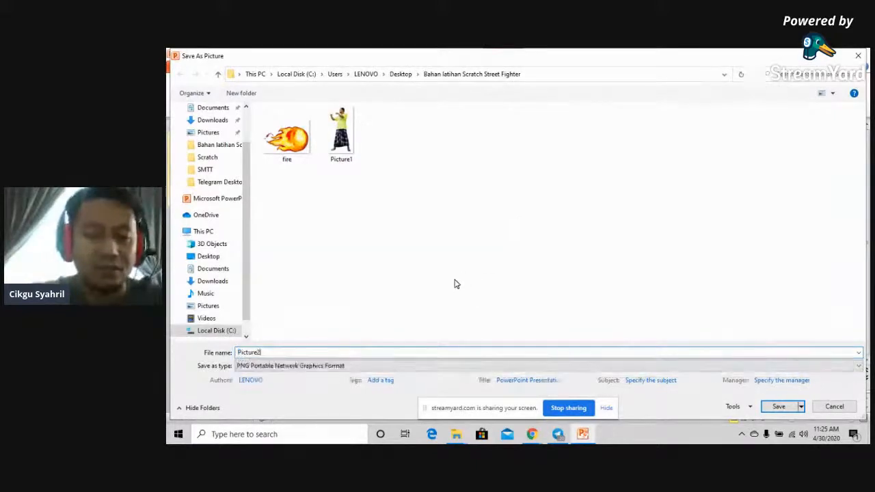
{"action": "left_click", "coordinate": [777, 407]}
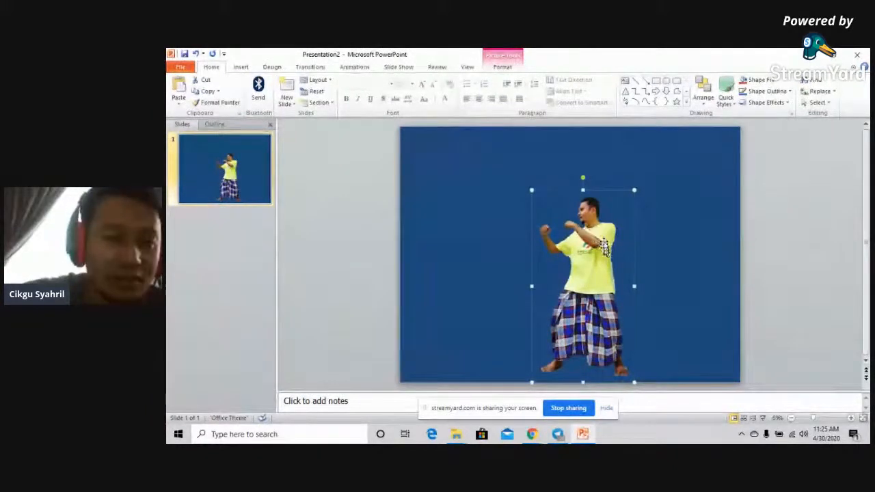
Step: Delete the second cut-out from the slide and open the Insert Picture dialog
{"action": "key", "text": "Delete"}
{"action": "left_click", "coordinate": [241, 67]}
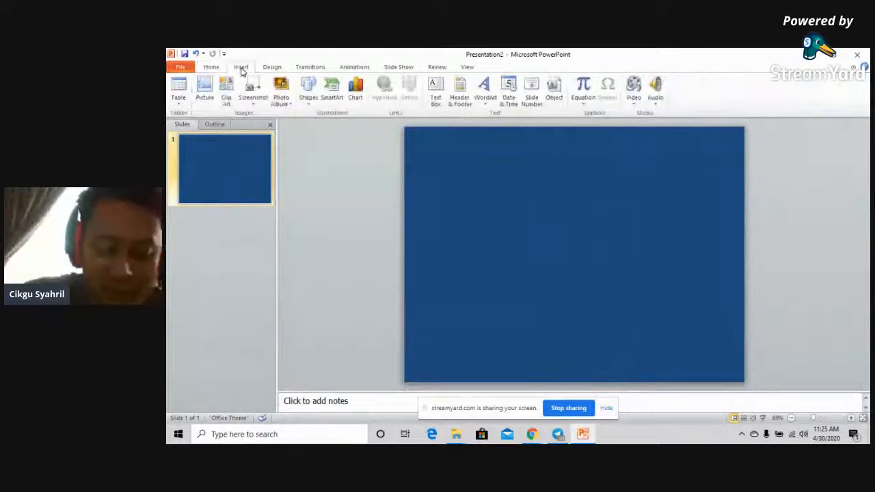
{"action": "left_click", "coordinate": [207, 89]}
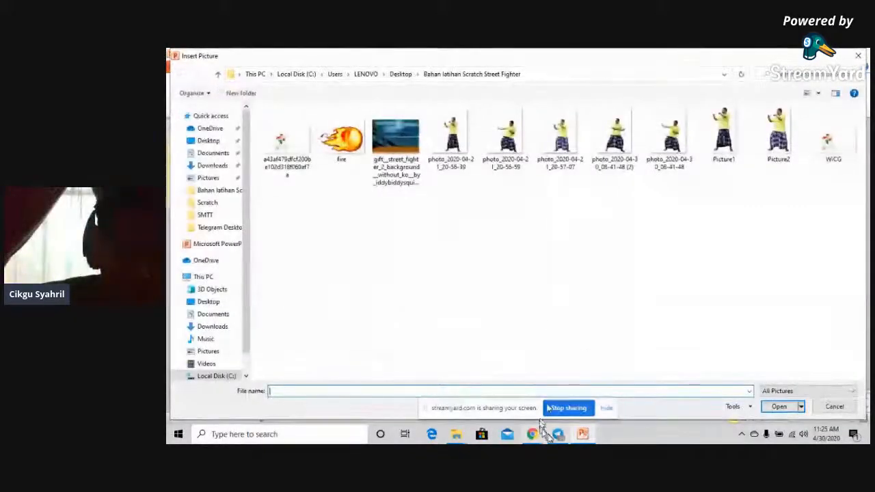
Step: Switch to StreamYard, set the broadcast layout to show only the shared screen, and return to PowerPoint
{"action": "mouse_move", "coordinate": [533, 435]}
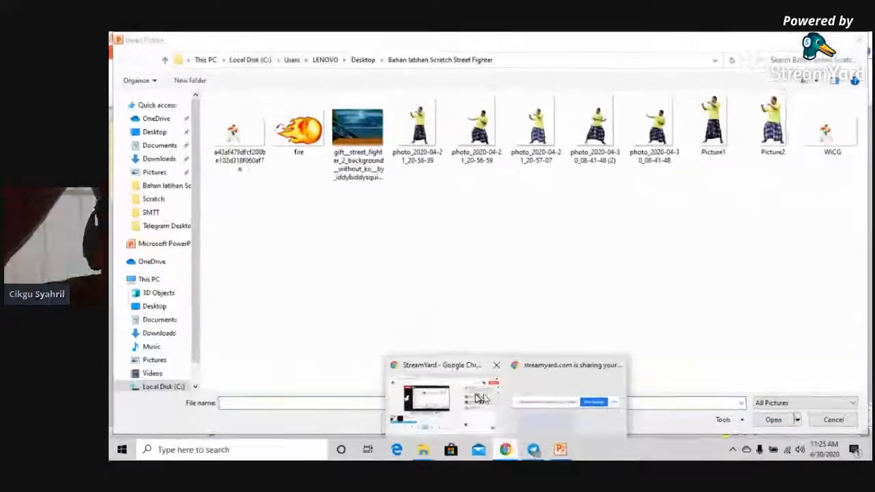
{"action": "left_click", "coordinate": [478, 397]}
{"action": "left_click", "coordinate": [403, 305]}
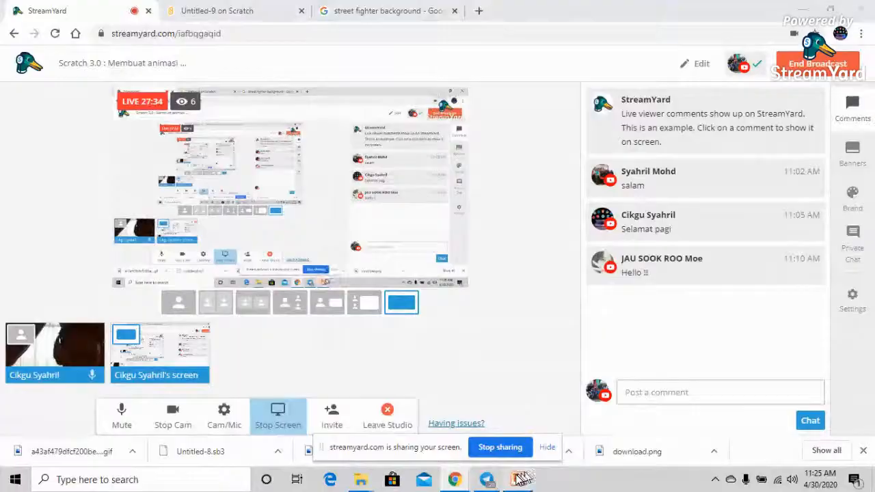
{"action": "left_click", "coordinate": [520, 479]}
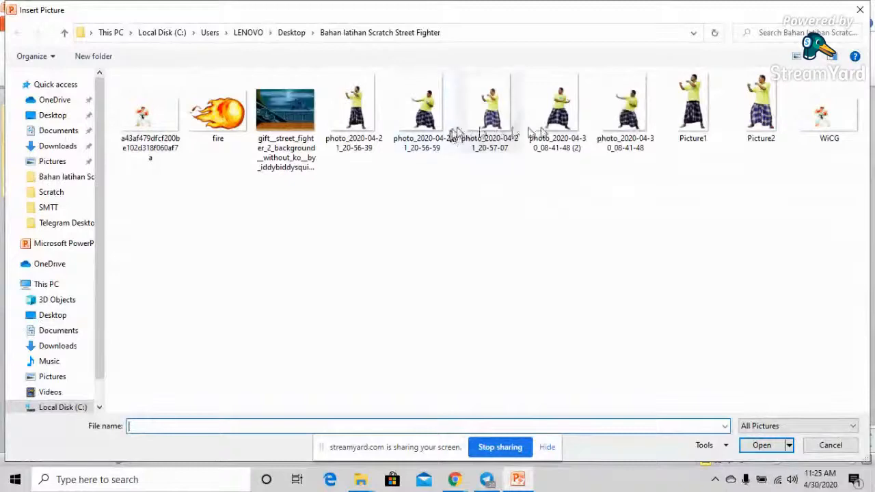
Step: Insert photo_2020-04-30_08-41-48 (2) and remove its white background, extending the removal frame down to include the feet
{"action": "double_click", "coordinate": [557, 109]}
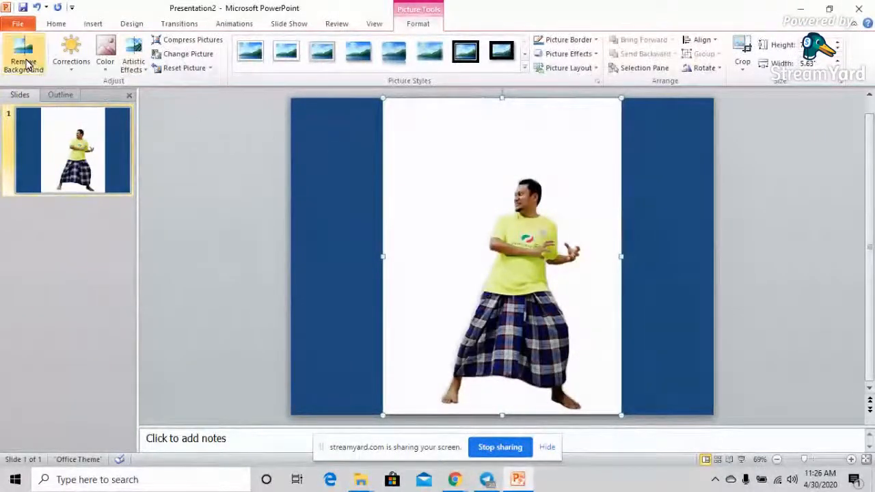
{"action": "left_click", "coordinate": [23, 58]}
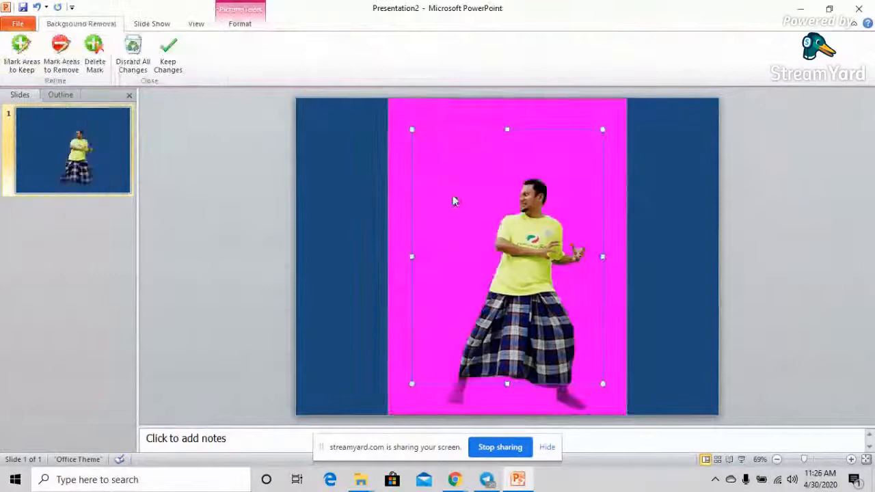
{"action": "left_click_drag", "start_coordinate": [506, 385], "coordinate": [511, 421]}
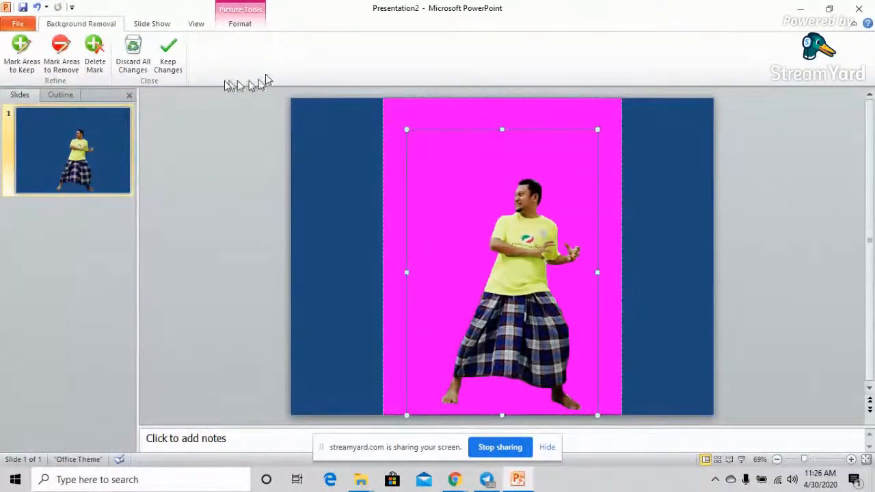
{"action": "left_click", "coordinate": [169, 59]}
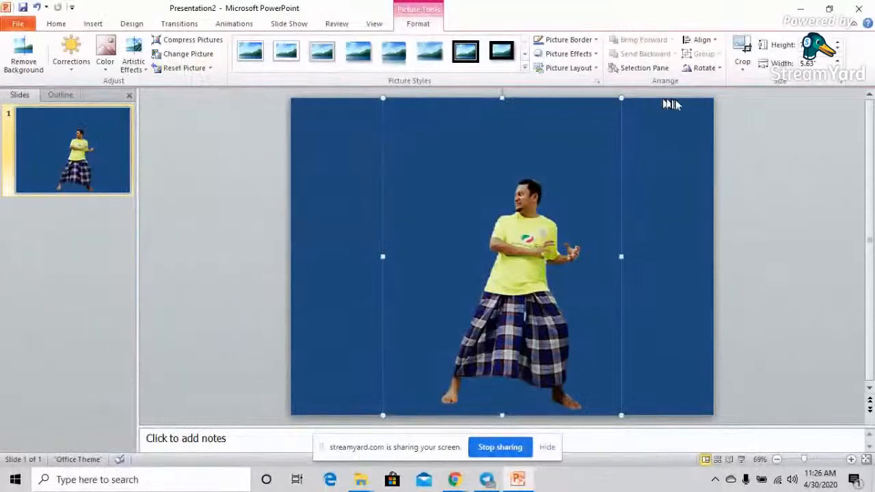
Step: Crop the third photo's top and both sides close to the man, to about 5.71 by 3.88 inches
{"action": "left_click", "coordinate": [742, 54]}
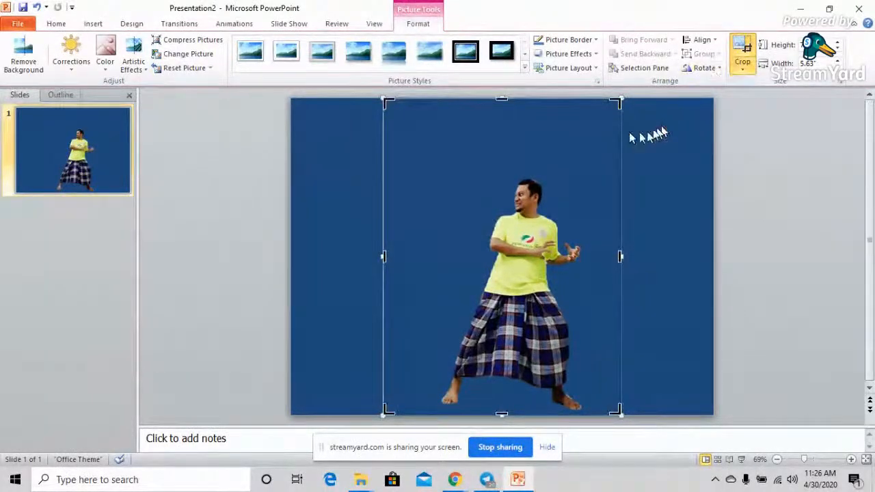
{"action": "left_click_drag", "start_coordinate": [615, 102], "coordinate": [588, 178]}
{"action": "left_click_drag", "start_coordinate": [383, 292], "coordinate": [430, 296]}
{"action": "left_click", "coordinate": [778, 246]}
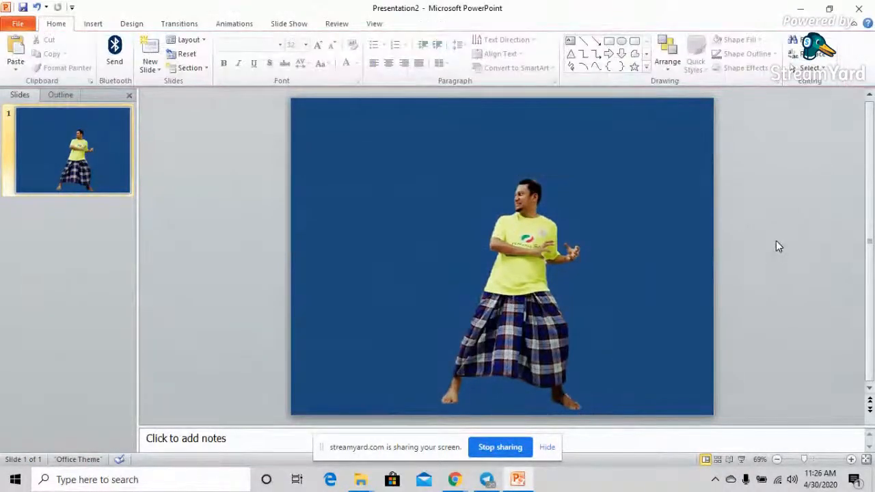
Step: Save the third cropped cut-out as a PNG picture named Picture3 in the Bahan latihan Scratch Street Fighter folder
{"action": "right_click", "coordinate": [538, 257]}
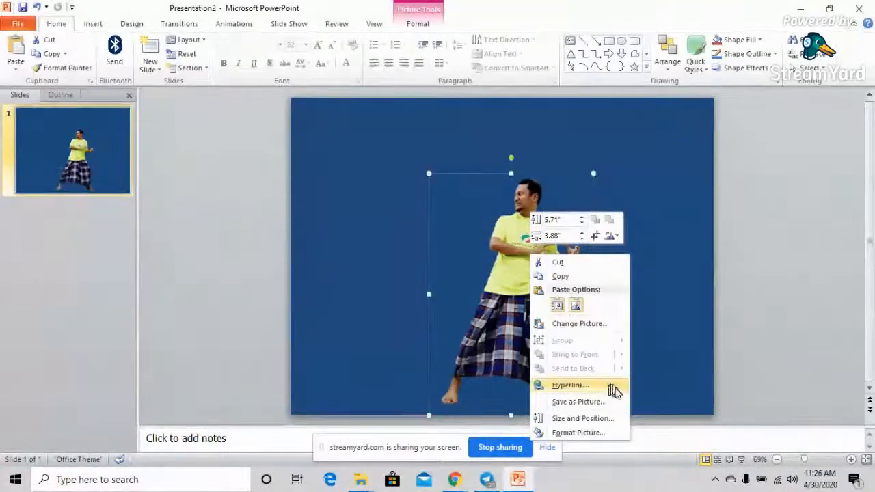
{"action": "left_click", "coordinate": [593, 403]}
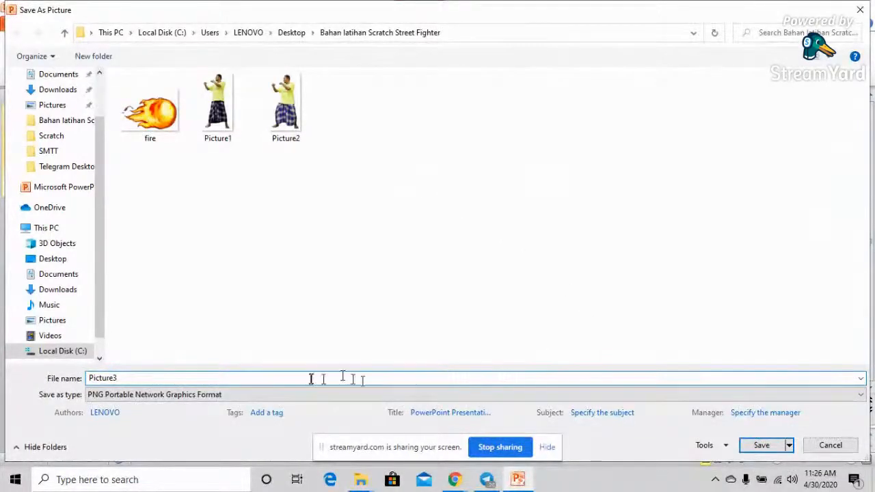
{"action": "left_click", "coordinate": [768, 445]}
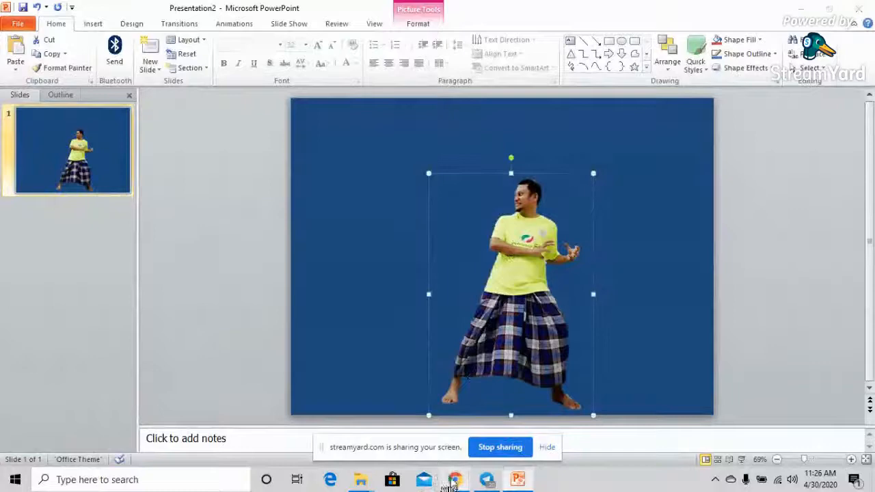
Step: Check the live viewer comments in StreamYard and the Untitled-9 project in Scratch, and return to PowerPoint
{"action": "mouse_move", "coordinate": [455, 479]}
{"action": "left_click", "coordinate": [400, 427]}
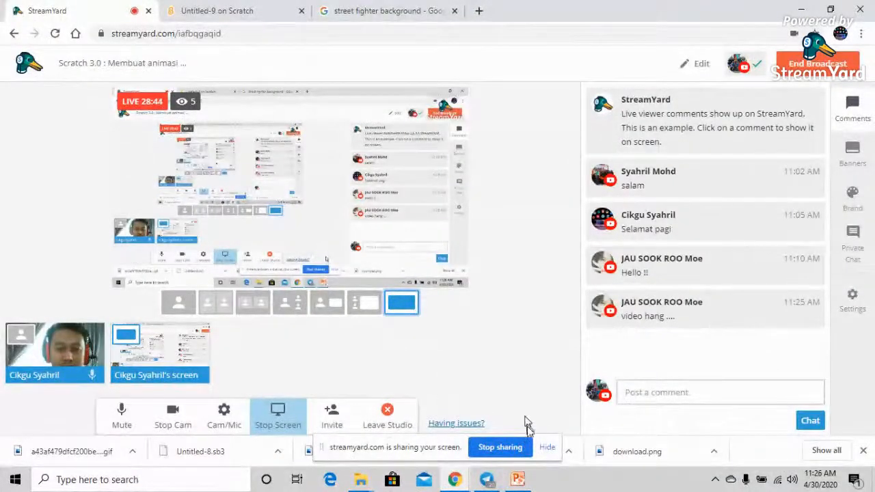
{"action": "left_click", "coordinate": [223, 15]}
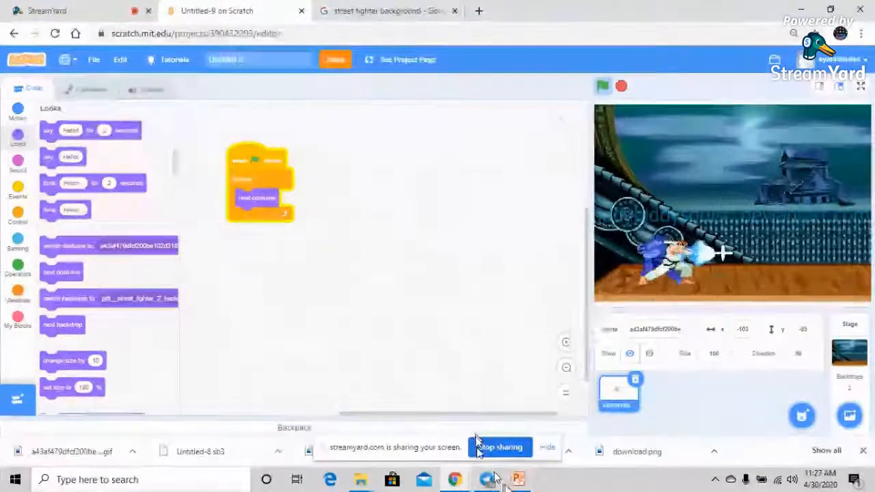
{"action": "left_click", "coordinate": [516, 482]}
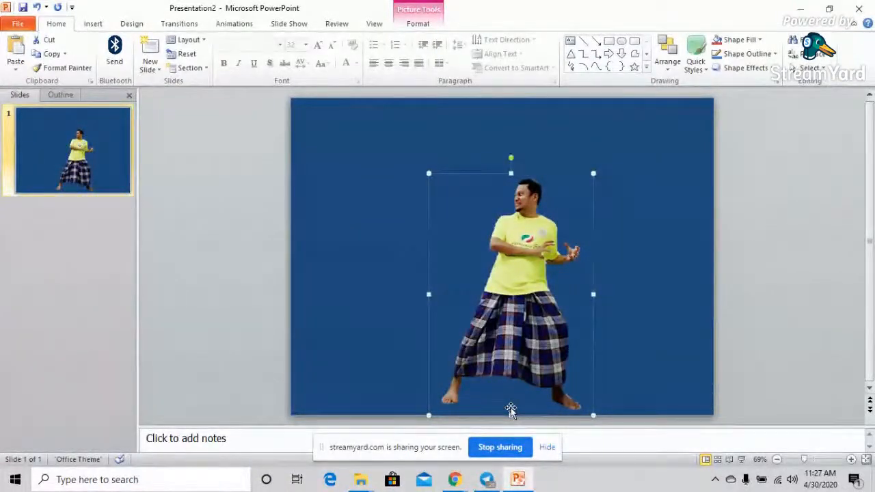
{"action": "left_click", "coordinate": [759, 295]}
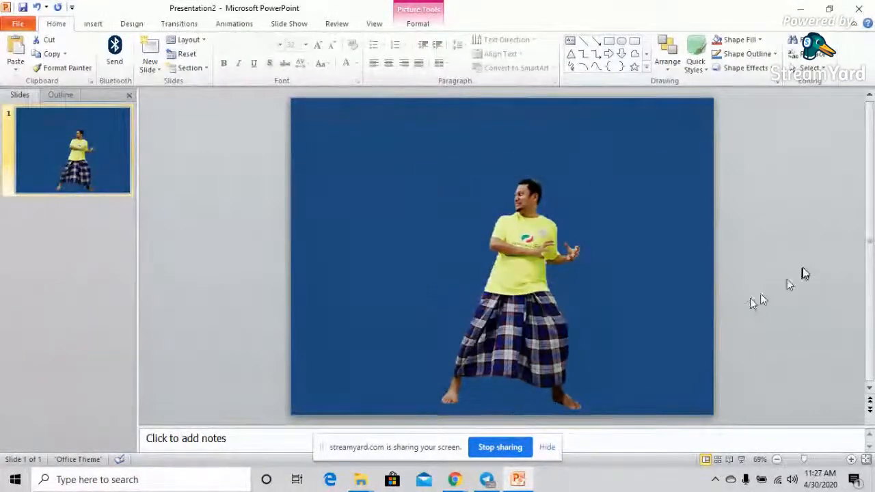
Step: Delete the third cut-out from the slide and insert the picture photo_2020-04-30_08-41-48
{"action": "left_click", "coordinate": [519, 280]}
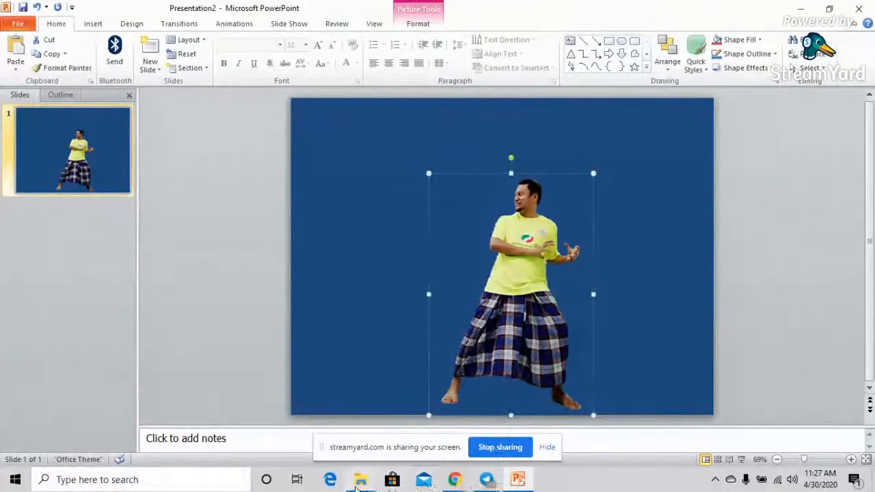
{"action": "mouse_move", "coordinate": [357, 483]}
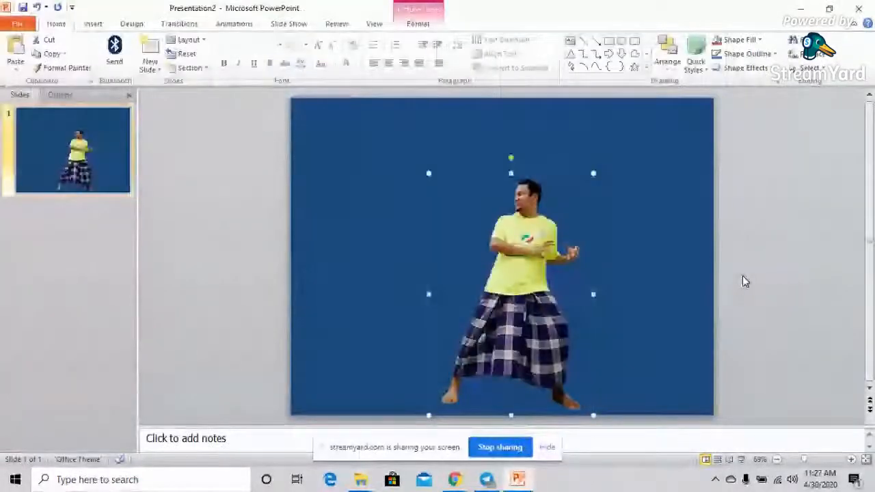
{"action": "key", "text": "Delete"}
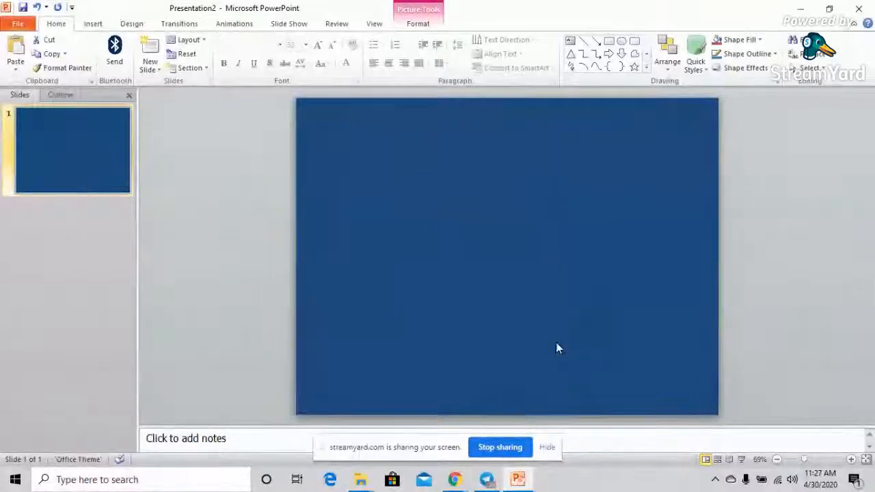
{"action": "left_click", "coordinate": [93, 24]}
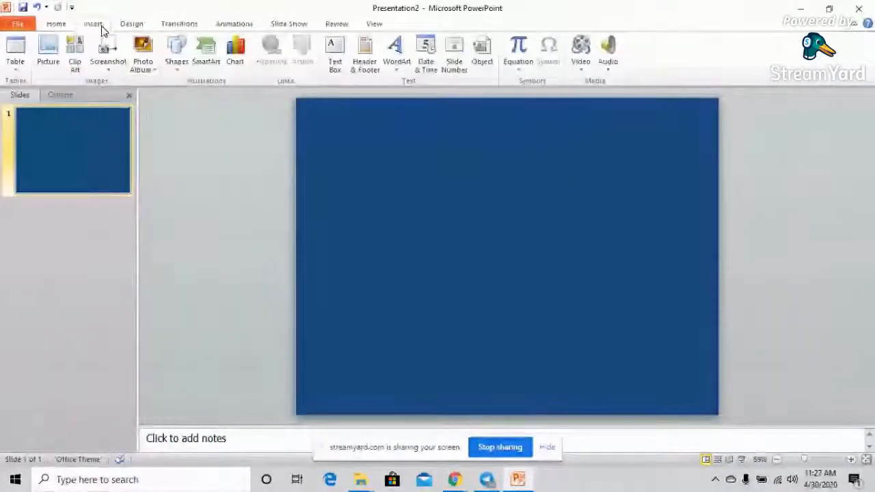
{"action": "left_click", "coordinate": [48, 55]}
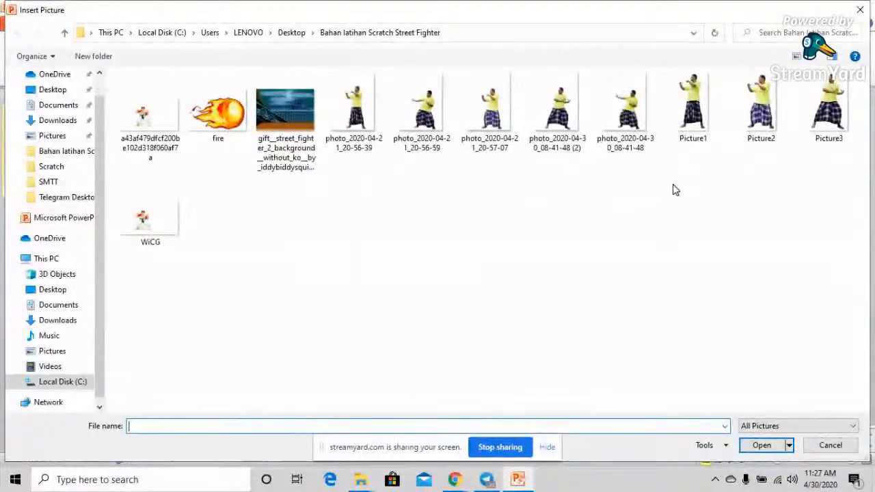
{"action": "double_click", "coordinate": [627, 104]}
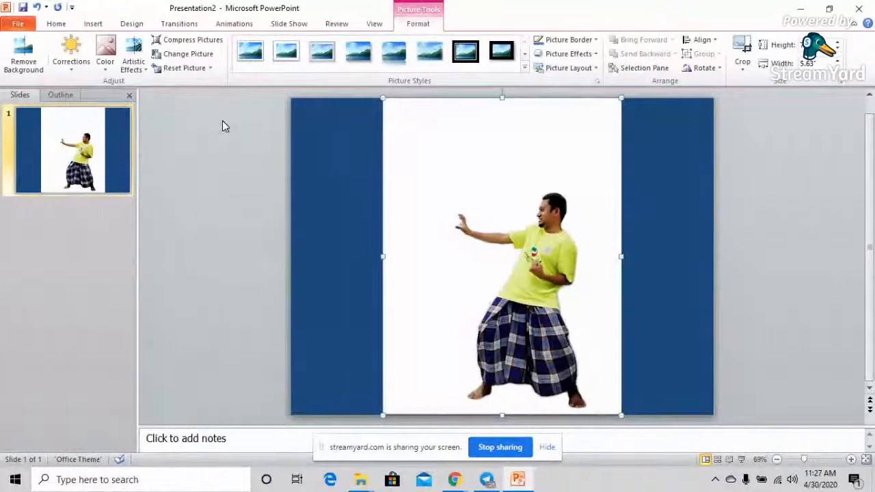
Step: Remove the fourth photo's white background, keeping the feet, and crop its top and both sides to about 5.47 by 3.41 inches
{"action": "left_click", "coordinate": [24, 60]}
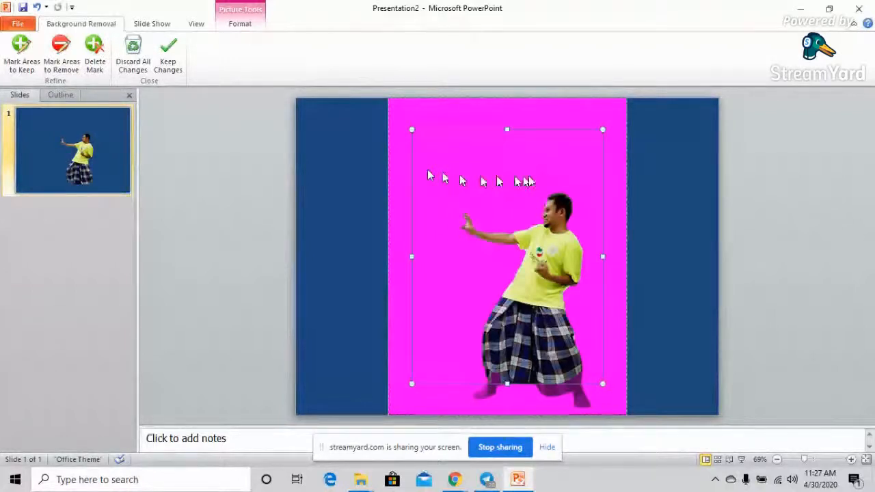
{"action": "left_click", "coordinate": [168, 56]}
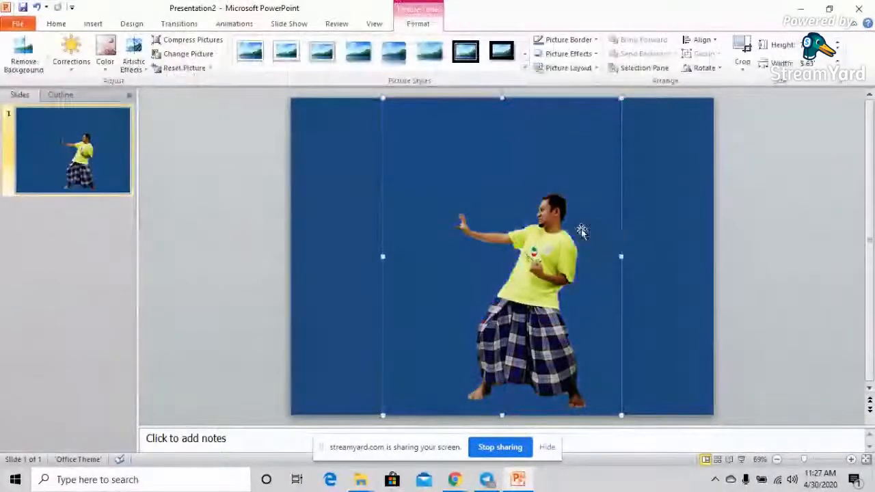
{"action": "left_click", "coordinate": [741, 44]}
{"action": "left_click_drag", "start_coordinate": [620, 100], "coordinate": [592, 184]}
{"action": "left_click_drag", "start_coordinate": [383, 300], "coordinate": [447, 294]}
{"action": "left_click", "coordinate": [815, 224]}
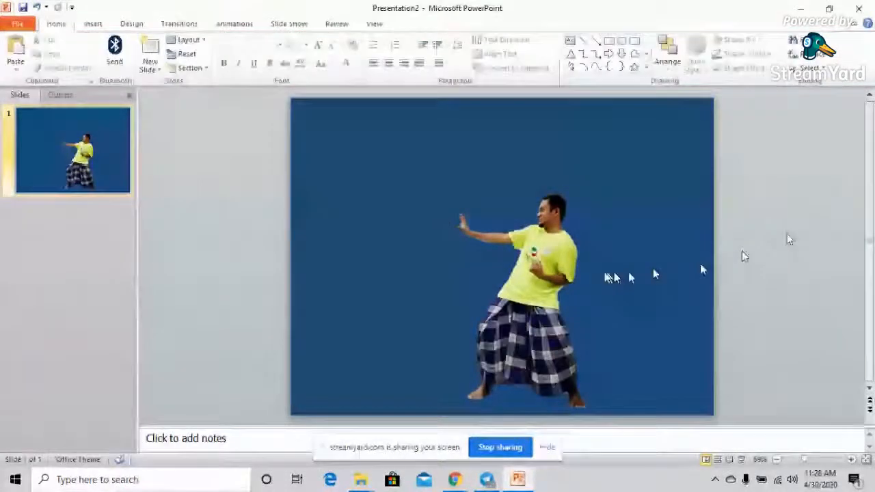
Step: Save the fourth cropped cut-out as a PNG picture named Picture4 in the Bahan latihan Scratch Street Fighter folder
{"action": "right_click", "coordinate": [537, 274]}
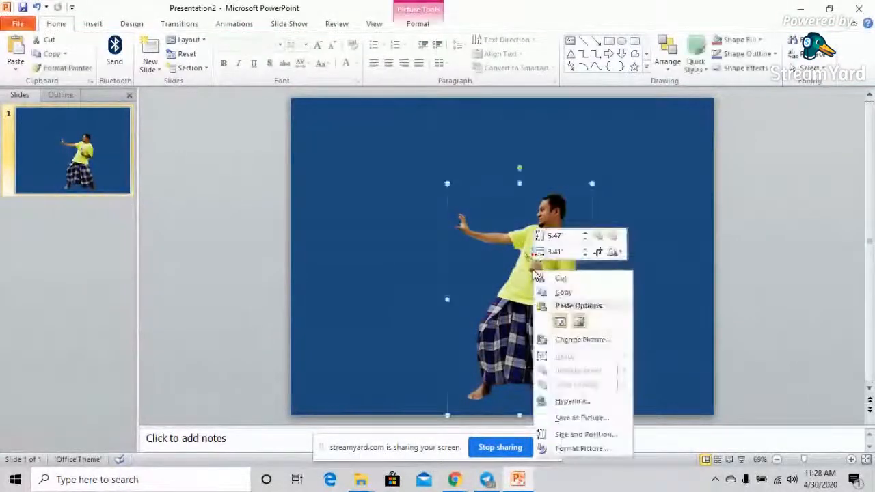
{"action": "left_click", "coordinate": [581, 417]}
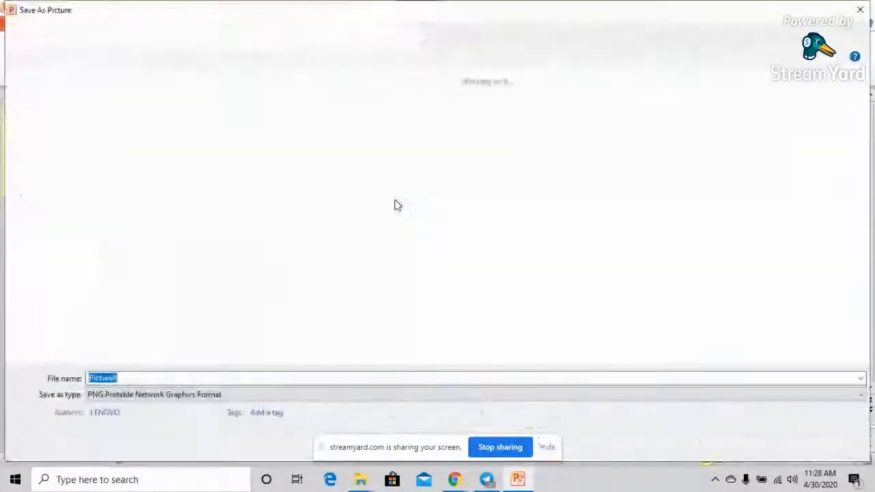
{"action": "key", "text": "Right"}
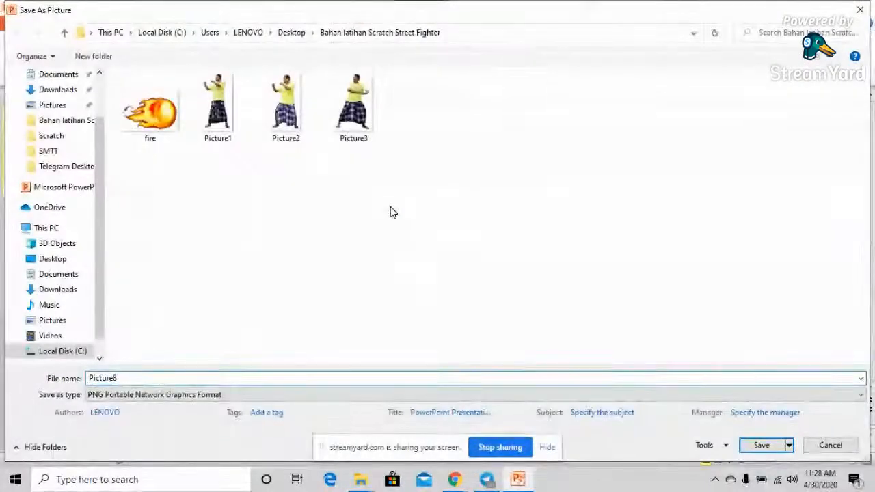
{"action": "left_click", "coordinate": [763, 446]}
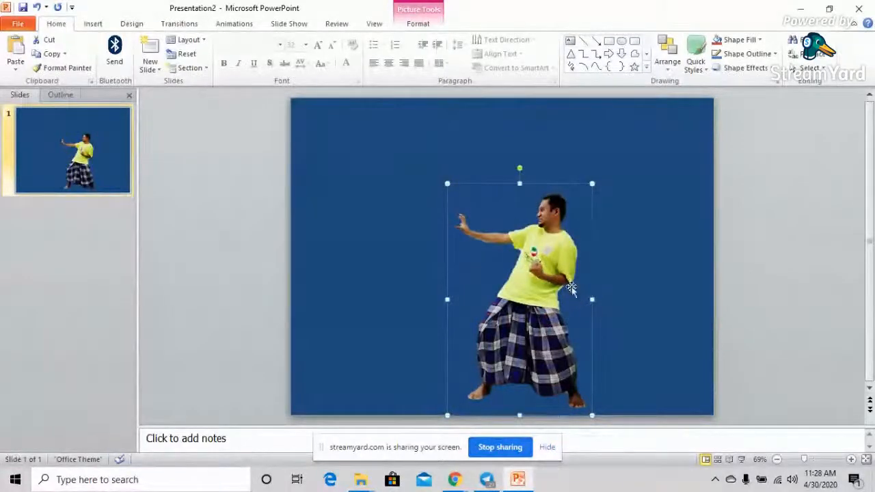
Step: Delete the fourth cut-out from the slide and insert the picture photo_2020-04-21_20-56-59
{"action": "key", "text": "Delete"}
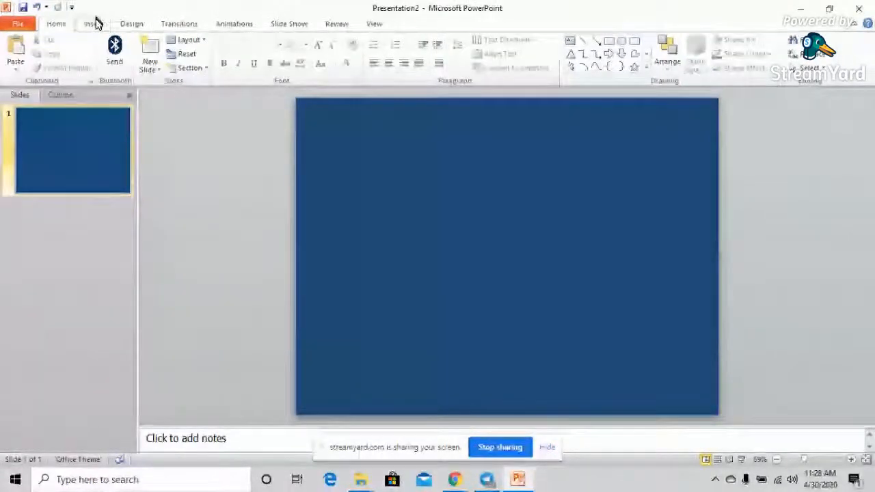
{"action": "left_click", "coordinate": [94, 24]}
{"action": "left_click", "coordinate": [48, 45]}
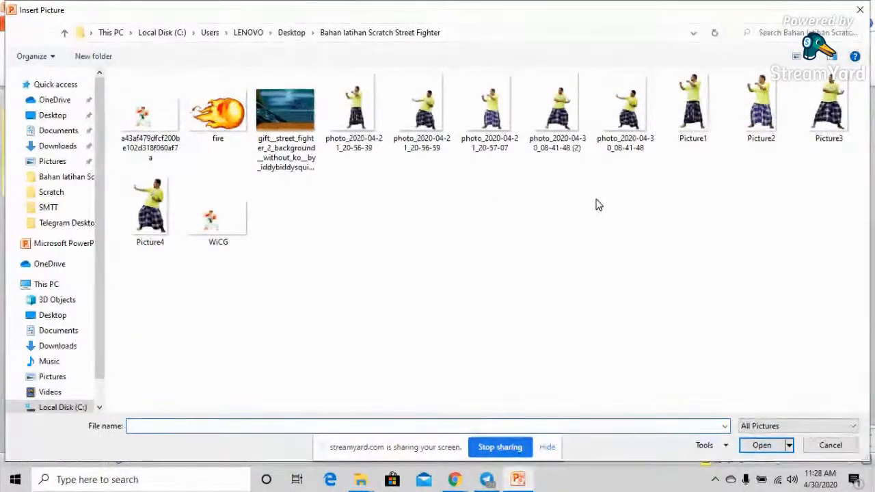
{"action": "double_click", "coordinate": [417, 111]}
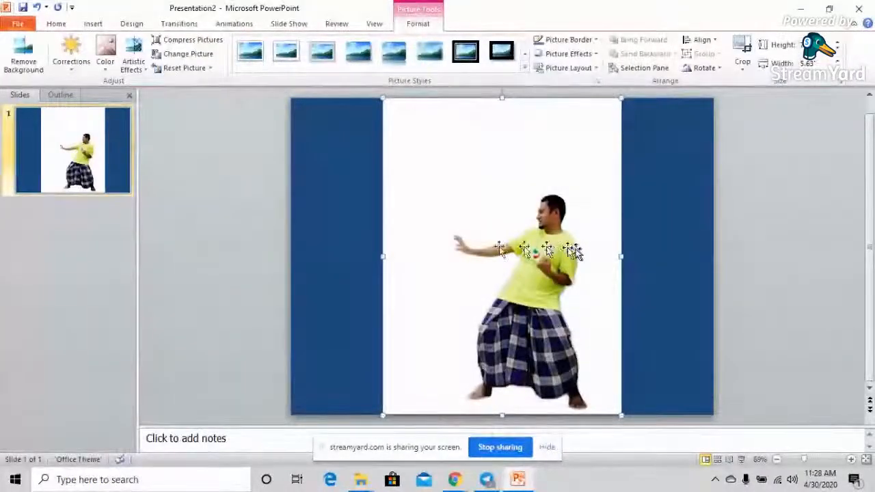
Step: Check the saved cut-outs in the Bahan latihan Scratch Street Fighter folder in File Explorer and return to PowerPoint
{"action": "mouse_move", "coordinate": [361, 481]}
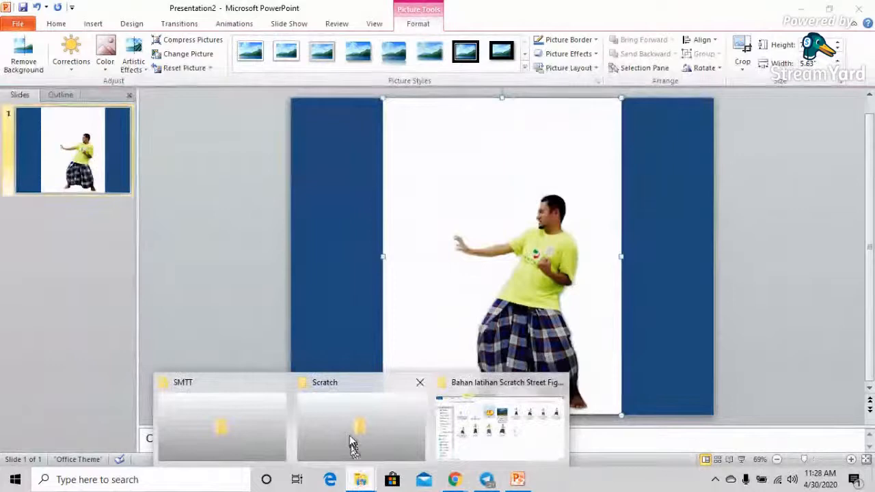
{"action": "left_click", "coordinate": [457, 437]}
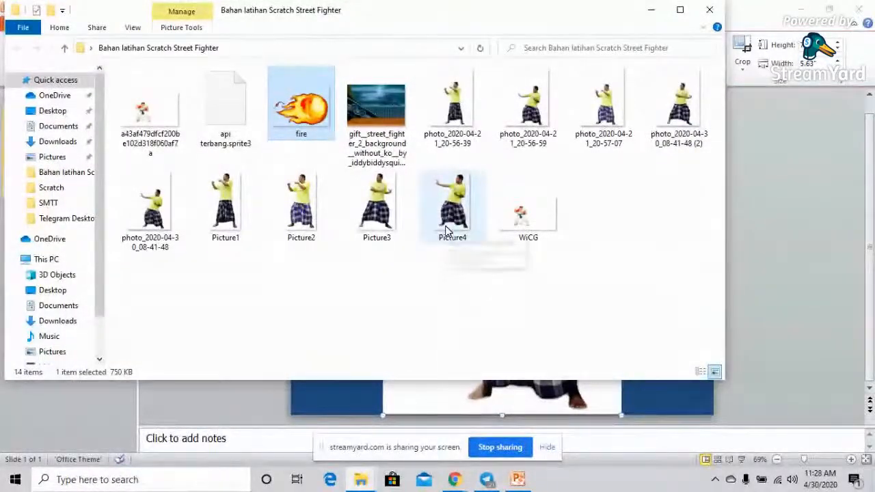
{"action": "left_click", "coordinate": [652, 11]}
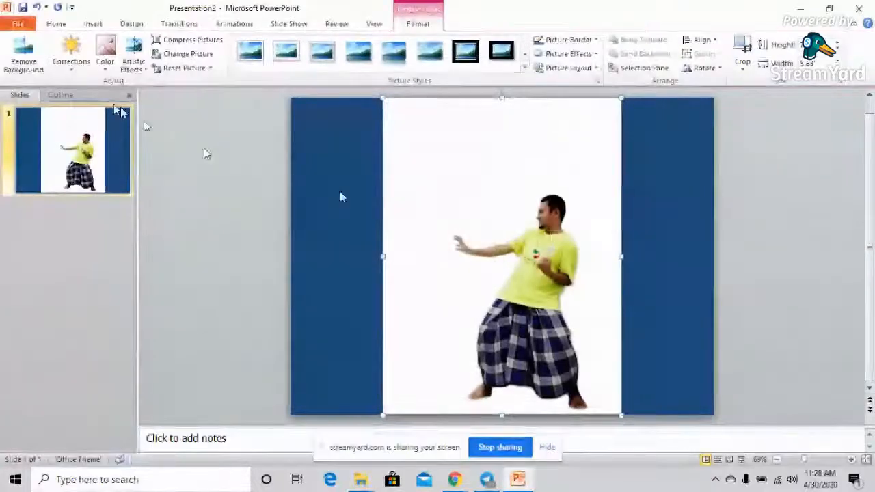
Step: Remove the fifth photo's white background, extending the removal frame down to include the feet
{"action": "left_click", "coordinate": [23, 51]}
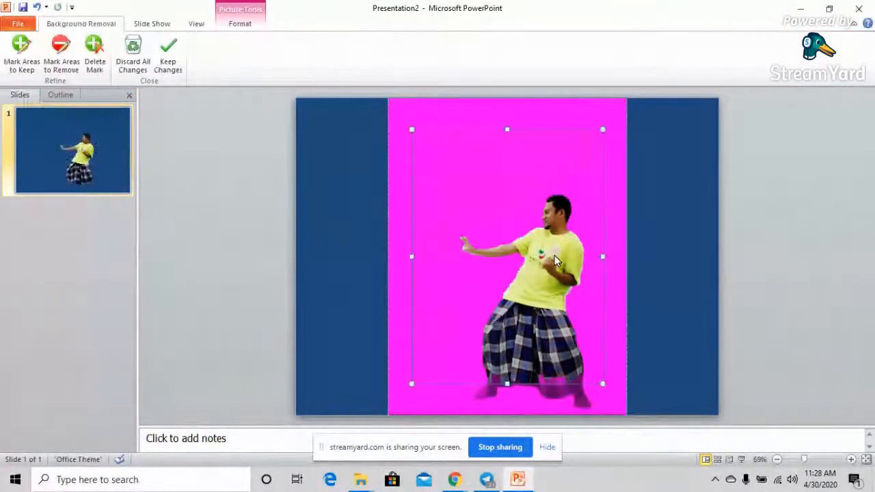
{"action": "left_click_drag", "start_coordinate": [507, 384], "coordinate": [513, 417]}
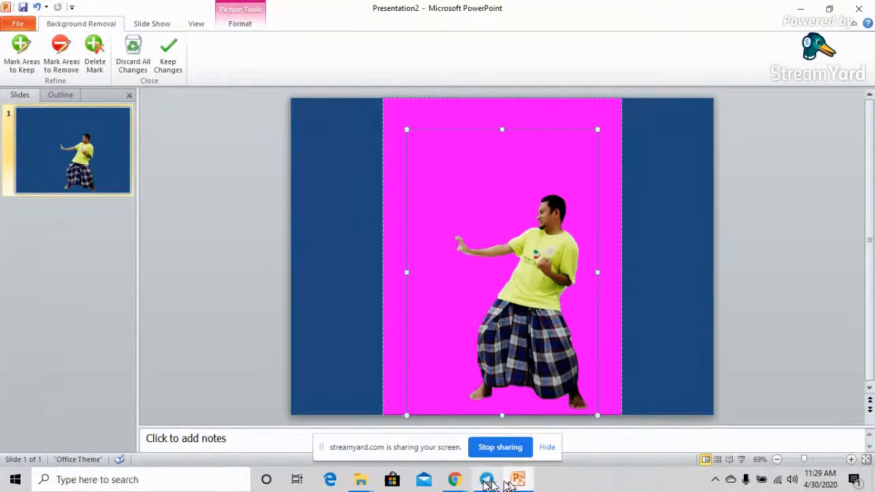
{"action": "mouse_move", "coordinate": [459, 484]}
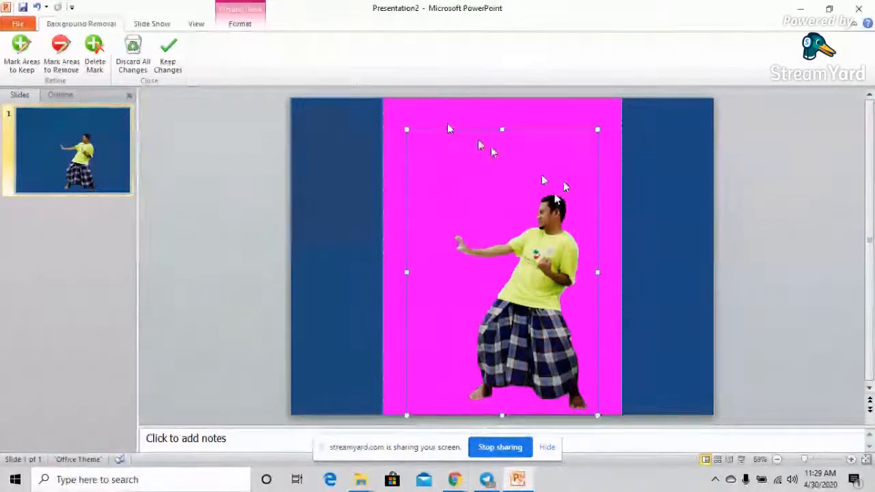
{"action": "left_click", "coordinate": [165, 62]}
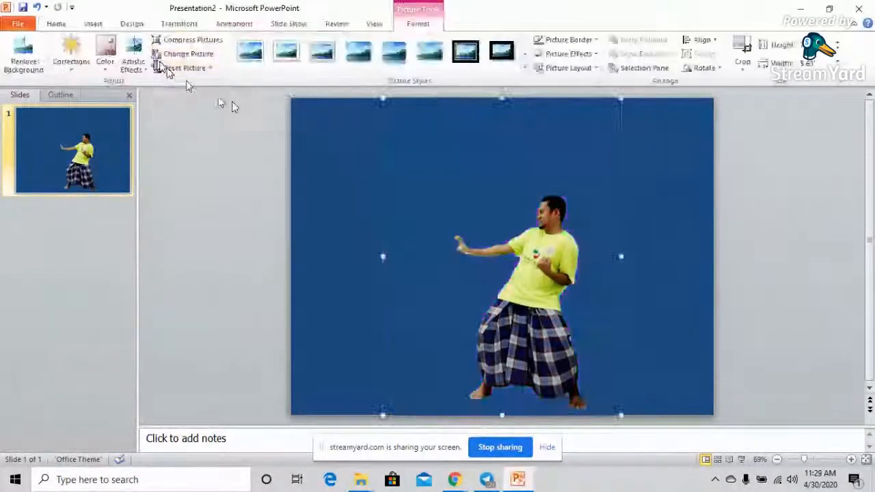
Step: Crop the fifth photo's top and both sides close to the man, to about 5.33 by 3.53 inches
{"action": "left_click", "coordinate": [740, 49]}
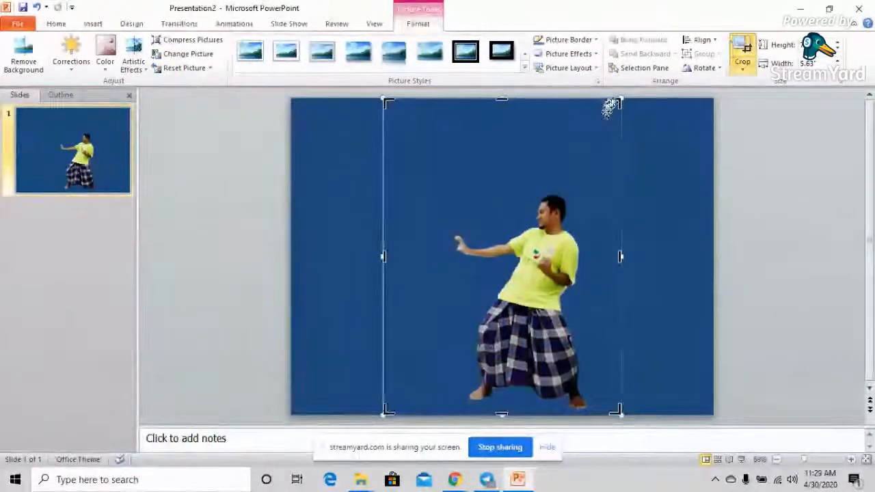
{"action": "left_click_drag", "start_coordinate": [616, 102], "coordinate": [593, 191]}
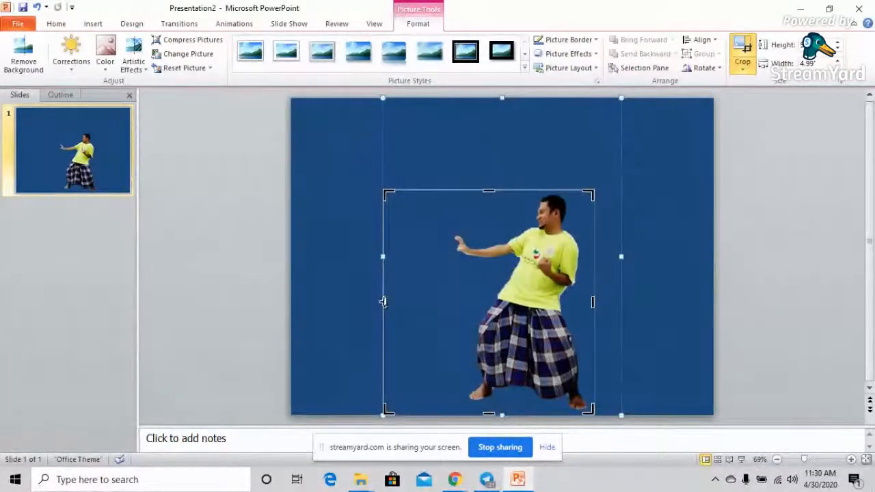
{"action": "left_click_drag", "start_coordinate": [383, 301], "coordinate": [446, 302]}
{"action": "left_click", "coordinate": [759, 225]}
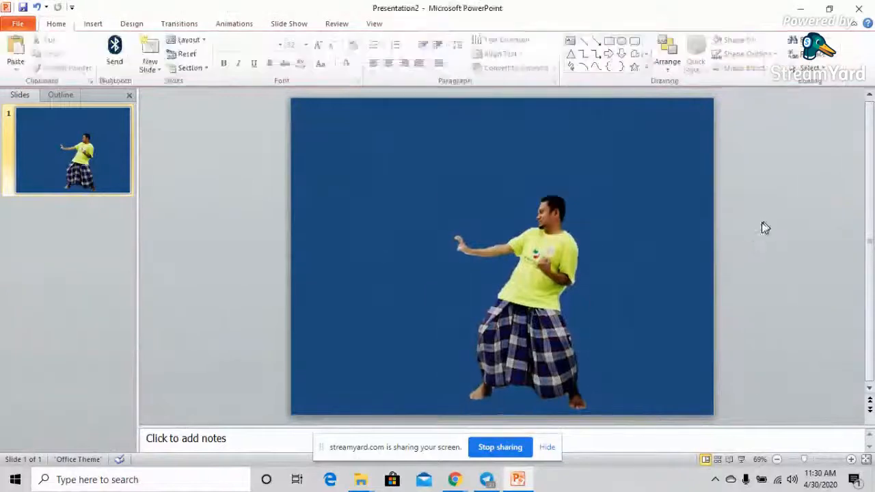
Step: Save the fifth cropped cut-out as a PNG picture named Picture5 in the Bahan latihan Scratch Street Fighter folder
{"action": "right_click", "coordinate": [547, 284]}
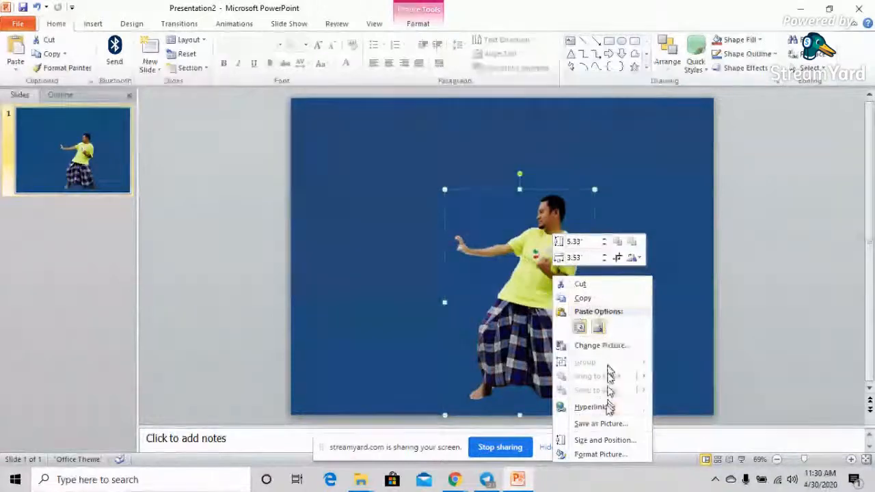
{"action": "left_click", "coordinate": [599, 423]}
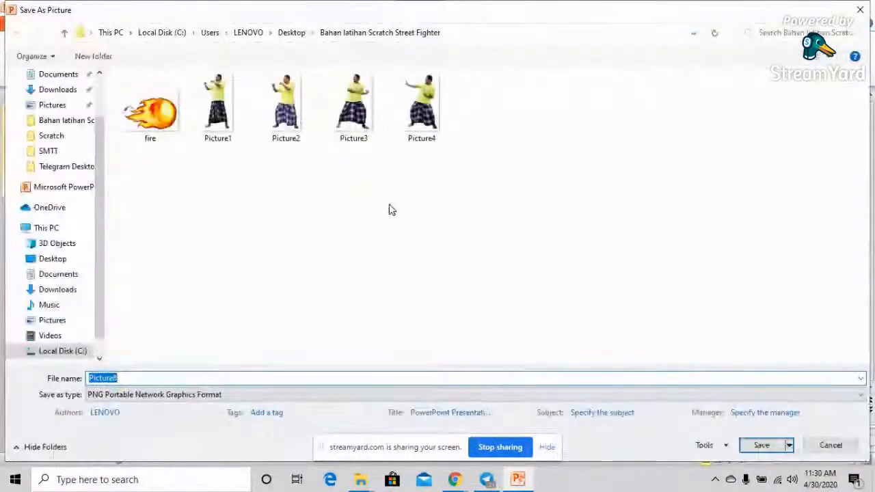
{"action": "left_click", "coordinate": [434, 130]}
{"action": "left_click", "coordinate": [157, 379]}
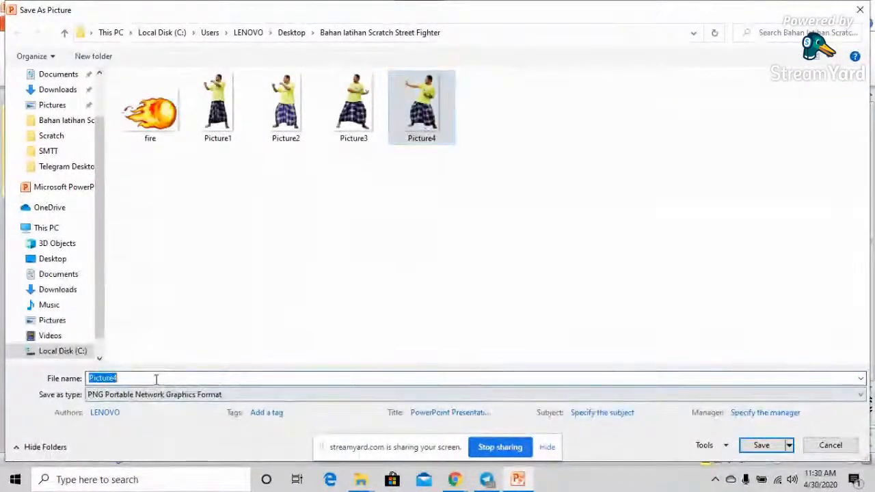
{"action": "left_click", "coordinate": [159, 376]}
{"action": "key", "text": "BackSpace"}
{"action": "type", "text": "5"}
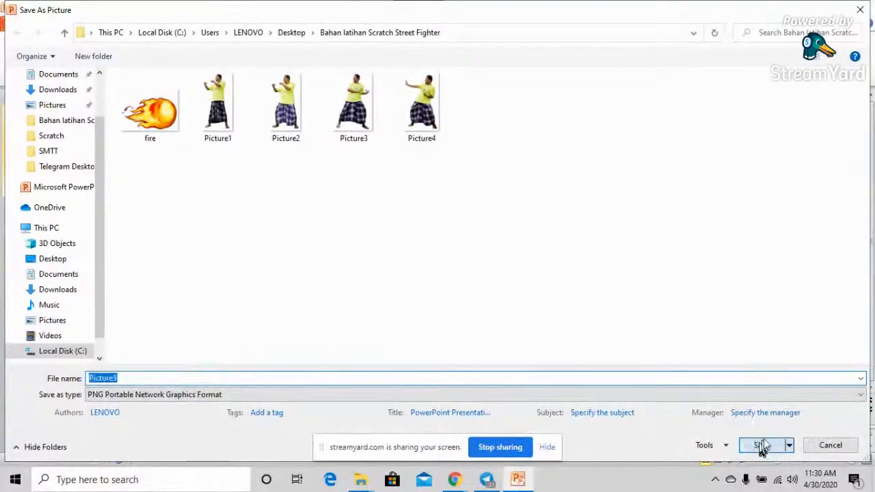
{"action": "left_click", "coordinate": [762, 445]}
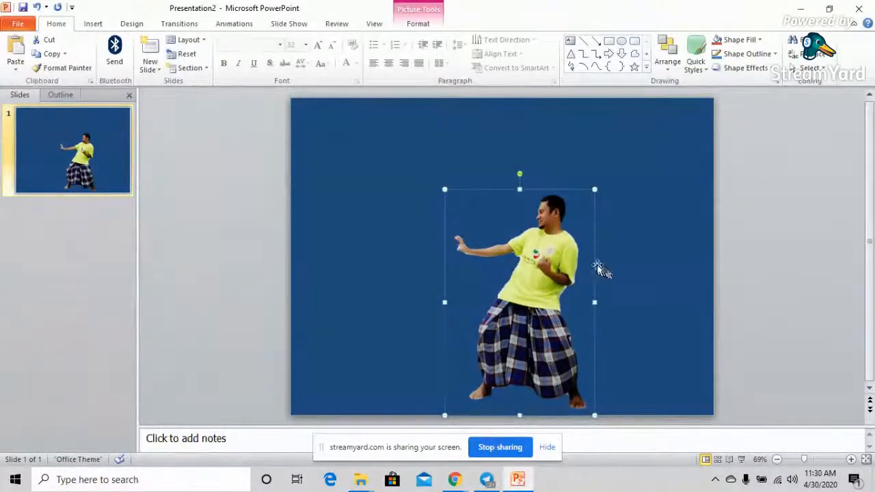
Step: Replace the fifth cut-out on the slide with the fire picture and narrow it to about 7.94 inches wide
{"action": "key", "text": "Delete"}
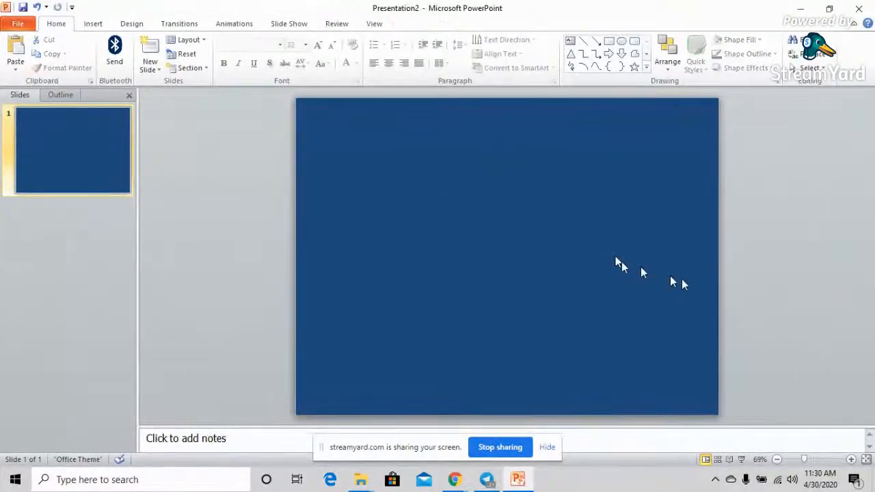
{"action": "left_click", "coordinate": [93, 23]}
{"action": "left_click", "coordinate": [49, 52]}
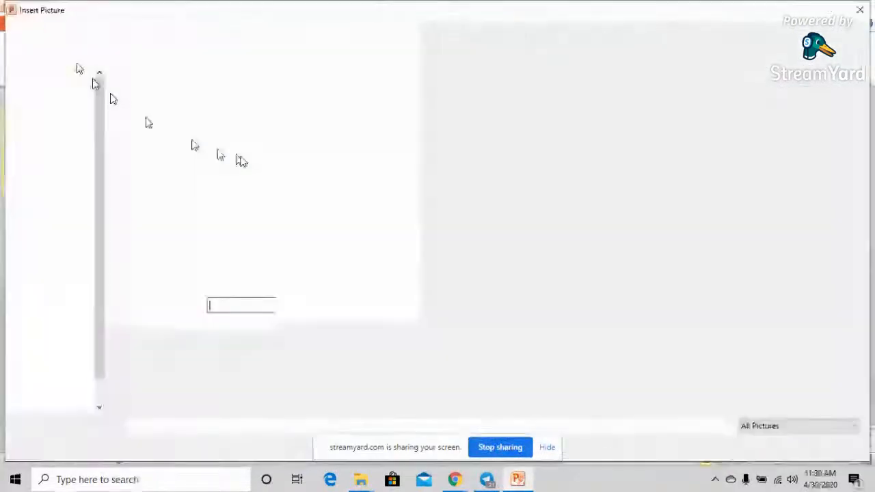
{"action": "left_click", "coordinate": [217, 111]}
{"action": "left_click", "coordinate": [761, 445]}
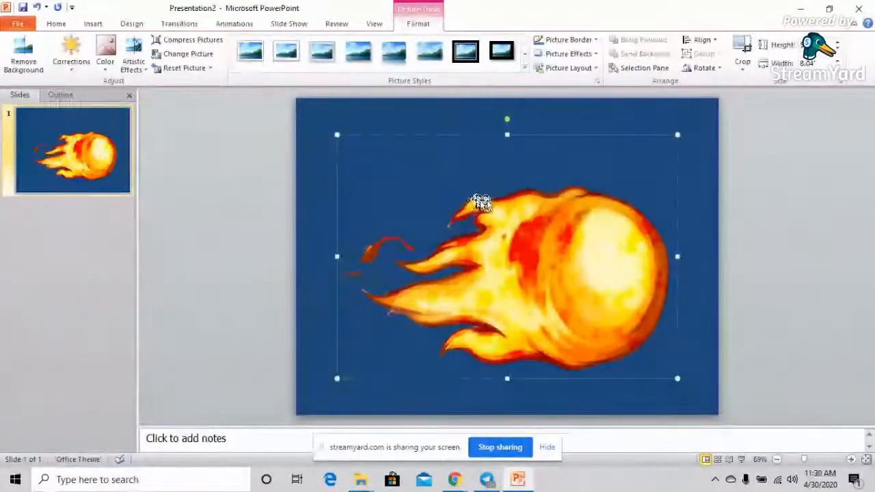
{"action": "mouse_move", "coordinate": [332, 256]}
{"action": "left_mouse_down"}
{"action": "mouse_move", "coordinate": [318, 258]}
{"action": "mouse_move", "coordinate": [341, 256]}
{"action": "left_mouse_up"}
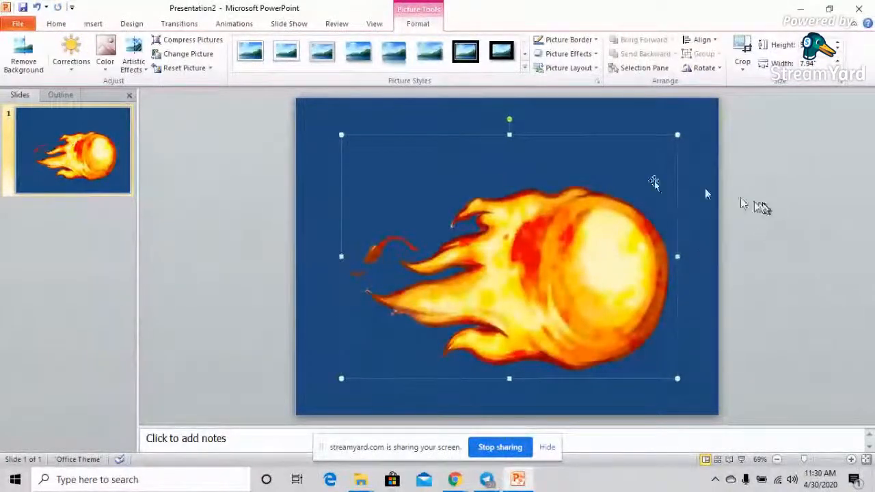
Step: Crop the empty area above the fireball, reducing the picture to about 4.88 inches high
{"action": "left_click", "coordinate": [743, 48]}
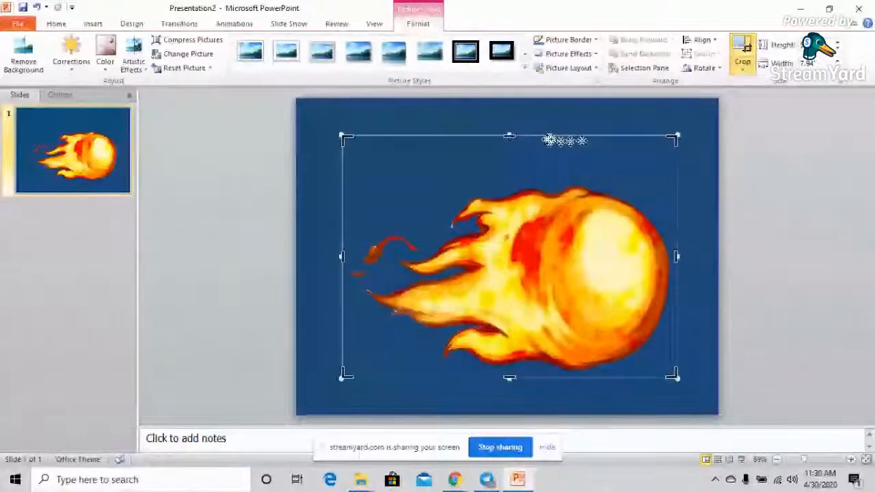
{"action": "left_click_drag", "start_coordinate": [509, 140], "coordinate": [510, 171]}
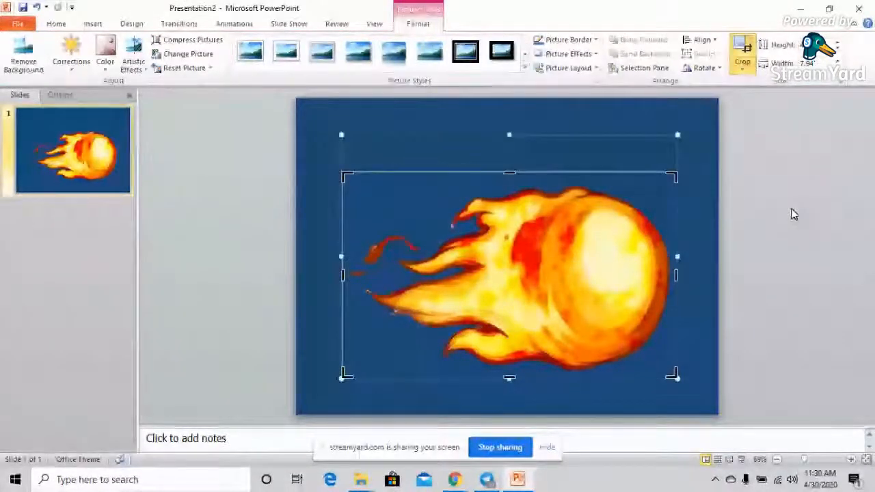
{"action": "left_click", "coordinate": [808, 252]}
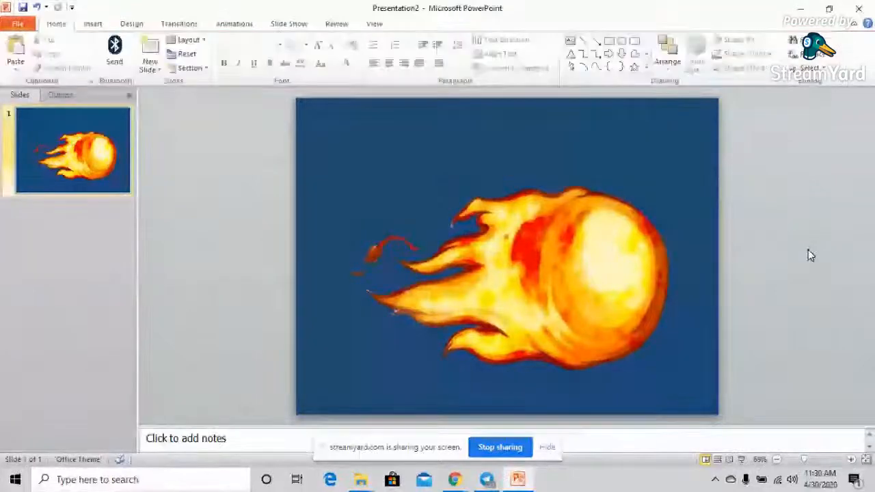
Step: Save the cropped fireball as a picture named api in the Bahan latihan Scratch Street Fighter folder
{"action": "right_click", "coordinate": [567, 282]}
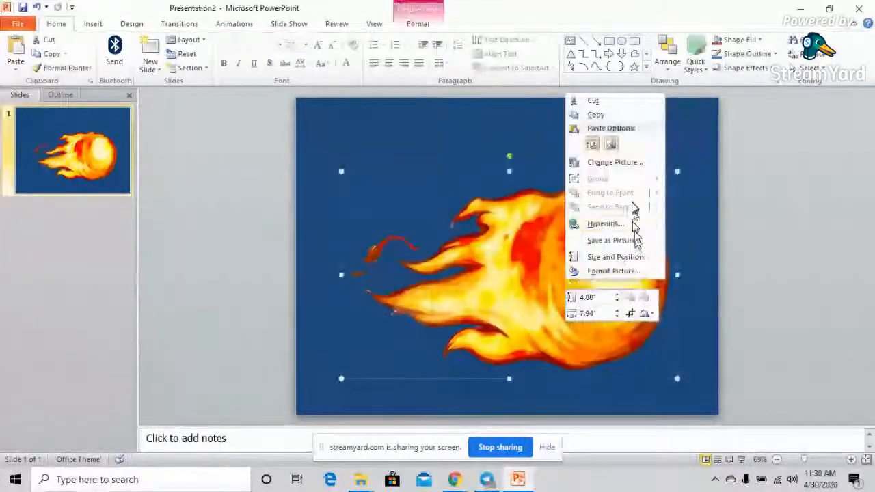
{"action": "left_click", "coordinate": [618, 245]}
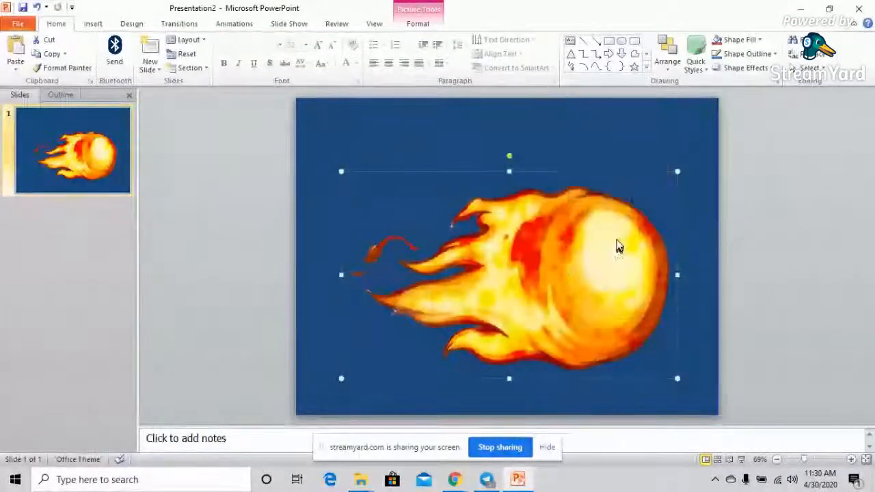
{"action": "type", "text": "api"}
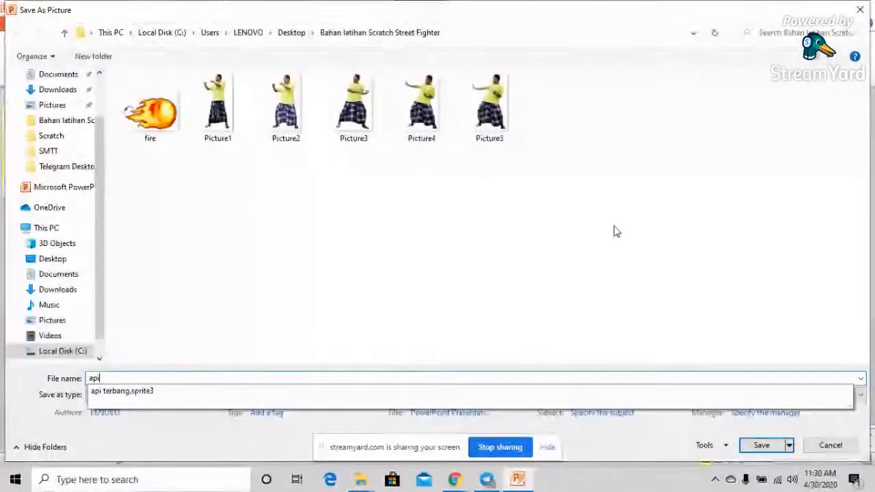
{"action": "left_click", "coordinate": [764, 318]}
{"action": "left_click", "coordinate": [762, 448]}
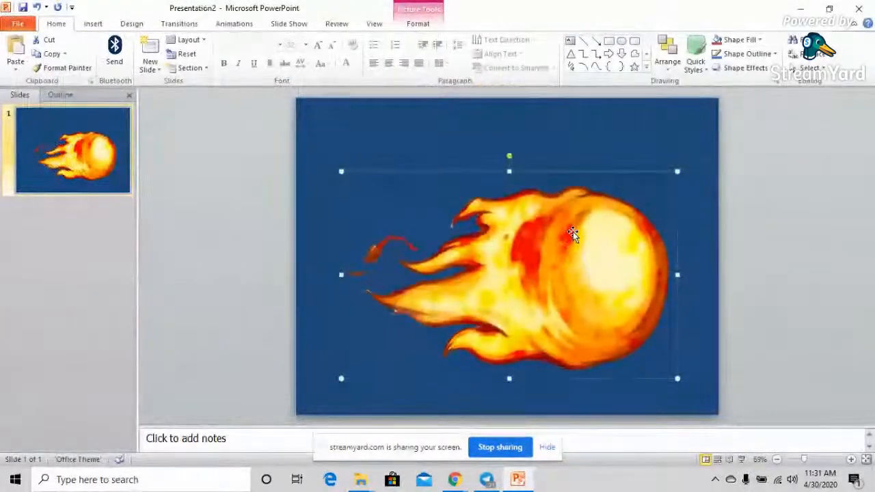
Step: Switch to the Scratch project in Chrome and upload Picture1 from the Bahan latihan Scratch Street Fighter folder as a new sprite
{"action": "left_click", "coordinate": [795, 15]}
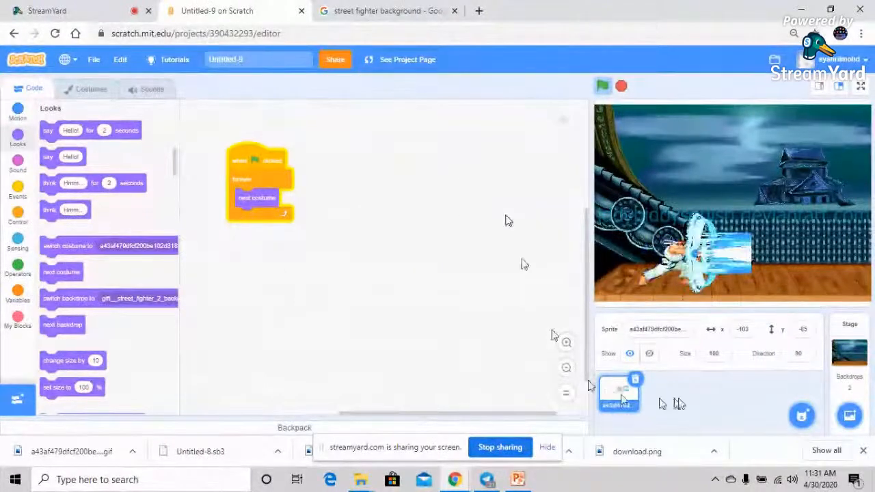
{"action": "mouse_move", "coordinate": [802, 410]}
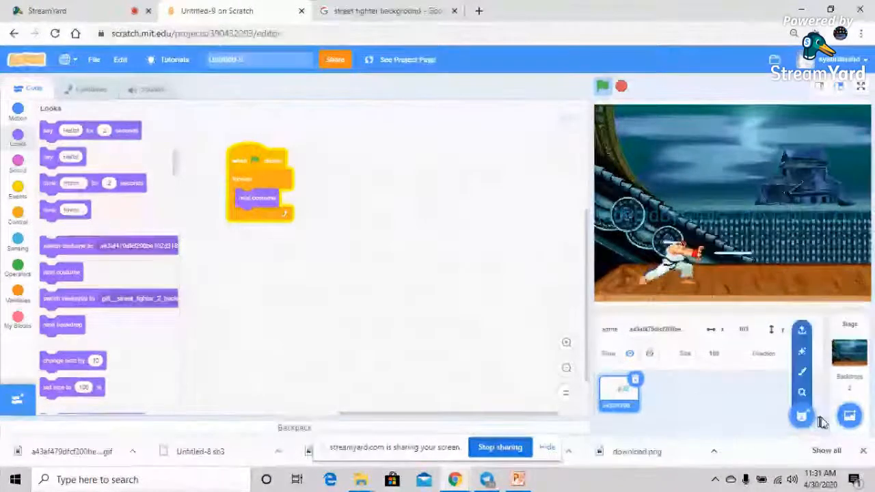
{"action": "left_click", "coordinate": [804, 332]}
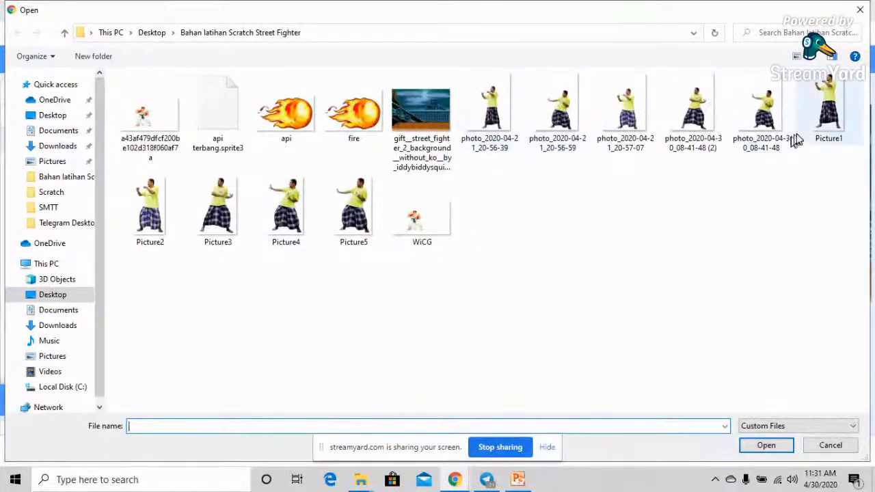
{"action": "left_click", "coordinate": [833, 127]}
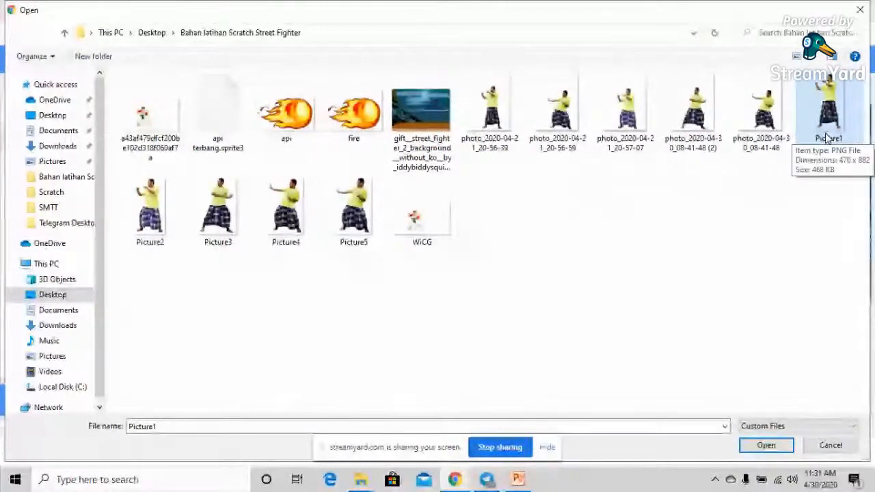
{"action": "left_click", "coordinate": [784, 445]}
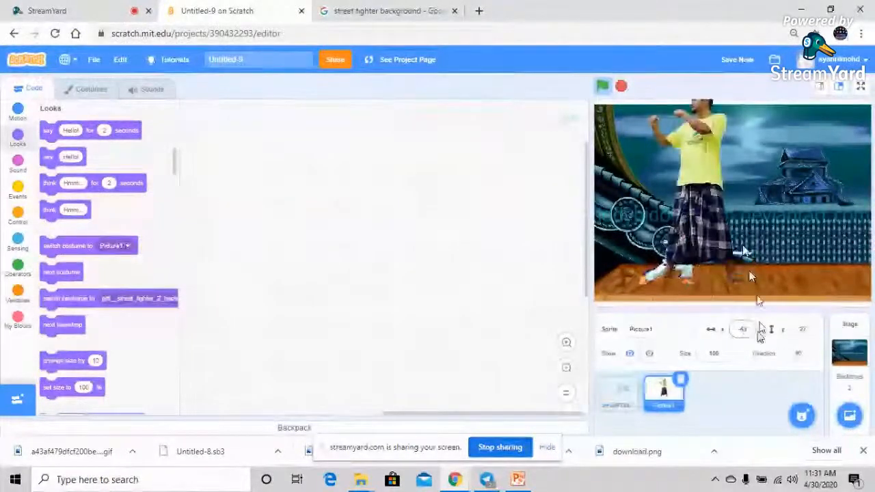
Step: Reduce the Picture1 sprite's size to 40 and place it on the floor opposite Ryu at about x 183, y -80
{"action": "left_click_drag", "start_coordinate": [786, 211], "coordinate": [824, 213]}
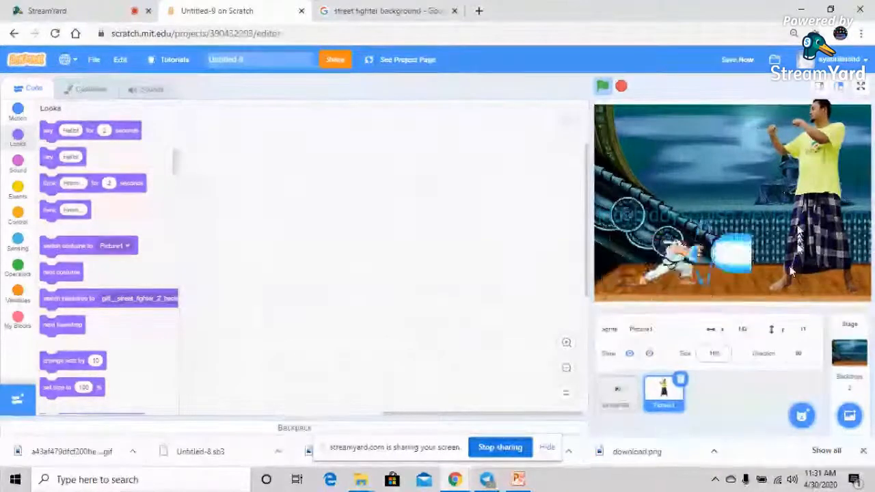
{"action": "double_click", "coordinate": [724, 353]}
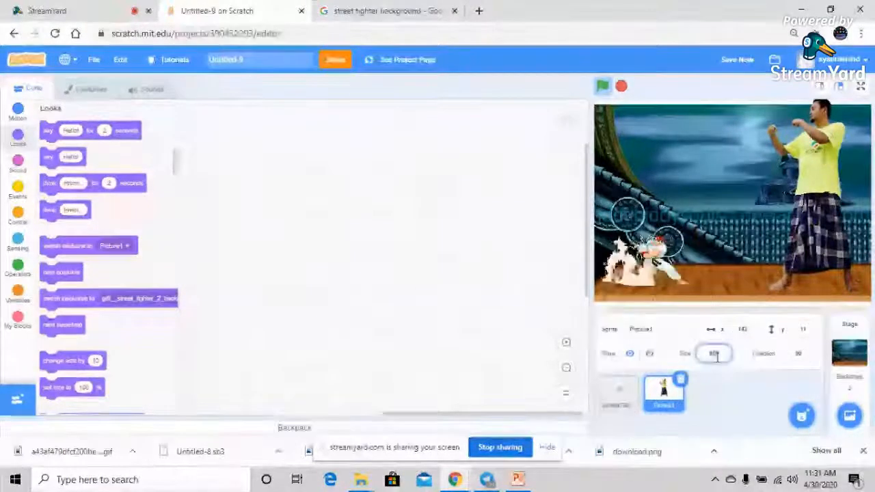
{"action": "type", "text": "90"}
{"action": "key", "text": "Return"}
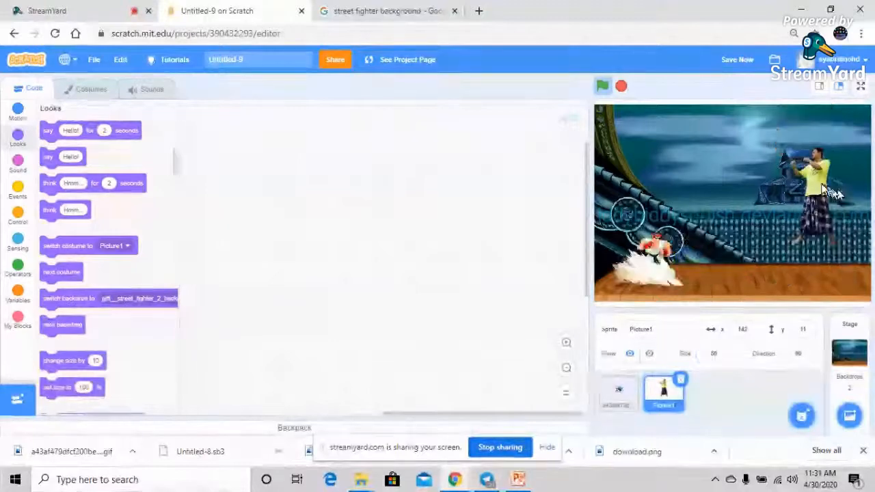
{"action": "left_click_drag", "start_coordinate": [837, 229], "coordinate": [837, 232]}
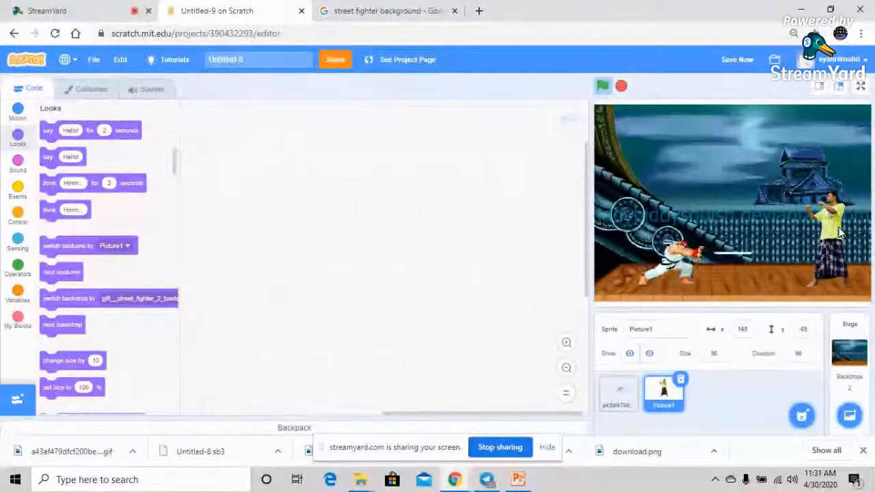
{"action": "left_click", "coordinate": [713, 352]}
{"action": "left_click", "coordinate": [733, 410]}
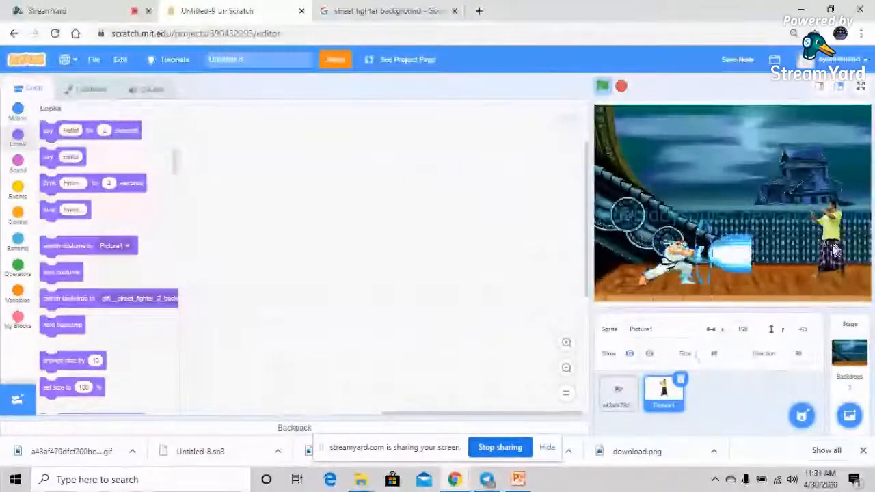
{"action": "left_click_drag", "start_coordinate": [839, 259], "coordinate": [846, 258]}
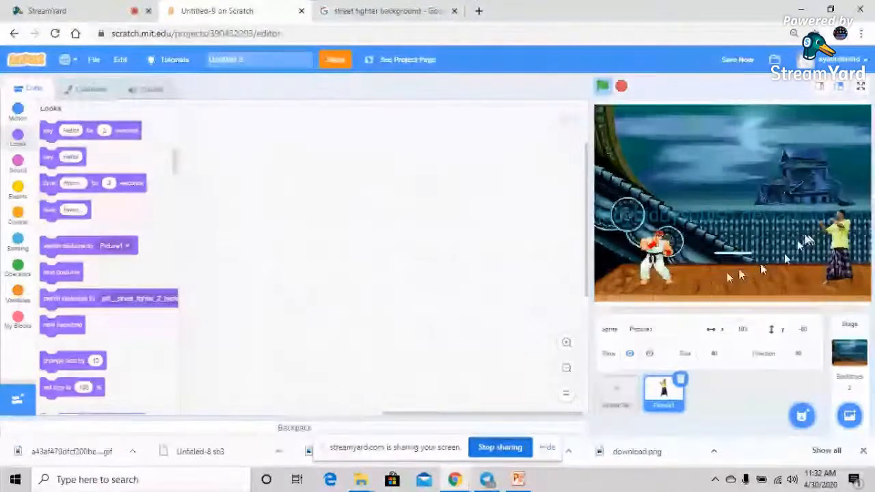
Step: Upload Picture2 from the practice folder as the second costume of the Picture1 sprite
{"action": "left_click", "coordinate": [700, 284]}
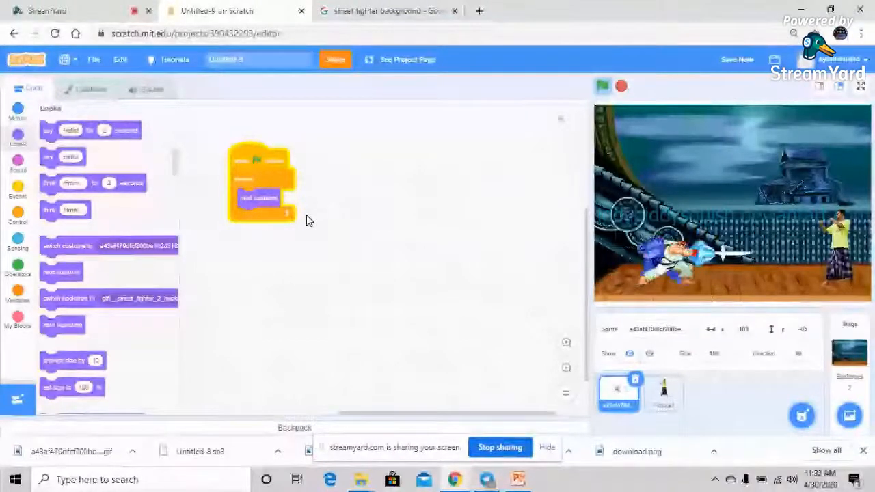
{"action": "left_click", "coordinate": [653, 394]}
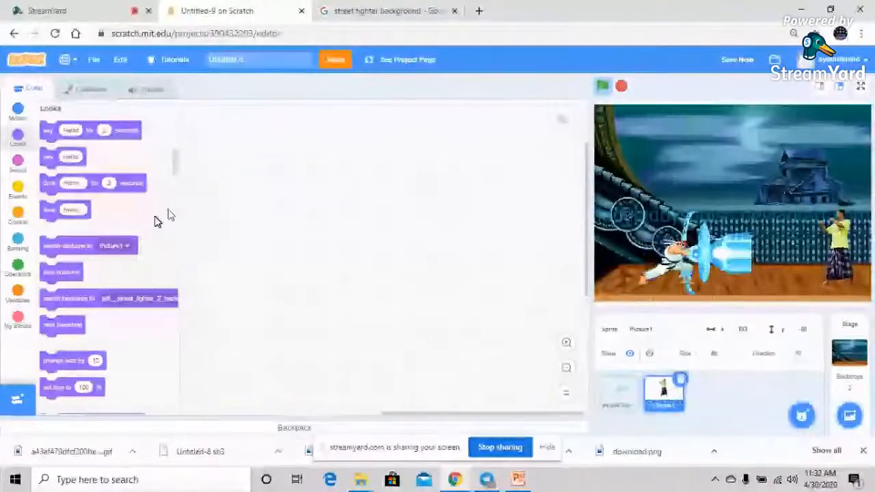
{"action": "left_click", "coordinate": [89, 92]}
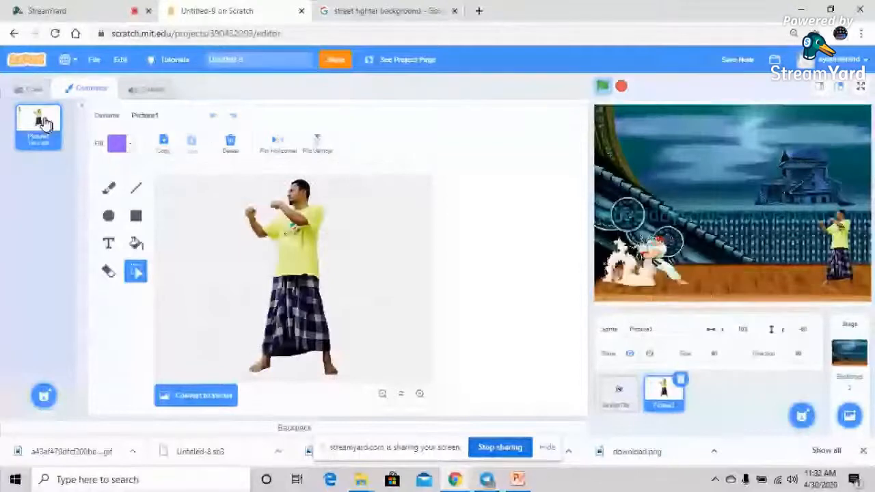
{"action": "mouse_move", "coordinate": [43, 315]}
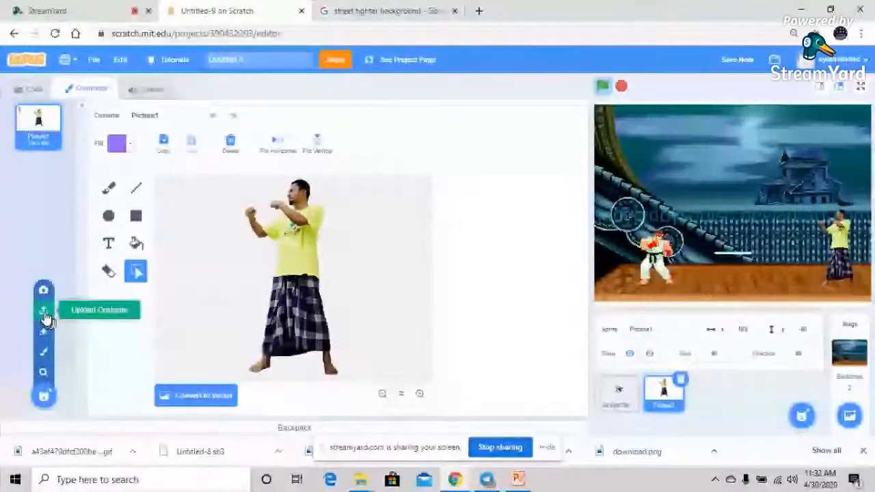
{"action": "left_click", "coordinate": [44, 312]}
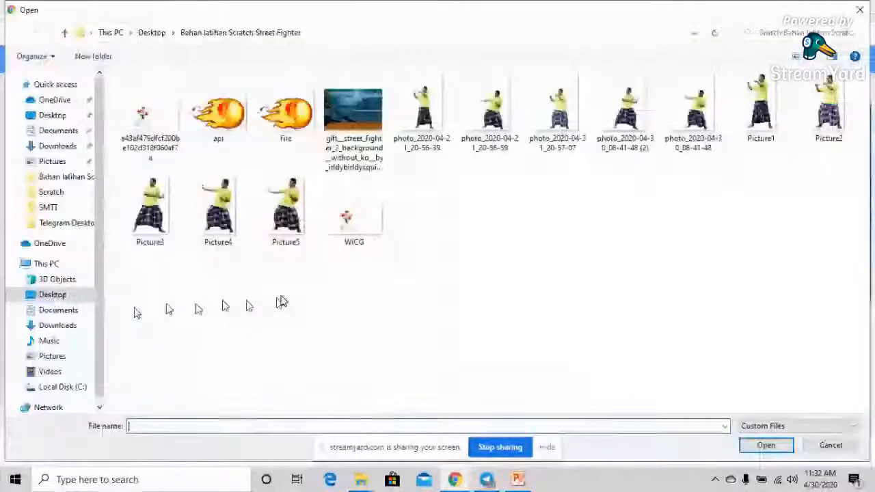
{"action": "double_click", "coordinate": [821, 124]}
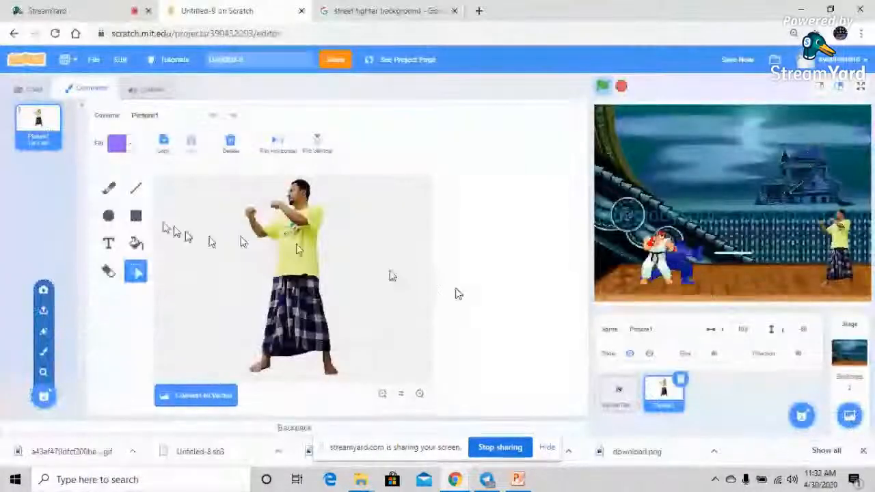
Step: Upload Picture3 as the third costume of the Picture1 sprite
{"action": "mouse_move", "coordinate": [44, 395]}
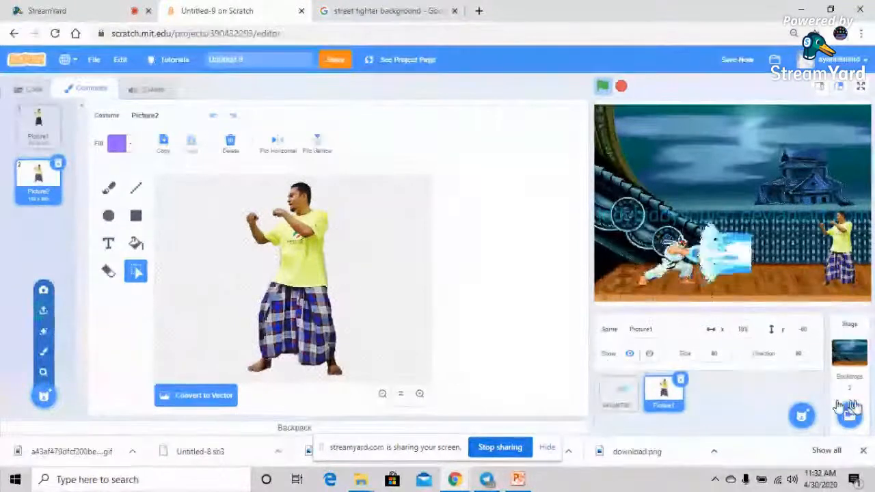
{"action": "mouse_move", "coordinate": [46, 328]}
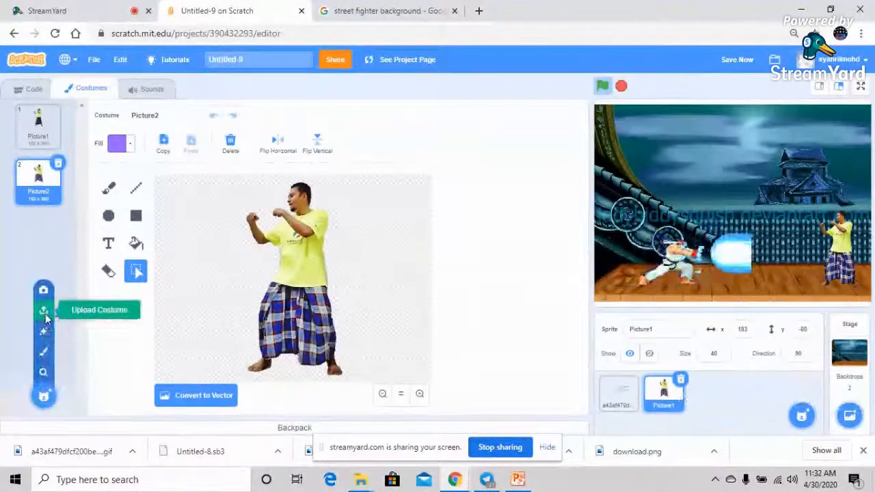
{"action": "left_click", "coordinate": [44, 313]}
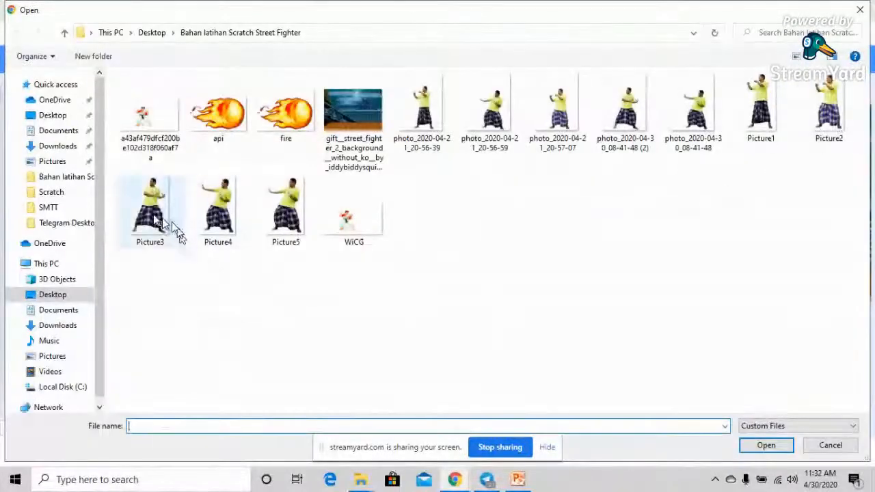
{"action": "left_click", "coordinate": [154, 218]}
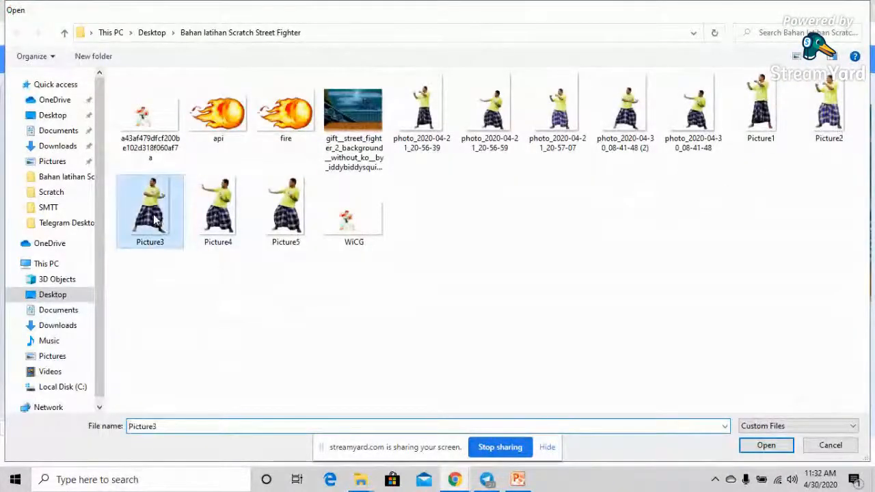
{"action": "double_click", "coordinate": [154, 219]}
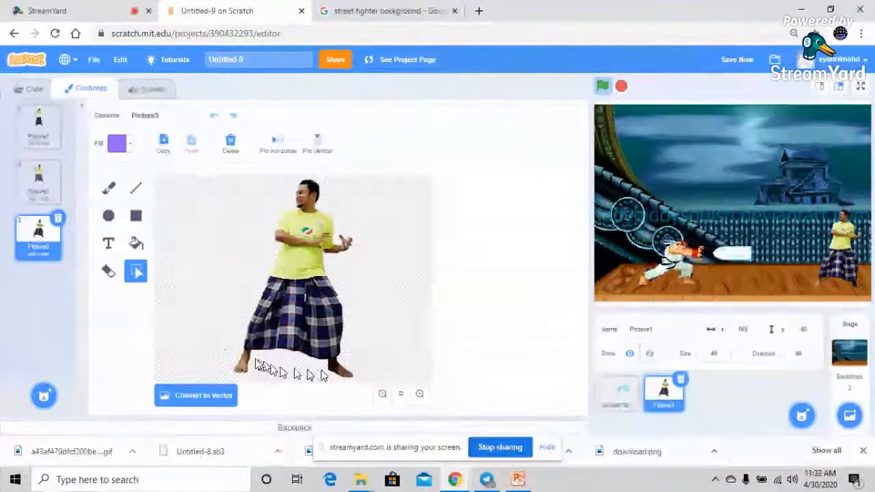
Step: Upload Picture4 and Picture5 as the fourth and fifth costumes of the Picture1 sprite
{"action": "mouse_move", "coordinate": [28, 398]}
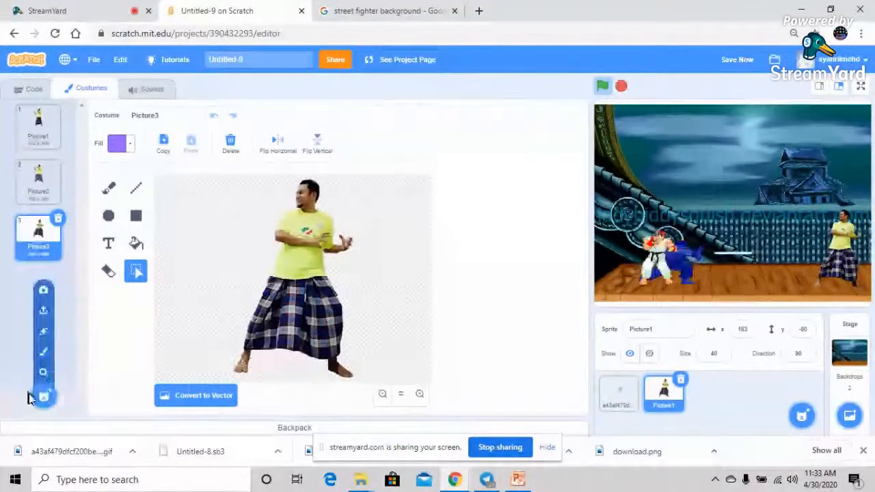
{"action": "left_click", "coordinate": [43, 312]}
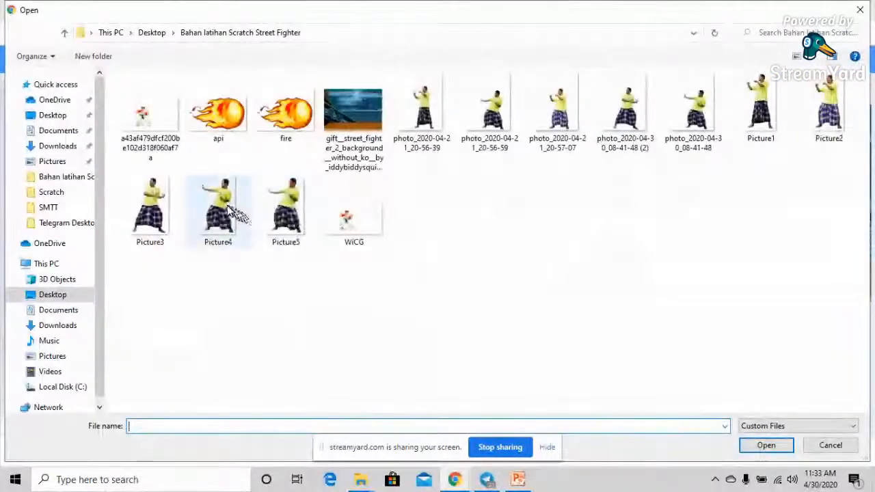
{"action": "double_click", "coordinate": [219, 209]}
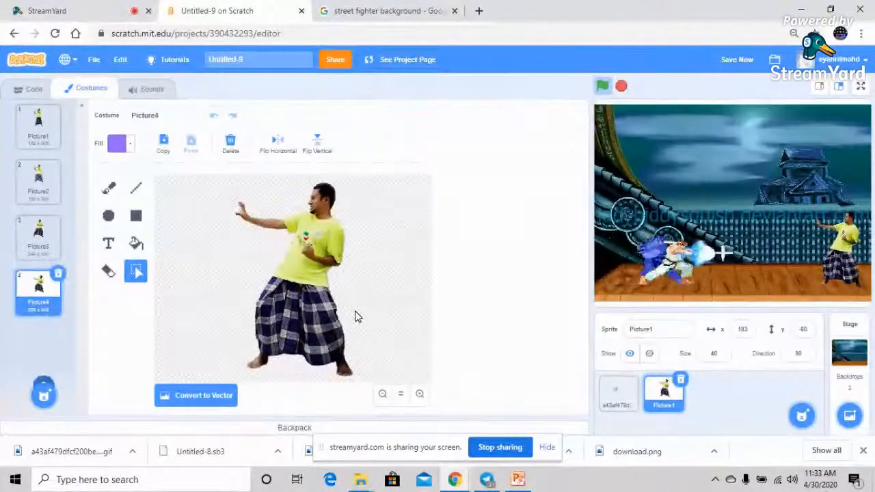
{"action": "mouse_move", "coordinate": [43, 397]}
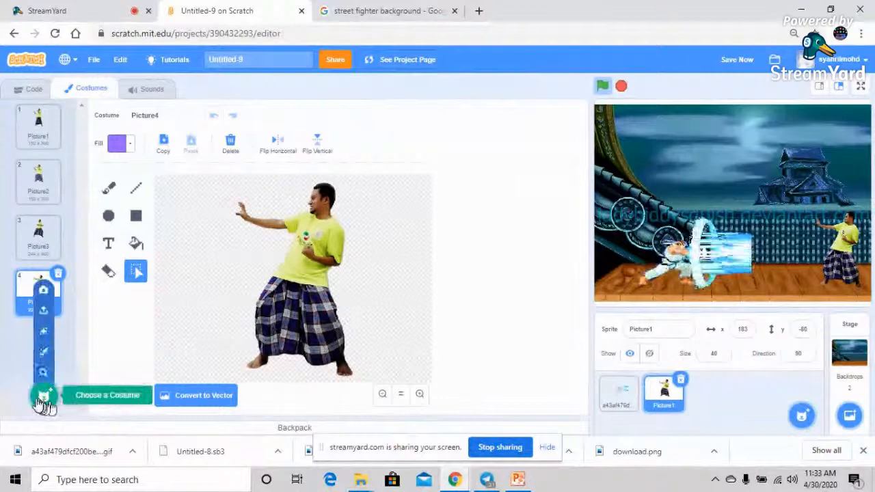
{"action": "left_click", "coordinate": [43, 311]}
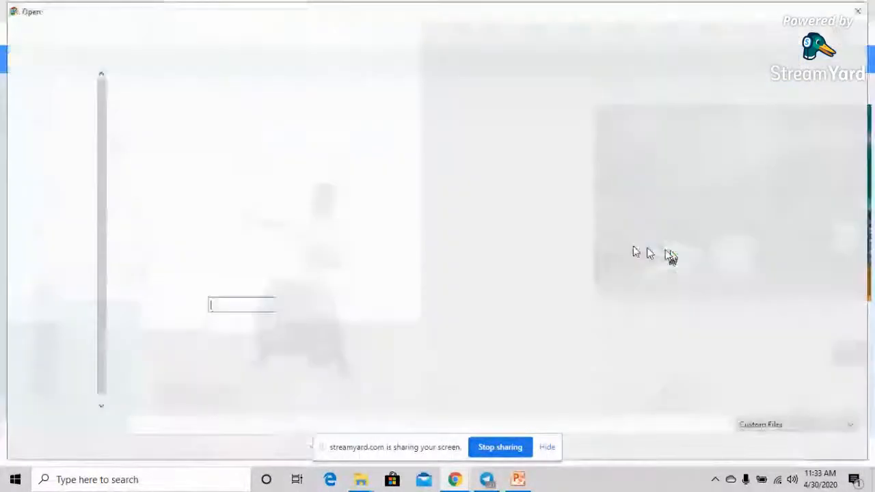
{"action": "double_click", "coordinate": [286, 208]}
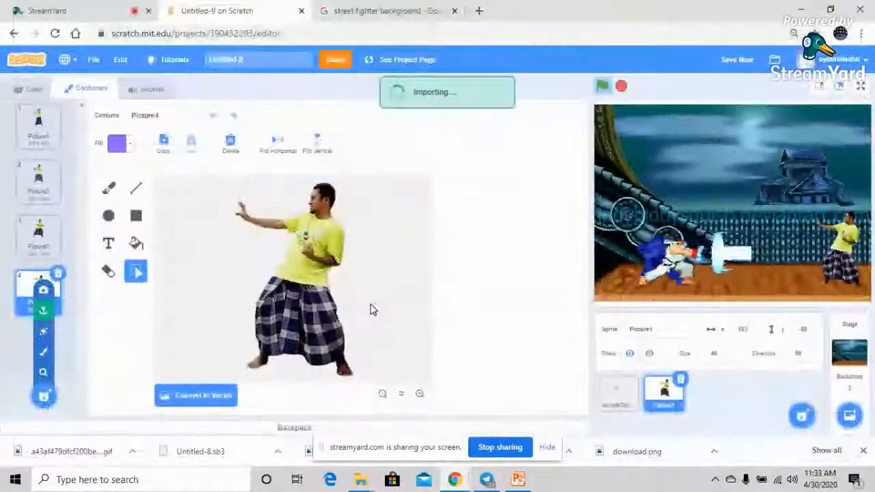
Step: Look through the Picture1 sprite's five costumes to review the order of its poses
{"action": "left_click", "coordinate": [49, 140]}
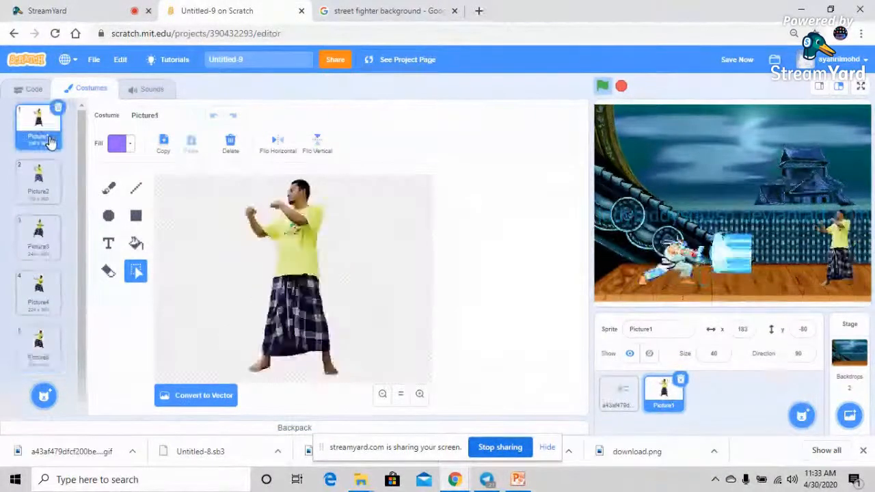
{"action": "left_click", "coordinate": [54, 184]}
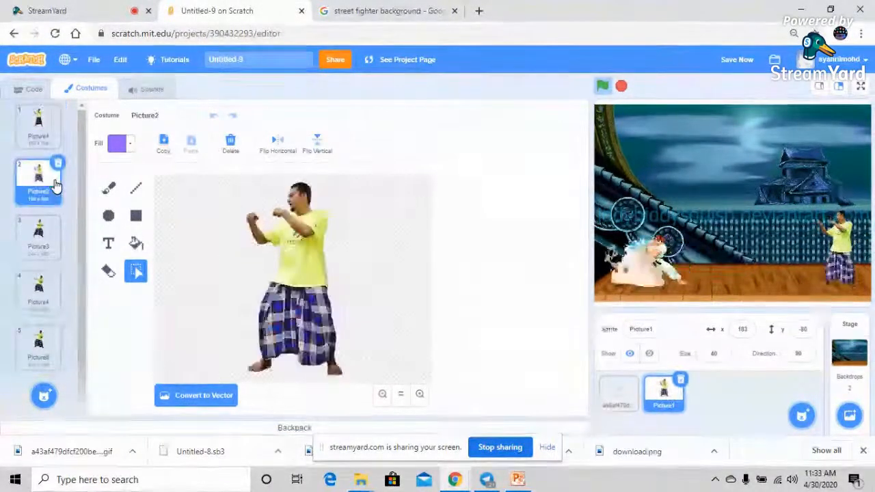
{"action": "left_click", "coordinate": [43, 237]}
{"action": "left_click", "coordinate": [40, 287]}
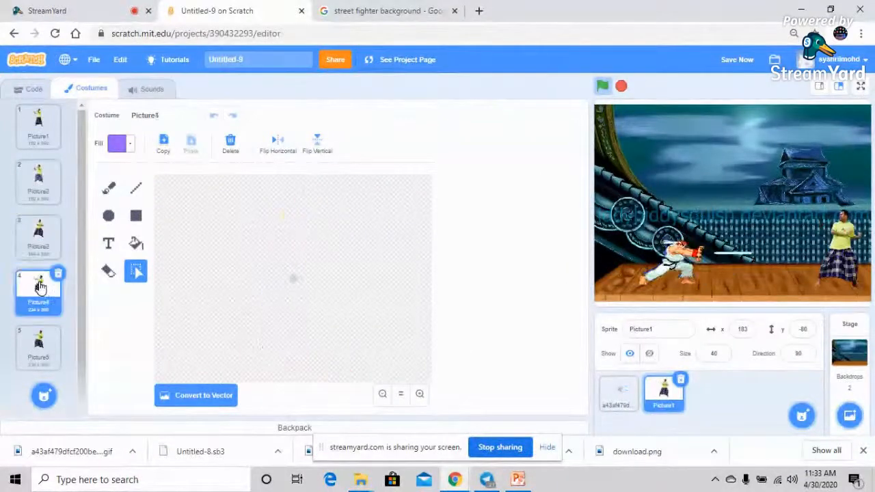
{"action": "left_click", "coordinate": [42, 342]}
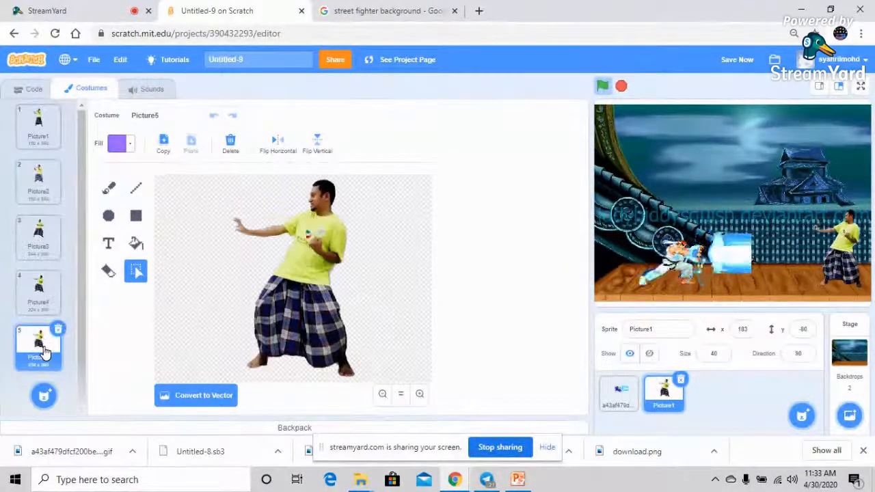
{"action": "left_click", "coordinate": [39, 293]}
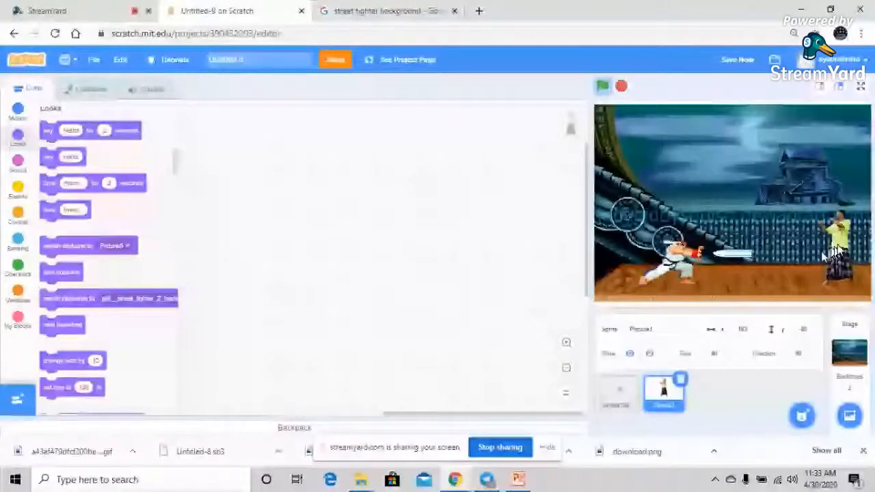
{"action": "left_click", "coordinate": [92, 91]}
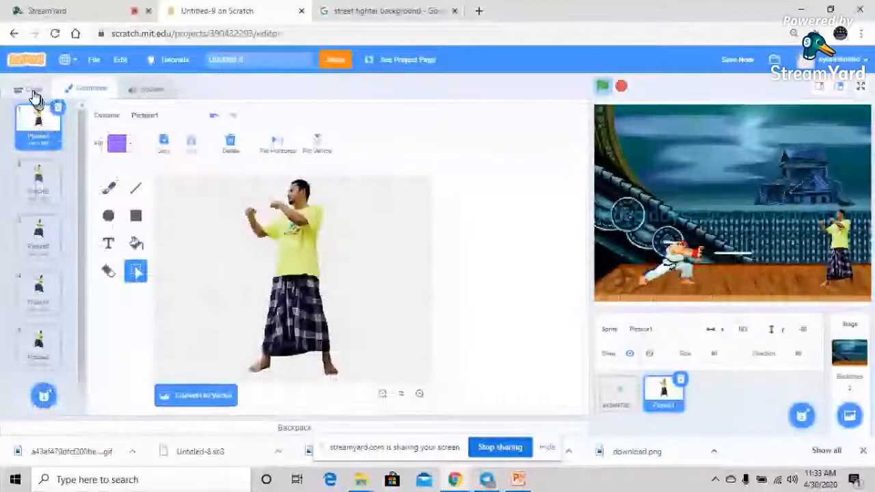
{"action": "left_click", "coordinate": [32, 91]}
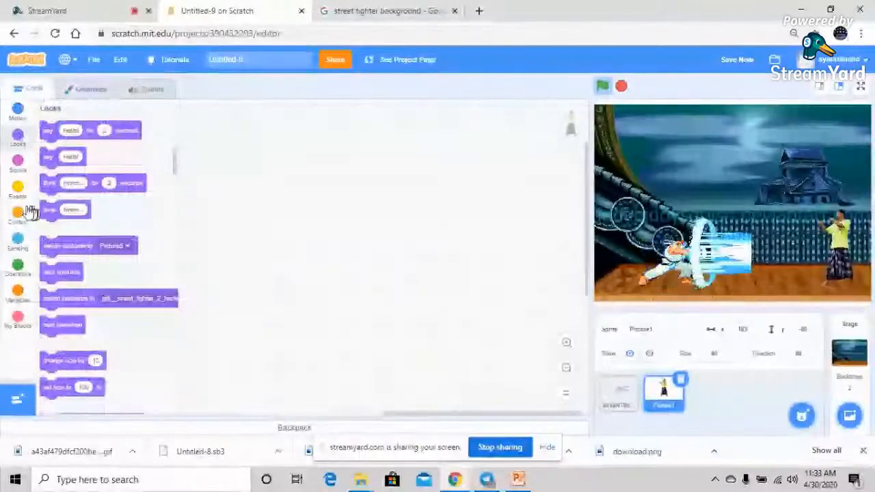
Step: Build a Picture1 sprite script, modelled on Ryu's, that repeats next costume forever when the green flag is clicked
{"action": "left_click", "coordinate": [612, 401]}
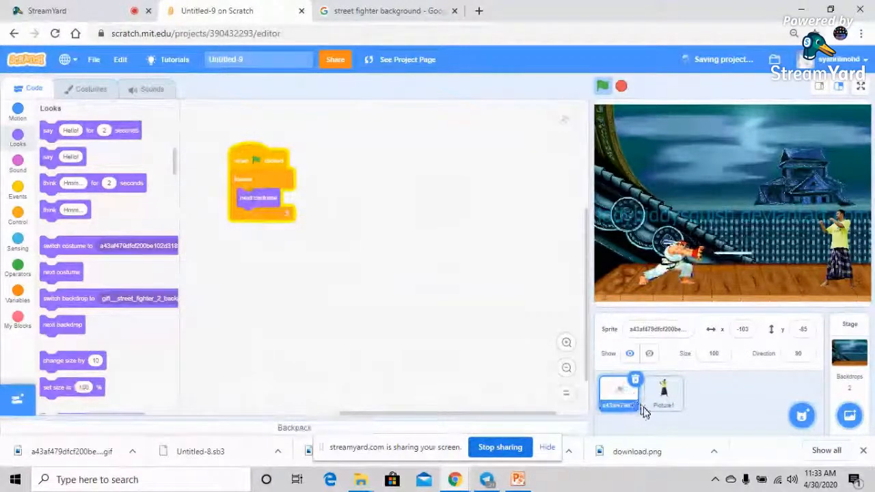
{"action": "left_click", "coordinate": [662, 400]}
{"action": "left_click", "coordinate": [18, 217]}
{"action": "left_click", "coordinate": [17, 191]}
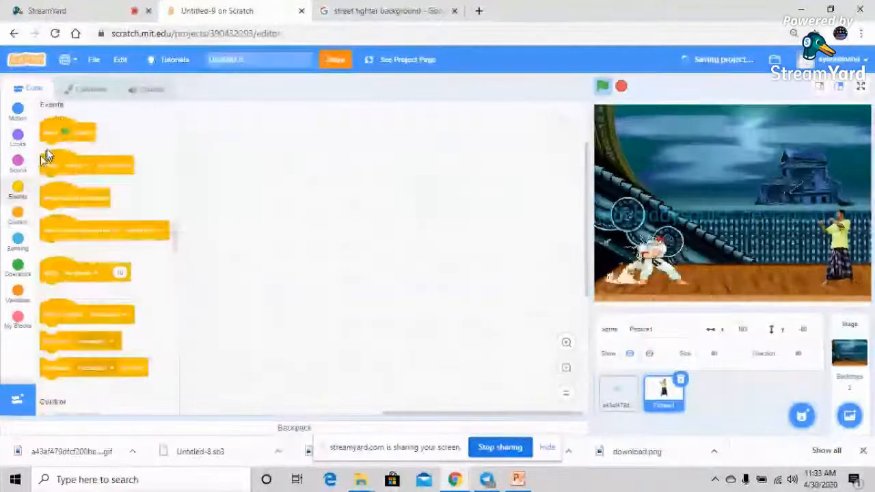
{"action": "left_click_drag", "start_coordinate": [49, 133], "coordinate": [254, 149]}
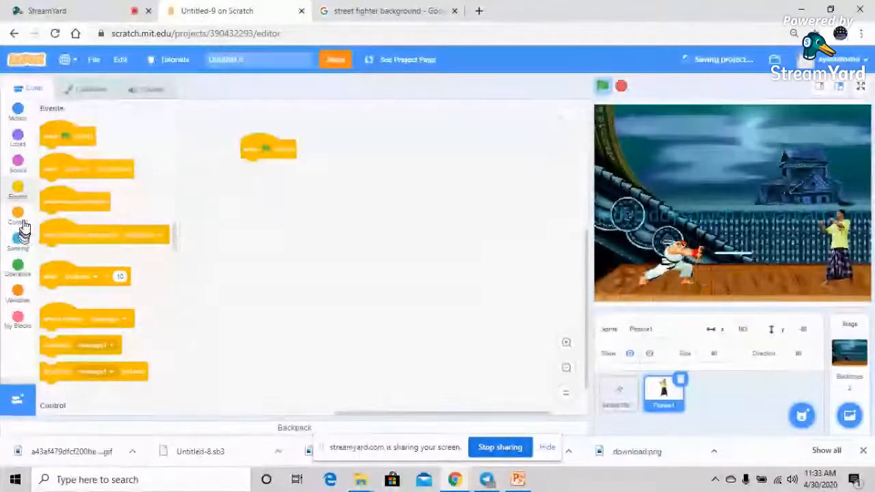
{"action": "left_click", "coordinate": [20, 222]}
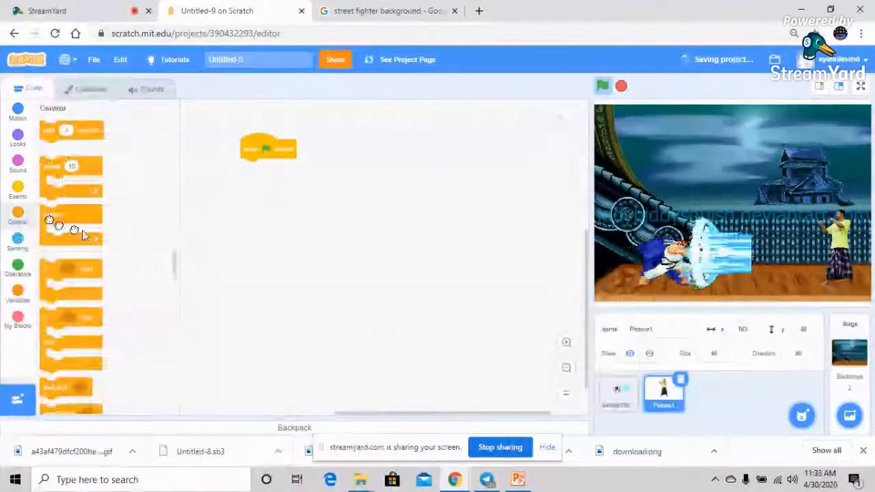
{"action": "left_click_drag", "start_coordinate": [82, 236], "coordinate": [226, 180]}
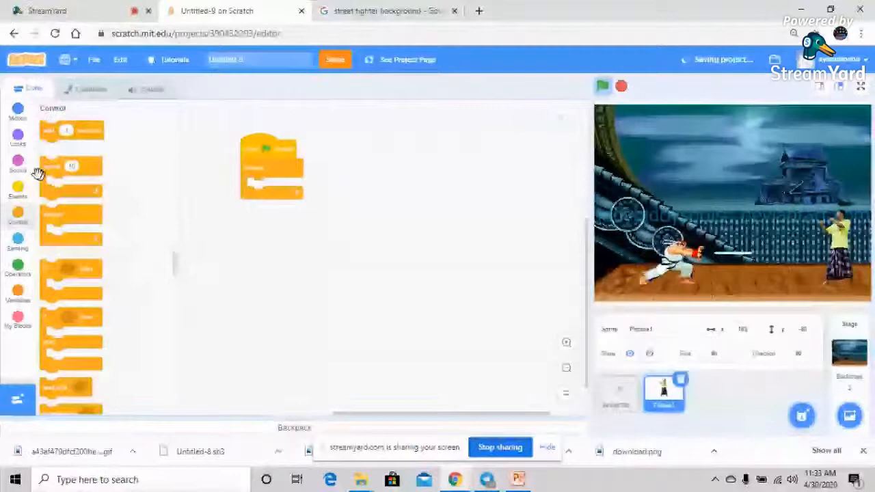
{"action": "left_click", "coordinate": [18, 137]}
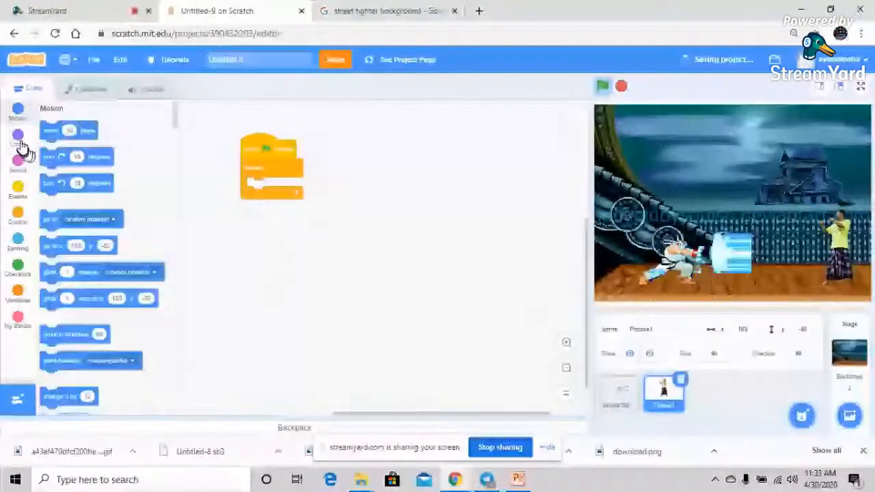
{"action": "left_click_drag", "start_coordinate": [69, 210], "coordinate": [272, 186]}
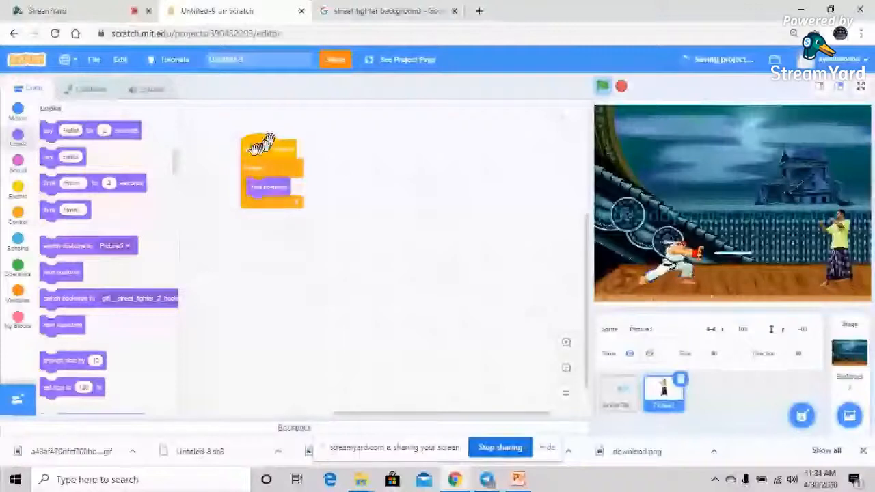
Step: Run the Picture1 script and add a 0.5-second wait after next costume inside the forever loop
{"action": "left_click", "coordinate": [264, 145]}
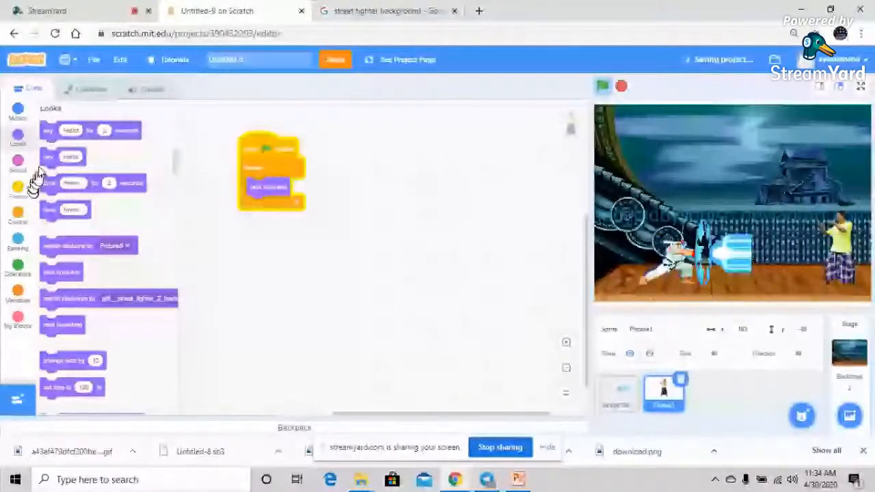
{"action": "left_click", "coordinate": [18, 216]}
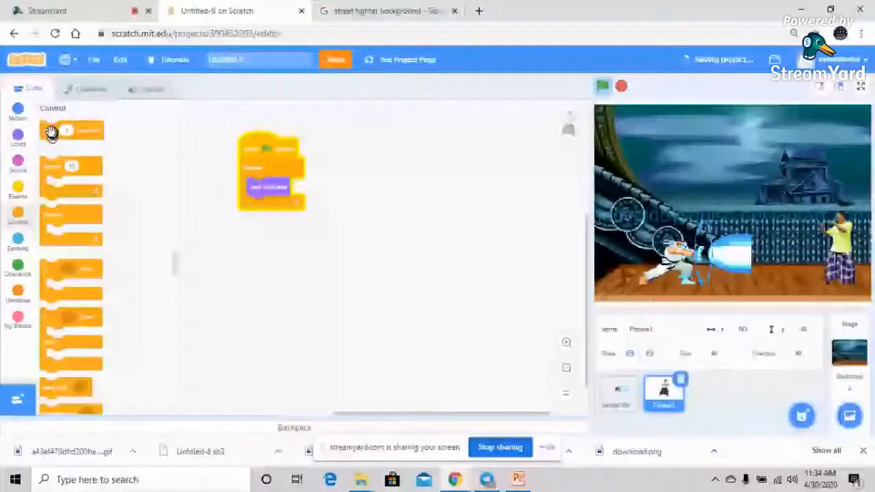
{"action": "left_click_drag", "start_coordinate": [52, 132], "coordinate": [271, 215]}
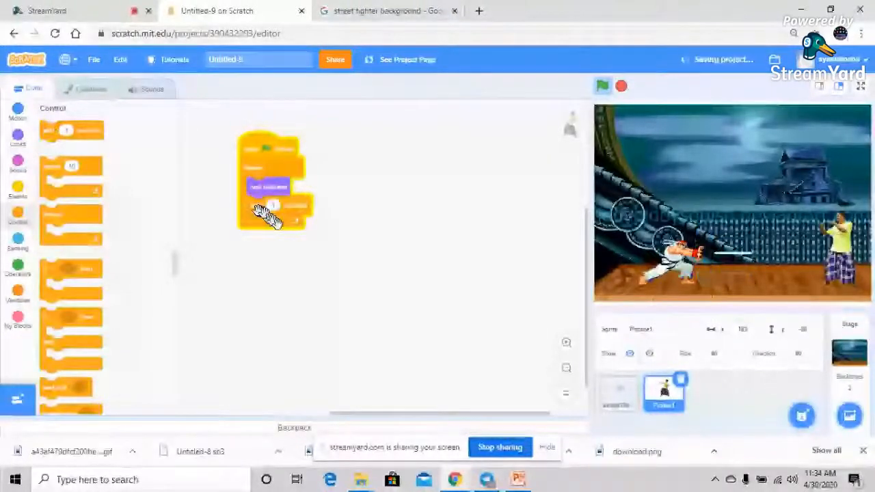
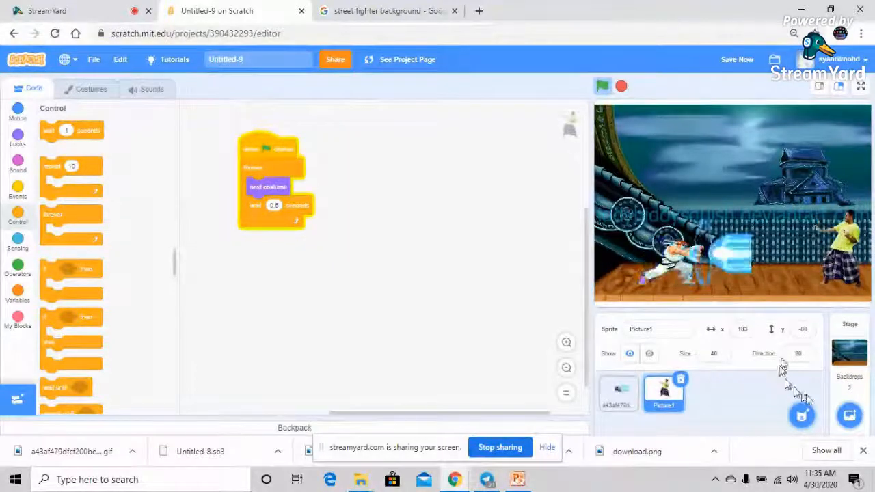
Step: Upload the api fireball picture from the practice folder as a new sprite
{"action": "mouse_move", "coordinate": [801, 411]}
{"action": "left_click", "coordinate": [801, 334]}
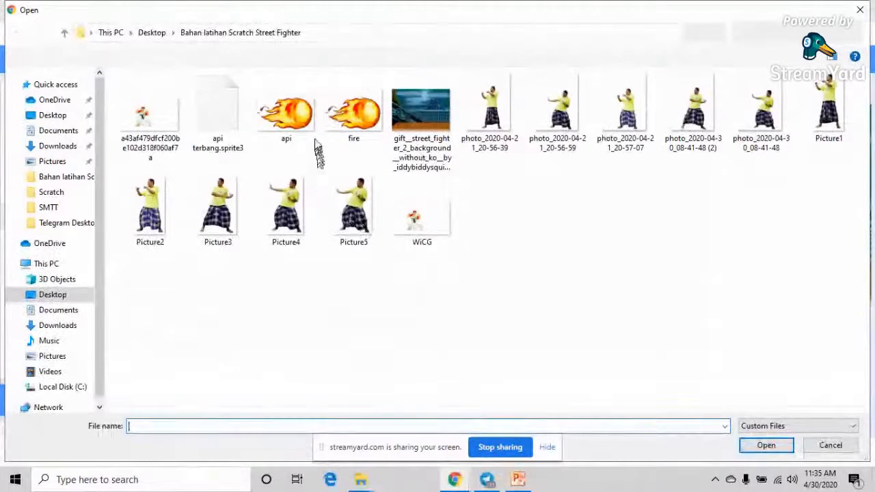
{"action": "left_click", "coordinate": [303, 116]}
{"action": "double_click", "coordinate": [303, 116]}
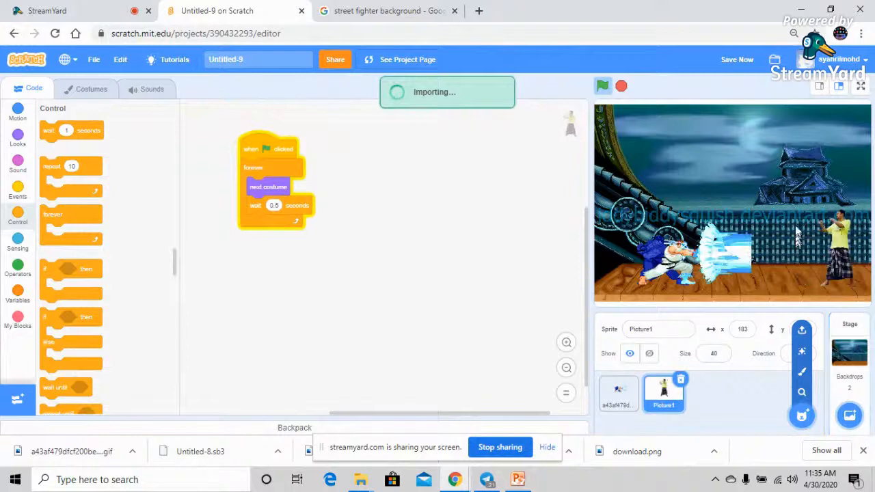
Step: Reduce the api fireball sprite's size to 40 and place it between the two fighters at about x 47, y -81
{"action": "left_click_drag", "start_coordinate": [810, 212], "coordinate": [773, 237]}
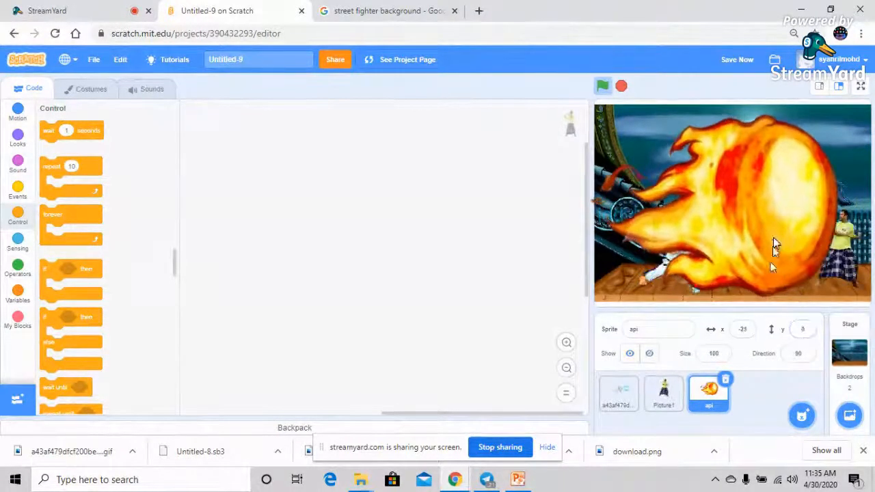
{"action": "left_click", "coordinate": [711, 354]}
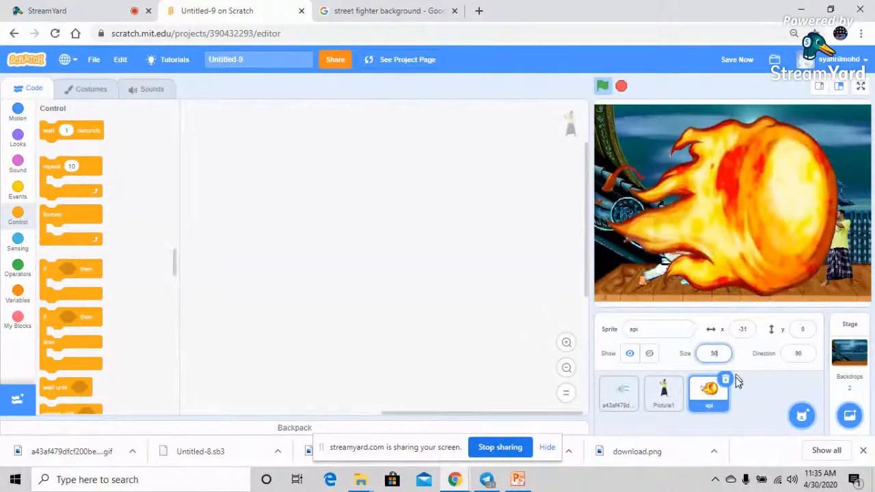
{"action": "type", "text": "50"}
{"action": "key", "text": "Return"}
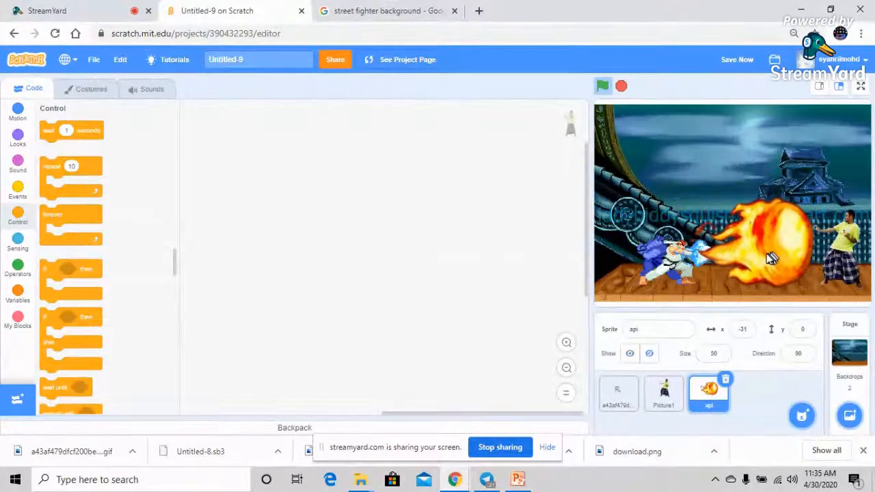
{"action": "left_click", "coordinate": [713, 353]}
{"action": "type", "text": "40"}
{"action": "key", "text": "Return"}
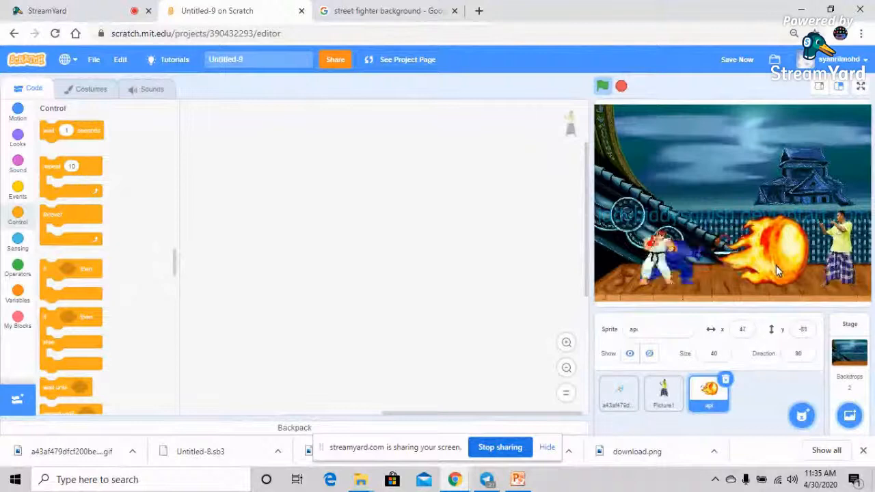
Step: Flip the fireball costume horizontally to face Ryu, and space Ryu and the fireball apart with the fireball at about x 83, y -86
{"action": "left_click", "coordinate": [93, 93]}
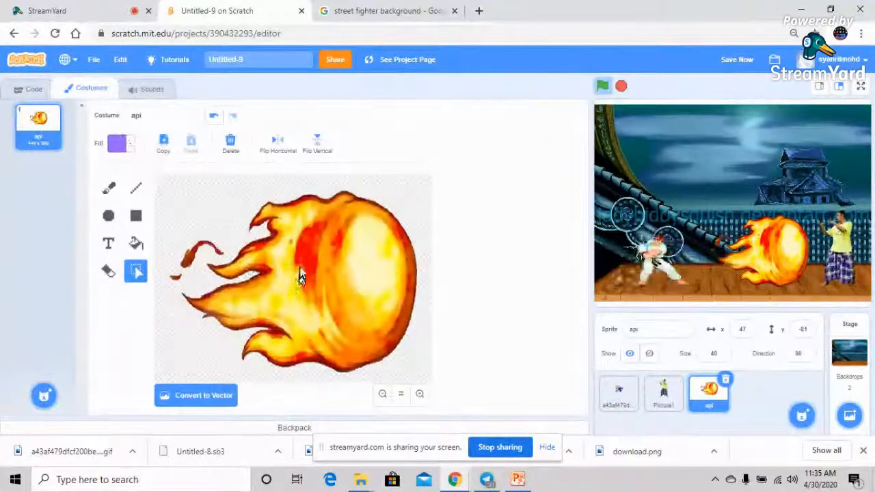
{"action": "left_click", "coordinate": [277, 147]}
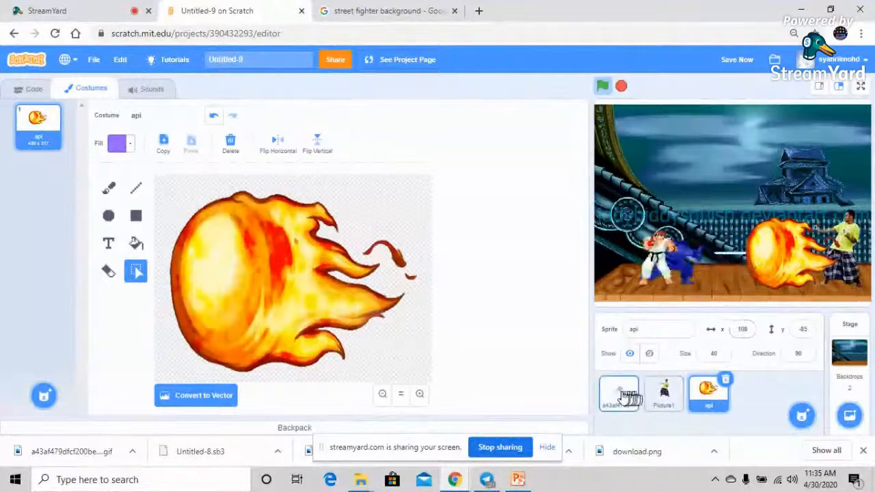
{"action": "left_click", "coordinate": [667, 272]}
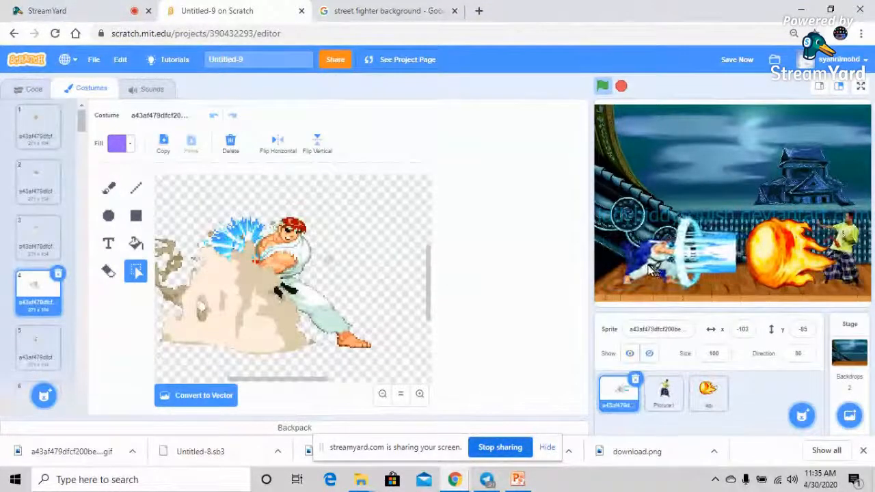
{"action": "left_click", "coordinate": [761, 258]}
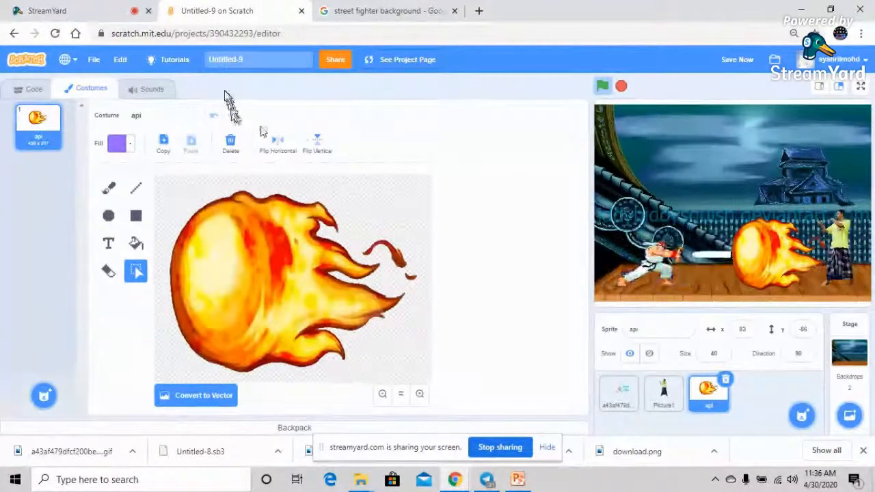
Step: Examine the Picture1 sprite's script and its costumes to see which poses should go with the fireball
{"action": "left_click", "coordinate": [665, 394]}
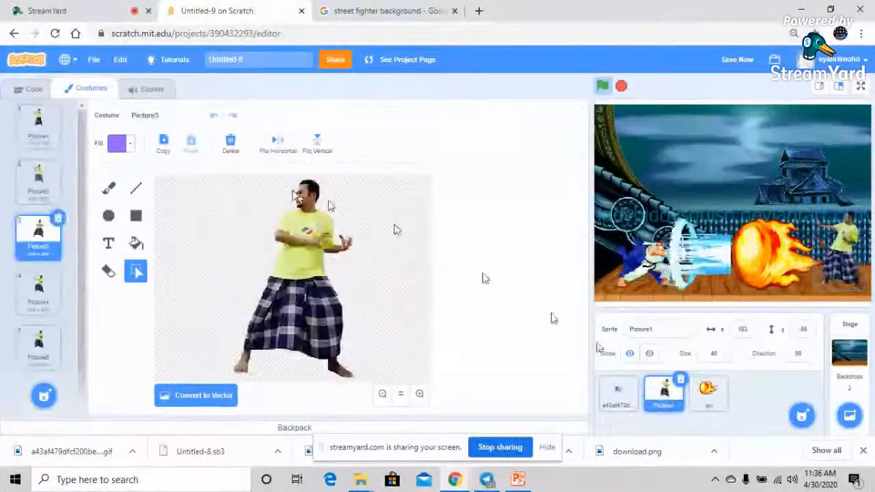
{"action": "left_click", "coordinate": [26, 89]}
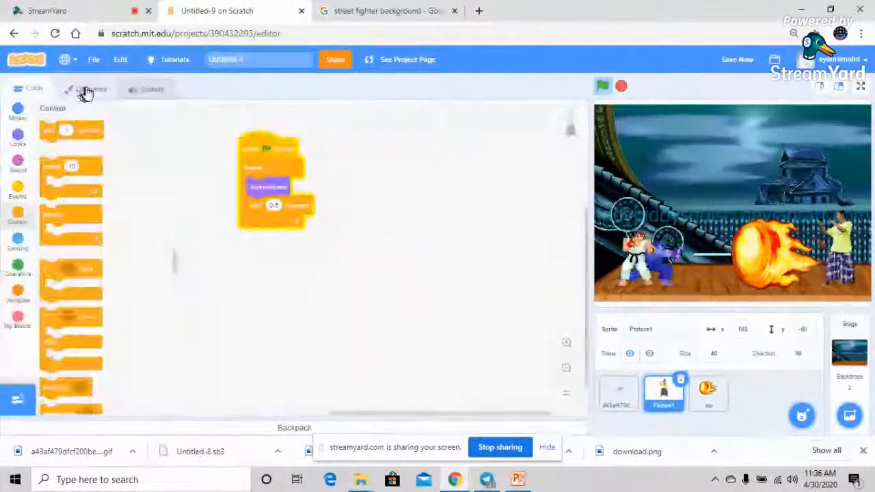
{"action": "left_click", "coordinate": [84, 91]}
{"action": "left_click", "coordinate": [39, 289]}
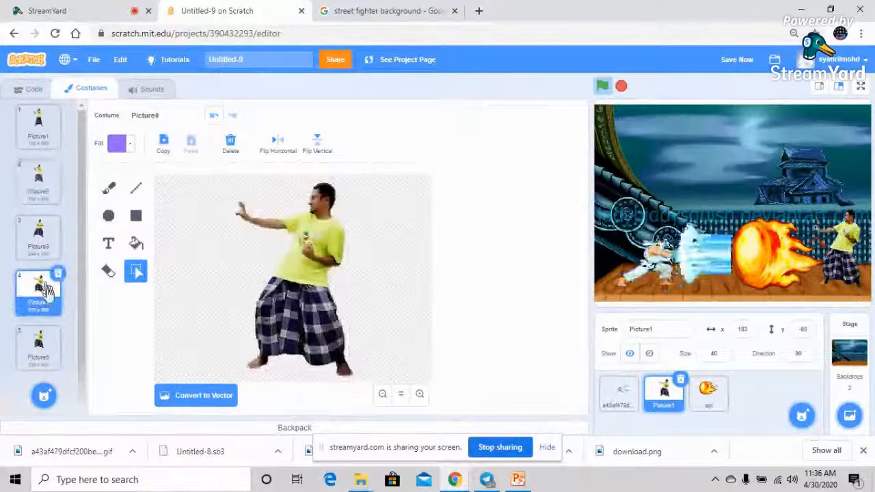
{"action": "left_click", "coordinate": [47, 354]}
{"action": "left_click", "coordinate": [43, 133]}
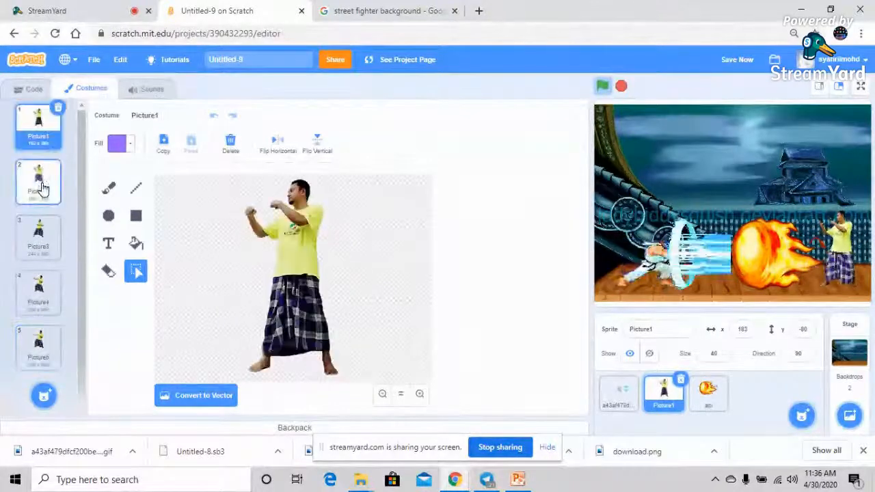
{"action": "left_click", "coordinate": [43, 188]}
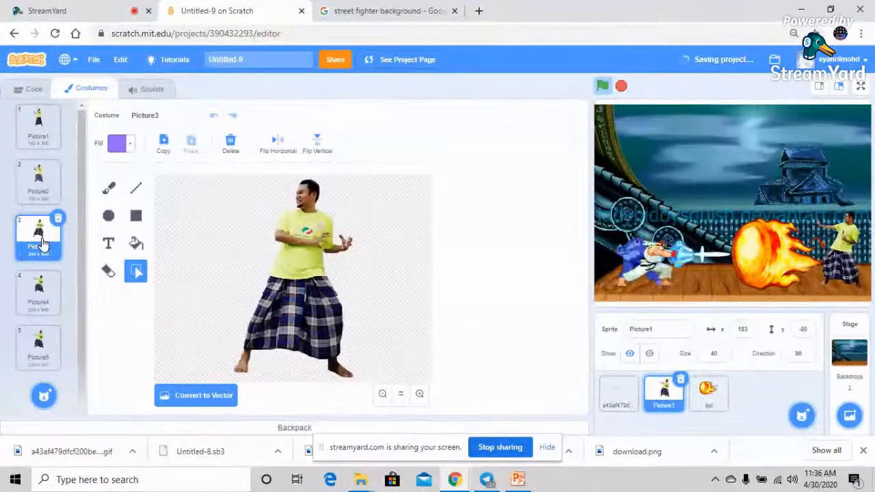
{"action": "left_click", "coordinate": [46, 292]}
{"action": "left_click", "coordinate": [40, 345]}
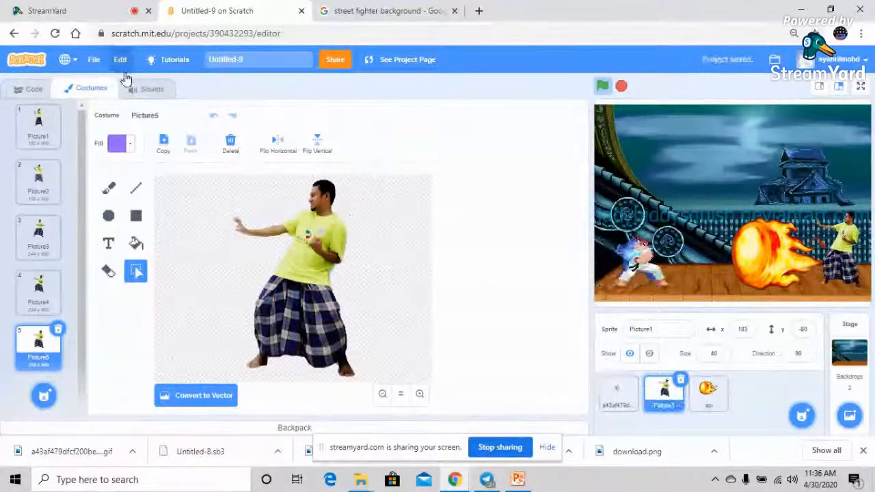
{"action": "left_click", "coordinate": [34, 90]}
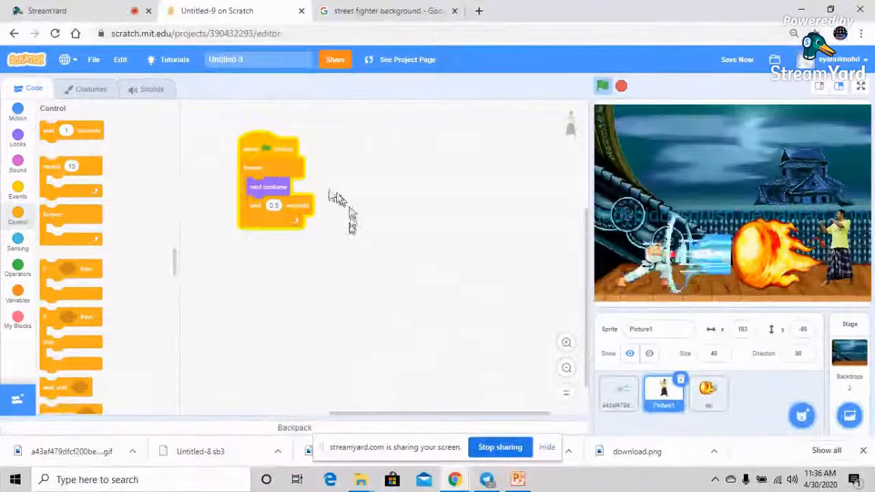
Step: Take the next costume and wait blocks out of the Picture1 sprite's forever loop and delete the next costume block
{"action": "left_click_drag", "start_coordinate": [264, 186], "coordinate": [390, 207]}
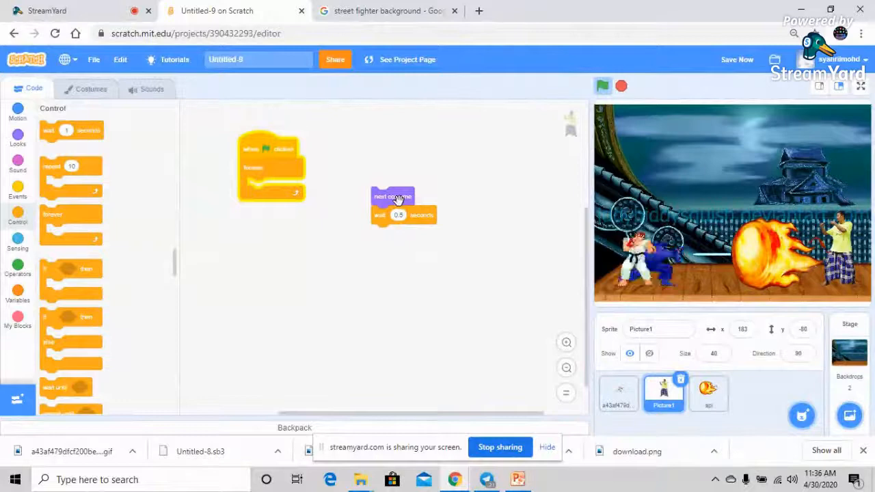
{"action": "left_click", "coordinate": [100, 96]}
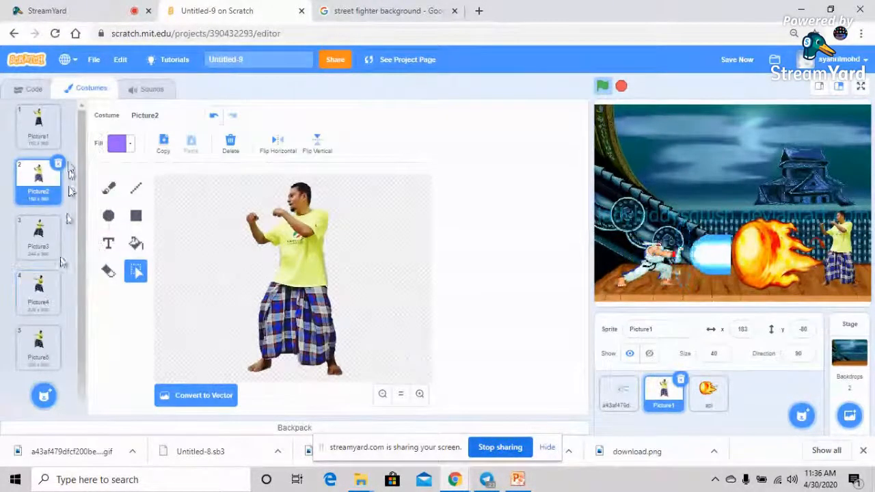
{"action": "left_click", "coordinate": [32, 92]}
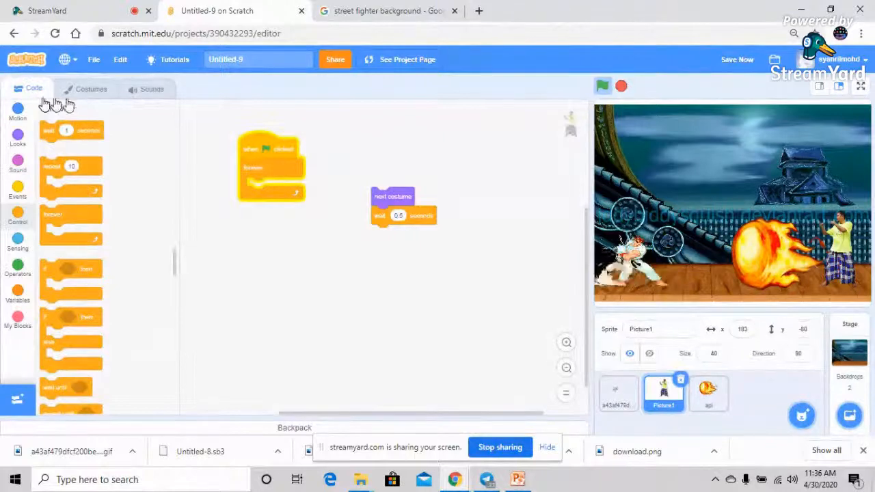
{"action": "left_click_drag", "start_coordinate": [400, 201], "coordinate": [130, 225]}
Step: Add a loose switch costume to block to the Picture1 sprite's script area, above the loose wait block
{"action": "left_click", "coordinate": [20, 147]}
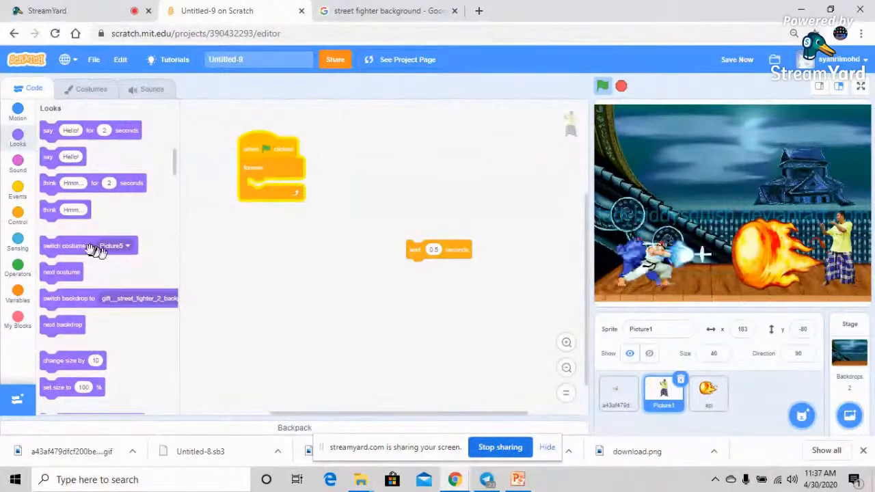
{"action": "left_click_drag", "start_coordinate": [183, 253], "coordinate": [409, 176]}
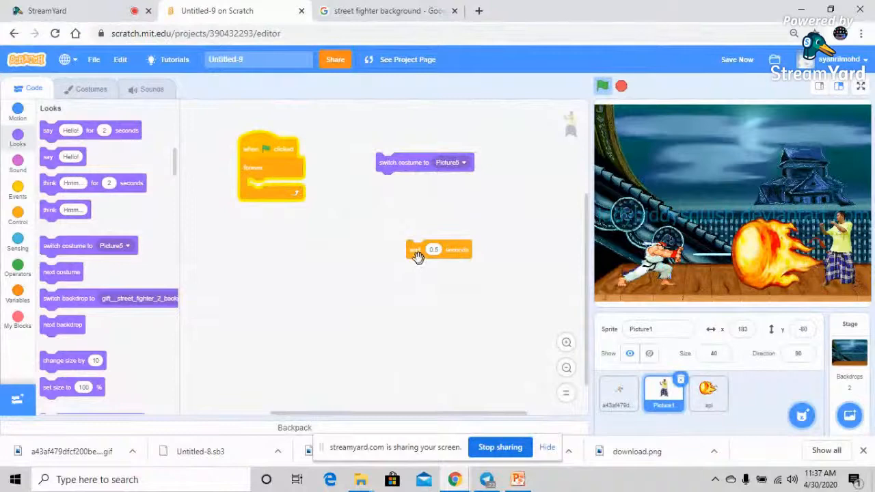
{"action": "left_click_drag", "start_coordinate": [418, 265], "coordinate": [418, 271]}
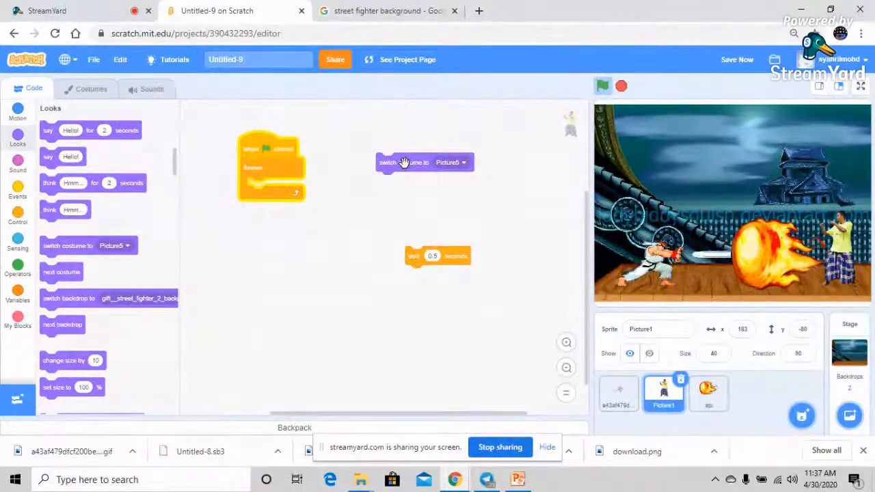
{"action": "left_click", "coordinate": [91, 94]}
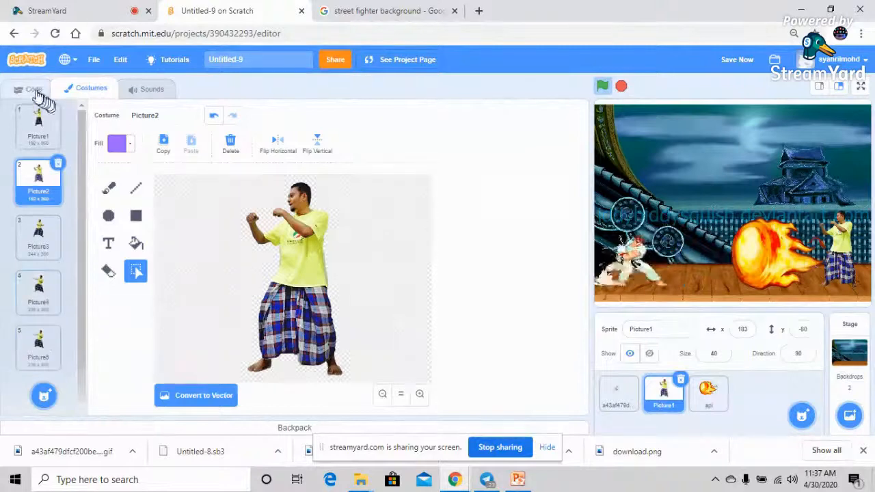
{"action": "left_click", "coordinate": [38, 93]}
{"action": "right_click", "coordinate": [410, 160]}
{"action": "left_click", "coordinate": [437, 173]}
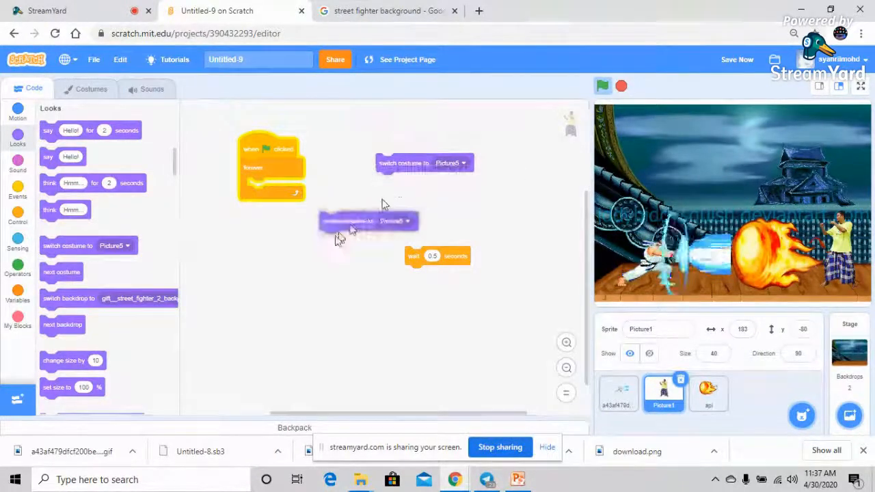
{"action": "left_click", "coordinate": [68, 258]}
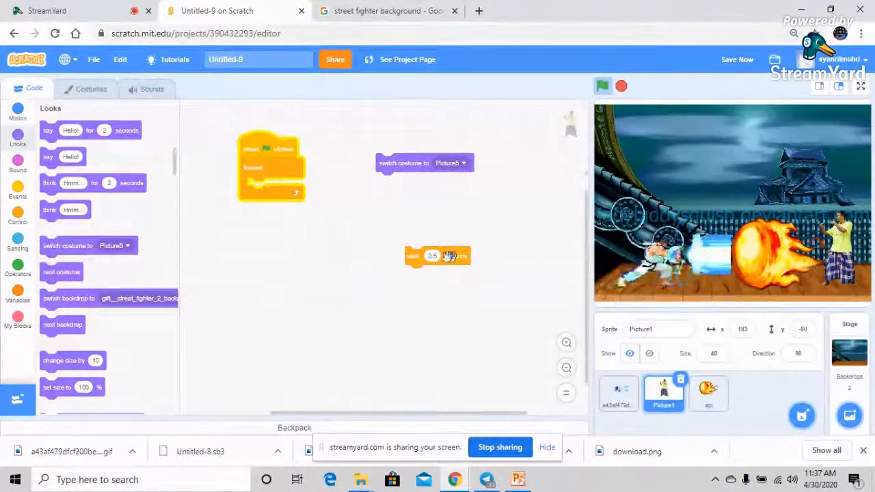
Step: Attach the 0.5-second wait beneath the switch costume block and duplicate the pair four times around the script area
{"action": "left_click_drag", "start_coordinate": [417, 258], "coordinate": [404, 179]}
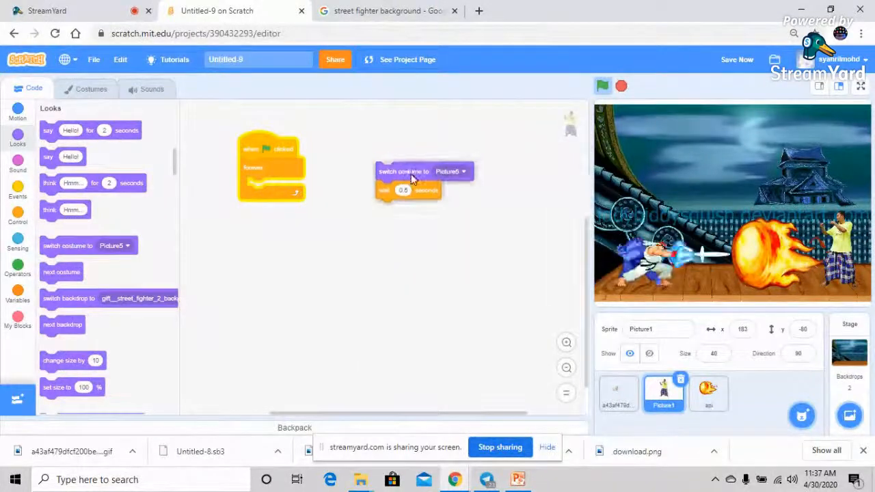
{"action": "right_click", "coordinate": [413, 177]}
{"action": "left_click", "coordinate": [424, 184]}
{"action": "left_click", "coordinate": [407, 271]}
{"action": "right_click", "coordinate": [408, 271]}
{"action": "left_click", "coordinate": [419, 280]}
{"action": "left_click", "coordinate": [294, 353]}
{"action": "right_click", "coordinate": [292, 350]}
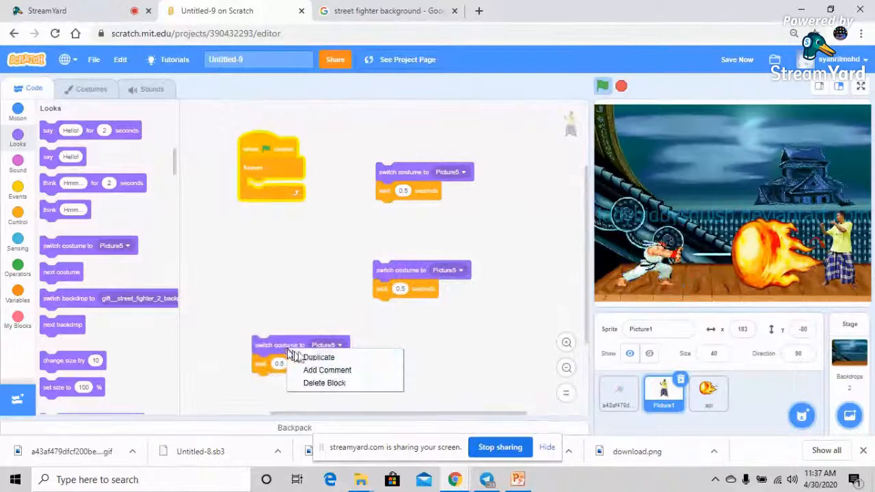
{"action": "left_click", "coordinate": [320, 357]}
{"action": "left_click", "coordinate": [484, 353]}
{"action": "right_click", "coordinate": [496, 350]}
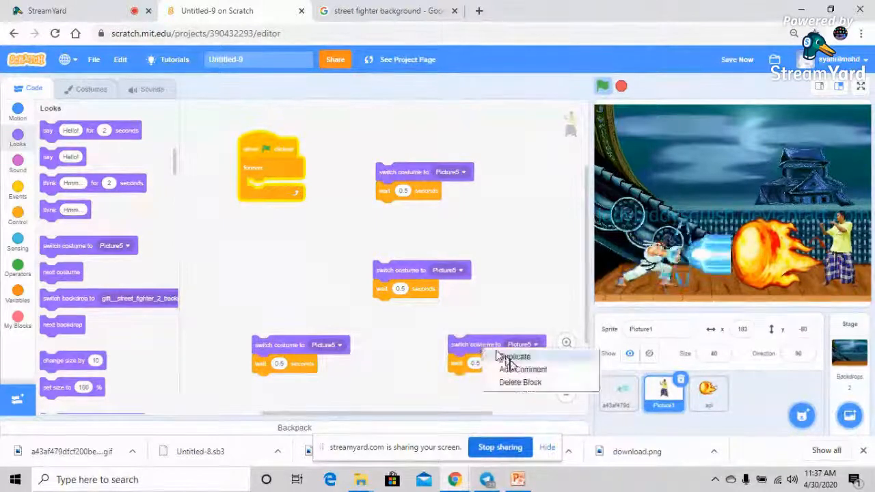
{"action": "left_click", "coordinate": [510, 356]}
{"action": "left_click", "coordinate": [267, 264]}
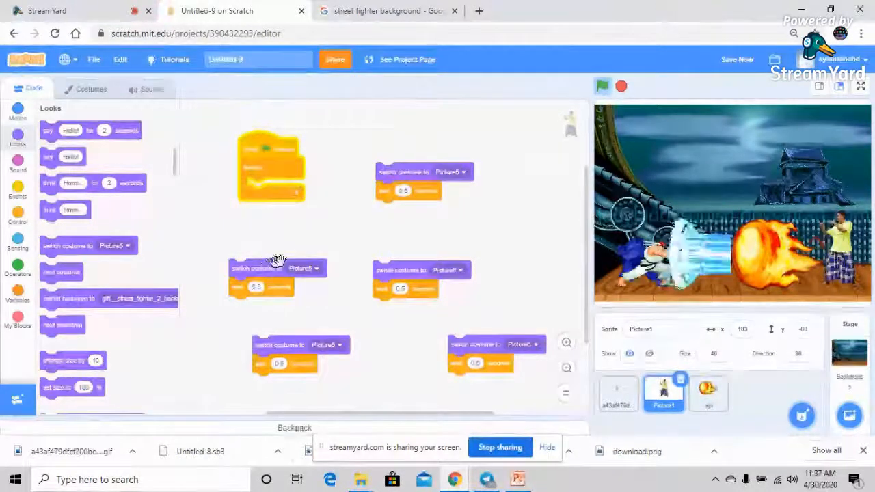
Step: Set one switch costume block to Picture1 and place it with its wait inside the forever loop
{"action": "left_click", "coordinate": [465, 173]}
{"action": "left_click", "coordinate": [461, 200]}
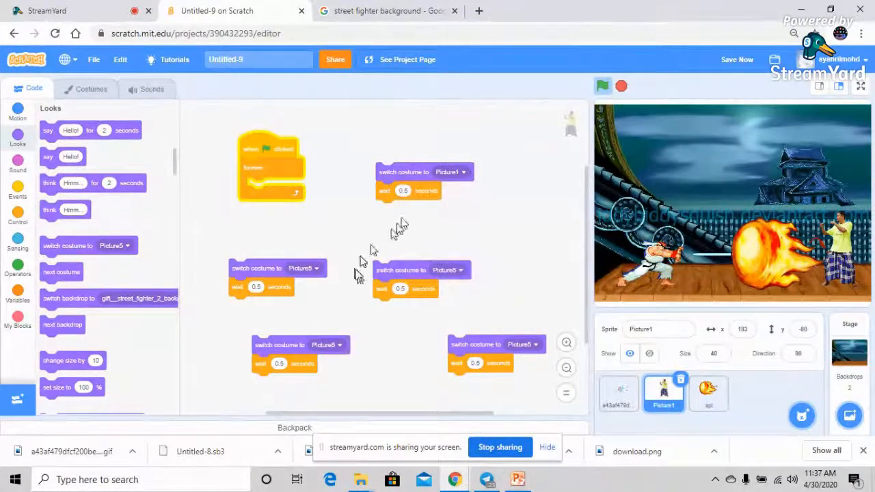
{"action": "left_click_drag", "start_coordinate": [402, 172], "coordinate": [253, 137]}
Step: Set a second switch costume block to Picture2 and add it with its wait below the Picture1 pair in the loop
{"action": "left_click_drag", "start_coordinate": [263, 269], "coordinate": [422, 151]}
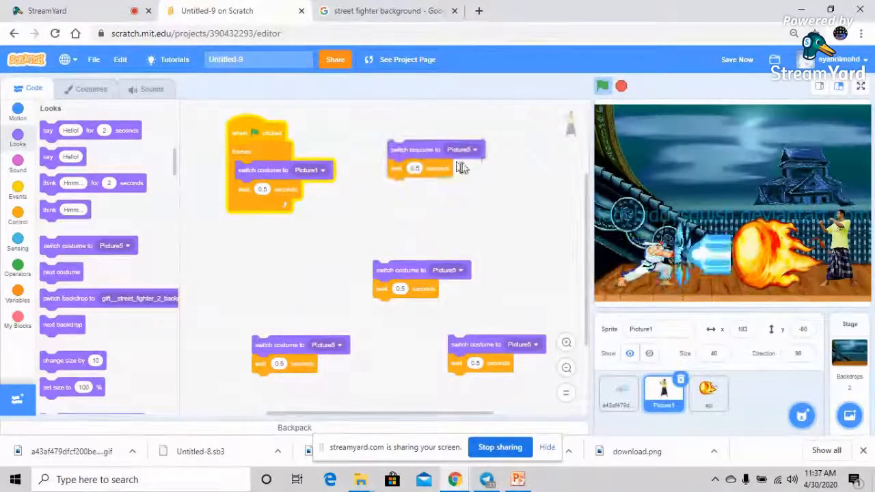
{"action": "left_click", "coordinate": [472, 149]}
{"action": "left_click", "coordinate": [445, 197]}
{"action": "left_click_drag", "start_coordinate": [411, 150], "coordinate": [257, 210]}
{"action": "mouse_move", "coordinate": [263, 152]}
{"action": "left_mouse_down"}
{"action": "mouse_move", "coordinate": [256, 137]}
{"action": "mouse_move", "coordinate": [249, 142]}
{"action": "left_mouse_up"}
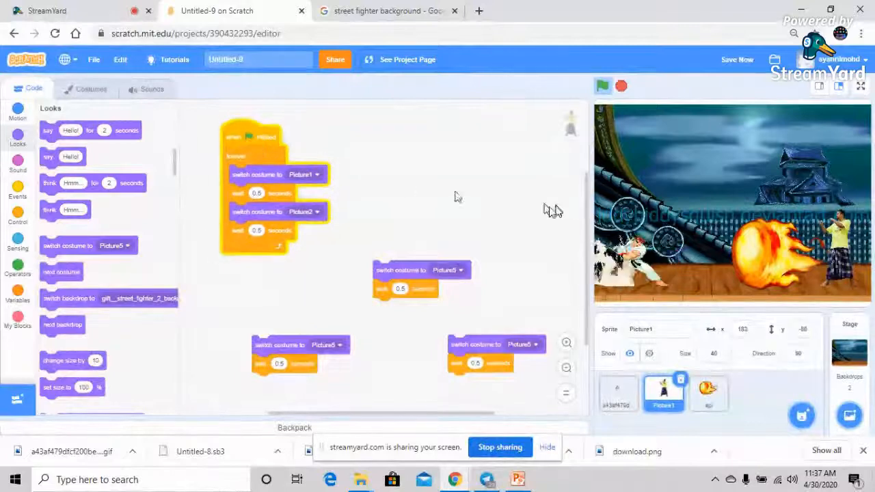
Step: Add a switch to Picture3 with its wait at the end of the loop, and set another loose pair to Picture4
{"action": "left_click", "coordinate": [461, 271]}
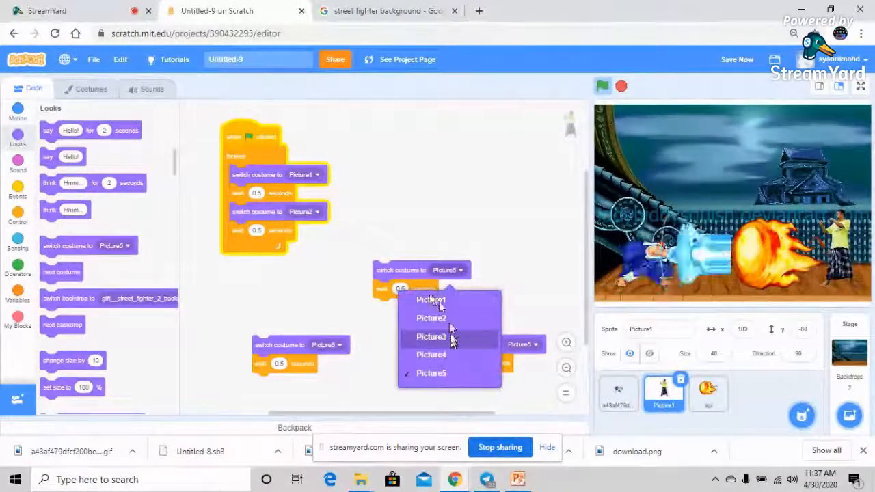
{"action": "left_click", "coordinate": [451, 337]}
{"action": "left_click_drag", "start_coordinate": [402, 272], "coordinate": [280, 259]}
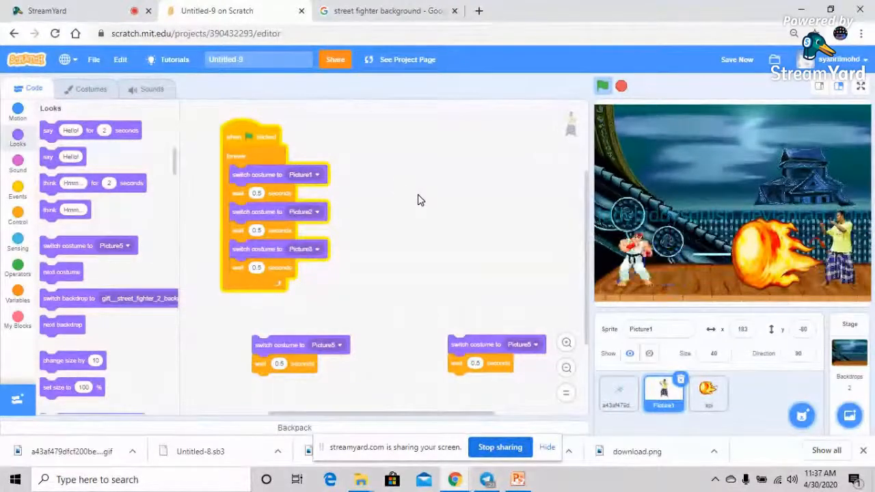
{"action": "left_click", "coordinate": [341, 347]}
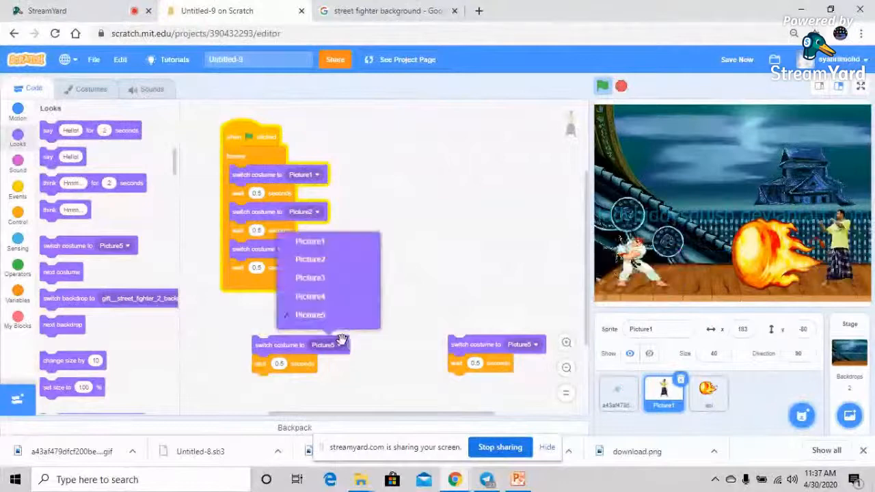
{"action": "left_click", "coordinate": [338, 298]}
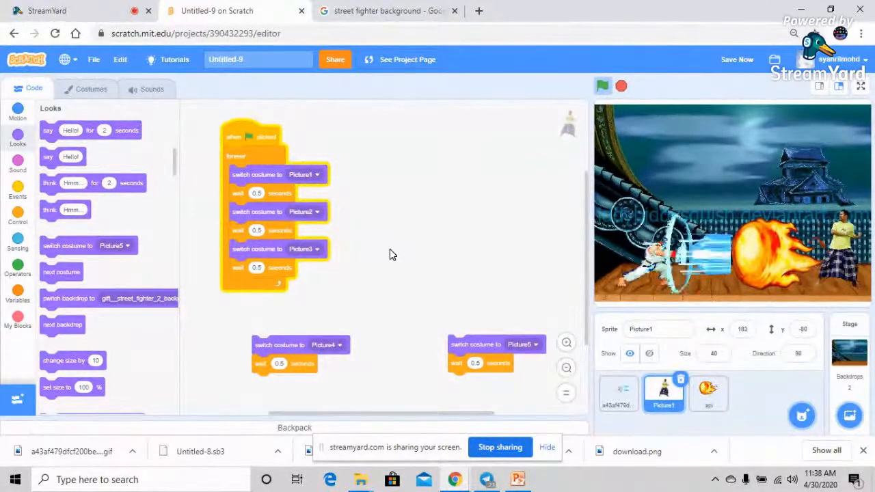
Step: Give the api fireball sprite a script that hides it when the green flag is clicked
{"action": "left_click", "coordinate": [709, 396]}
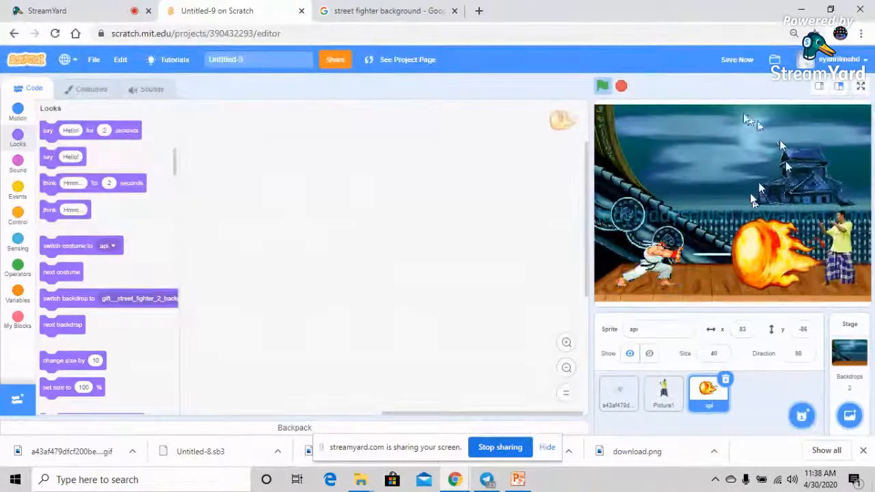
{"action": "left_click", "coordinate": [17, 191]}
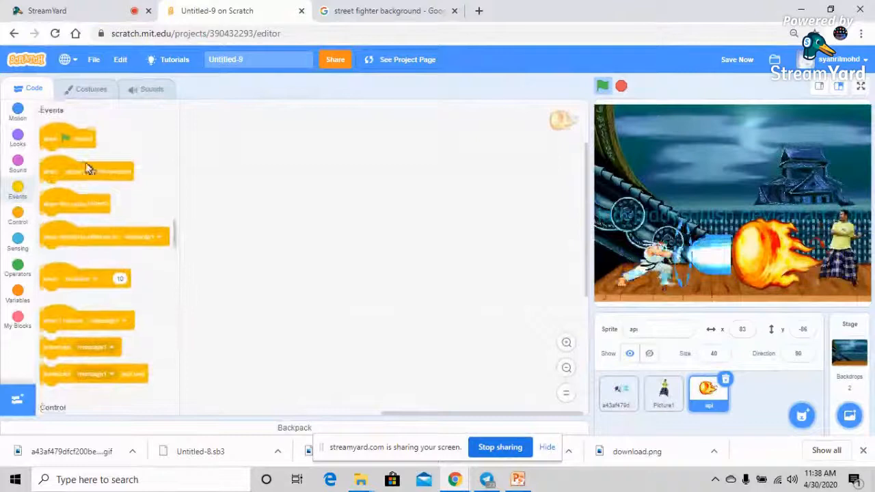
{"action": "left_click_drag", "start_coordinate": [65, 137], "coordinate": [261, 141]}
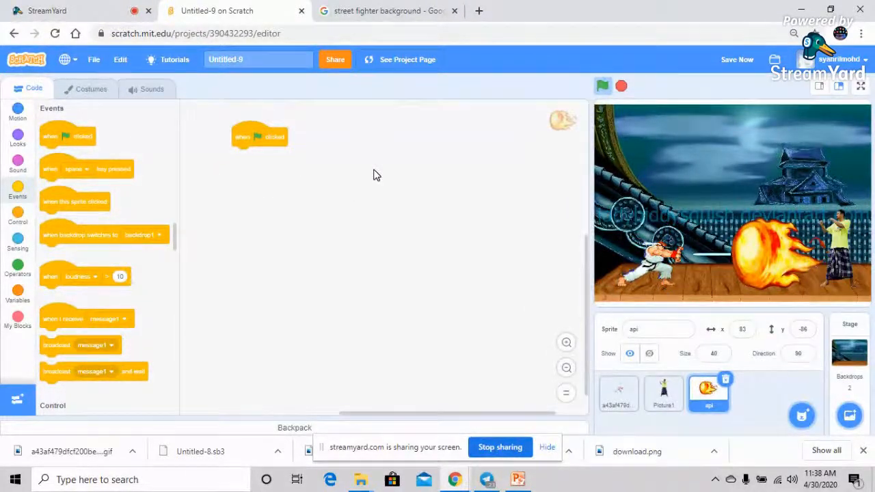
{"action": "left_click", "coordinate": [18, 139]}
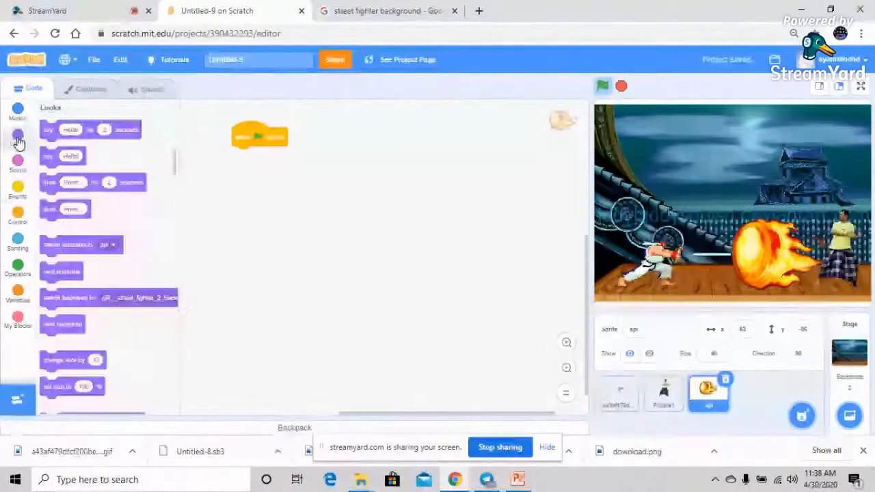
{"action": "scroll", "coordinate": [101, 229], "scroll_direction": "down", "scroll_amount": 5}
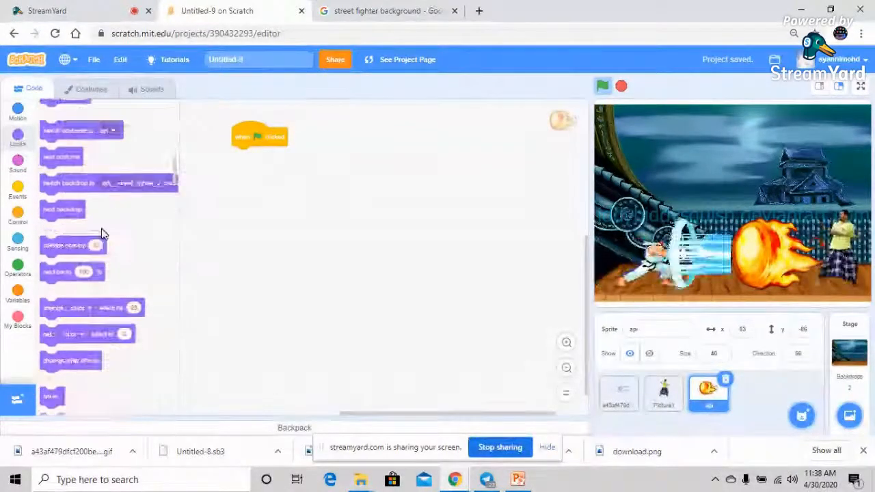
{"action": "left_click_drag", "start_coordinate": [54, 307], "coordinate": [254, 158]}
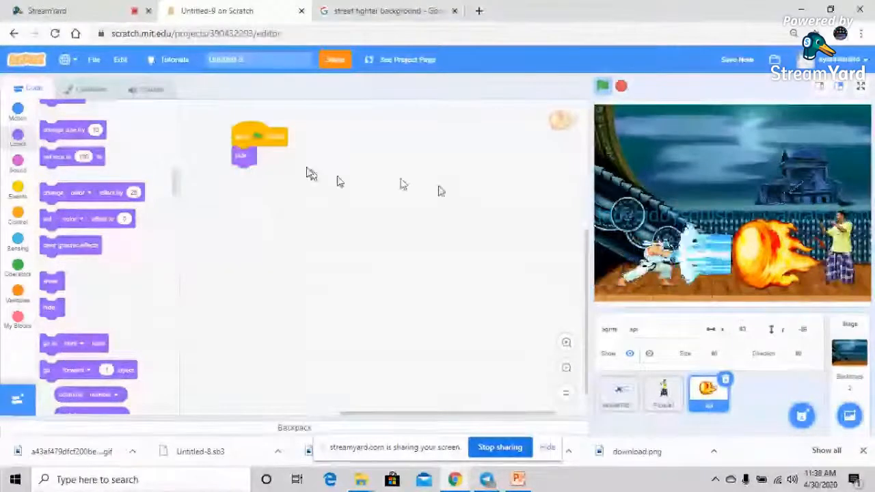
Step: Test the fireball's hide script by running it, showing the sprite again and running the script once more
{"action": "left_click", "coordinate": [242, 134]}
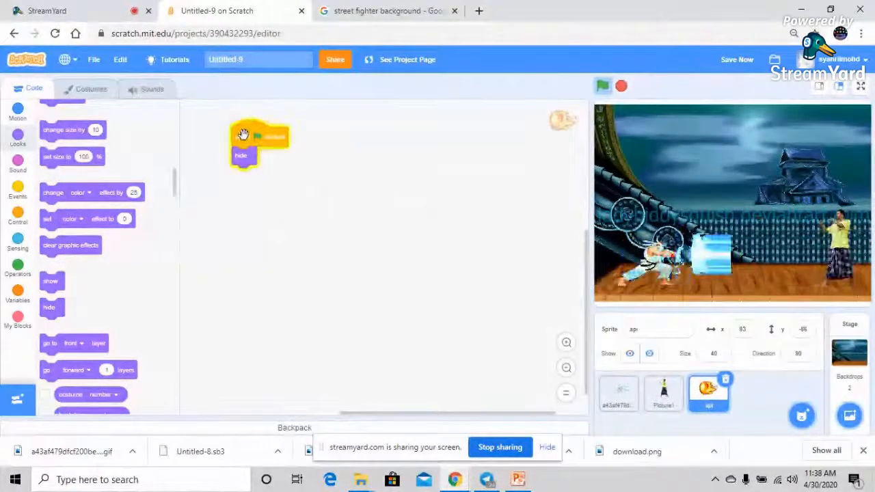
{"action": "left_click", "coordinate": [630, 354]}
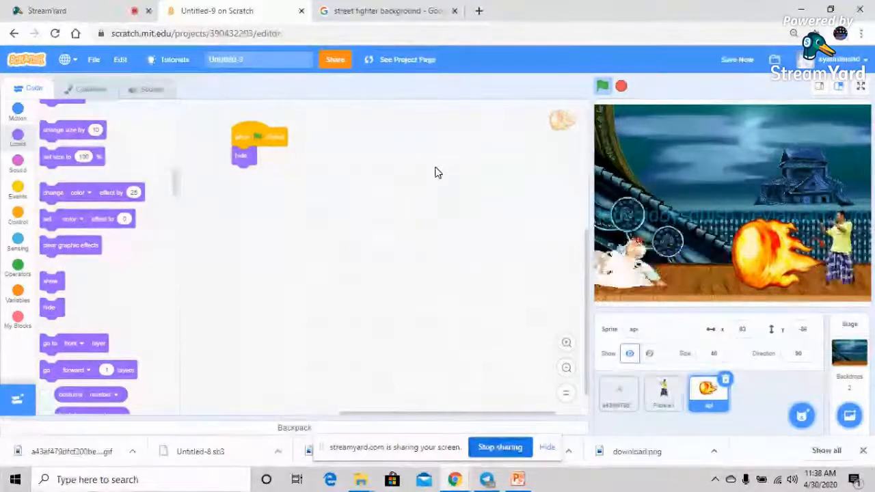
{"action": "left_click", "coordinate": [274, 135]}
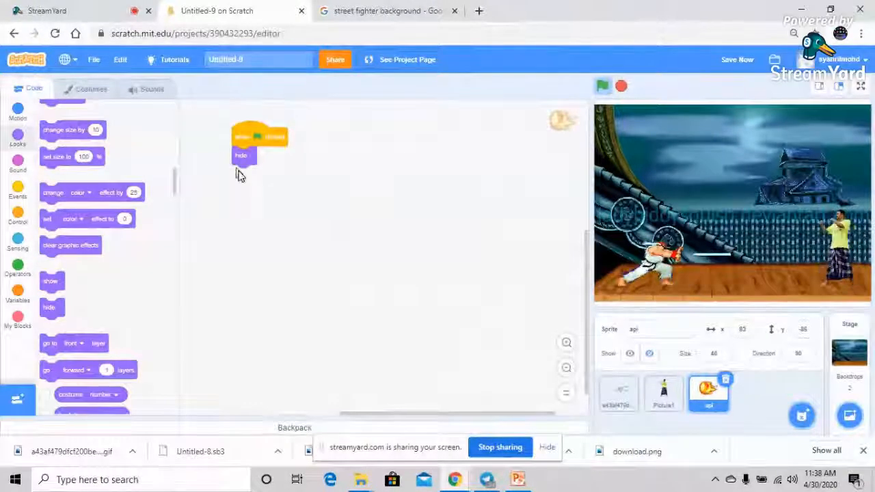
Step: Arrange the Picture1 sprite's loose Picture4 and Picture5 costume pairs one above the other beside the forever loop
{"action": "left_click", "coordinate": [669, 396]}
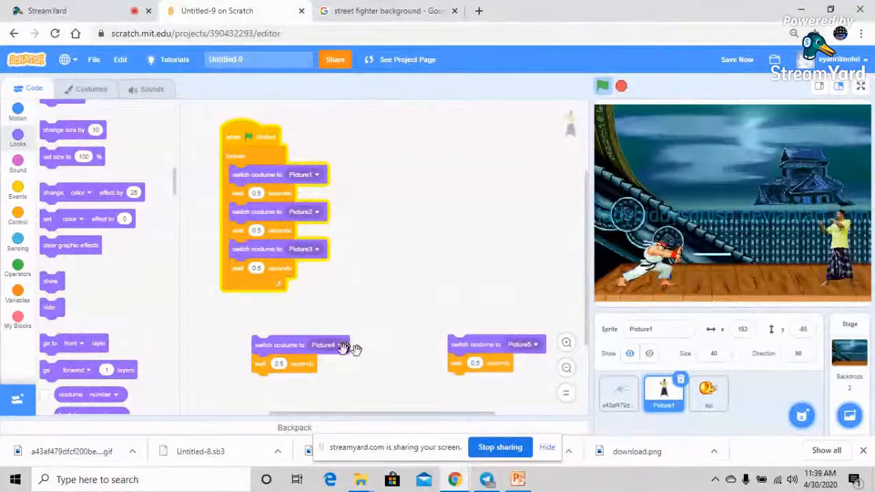
{"action": "left_click_drag", "start_coordinate": [299, 350], "coordinate": [477, 250]}
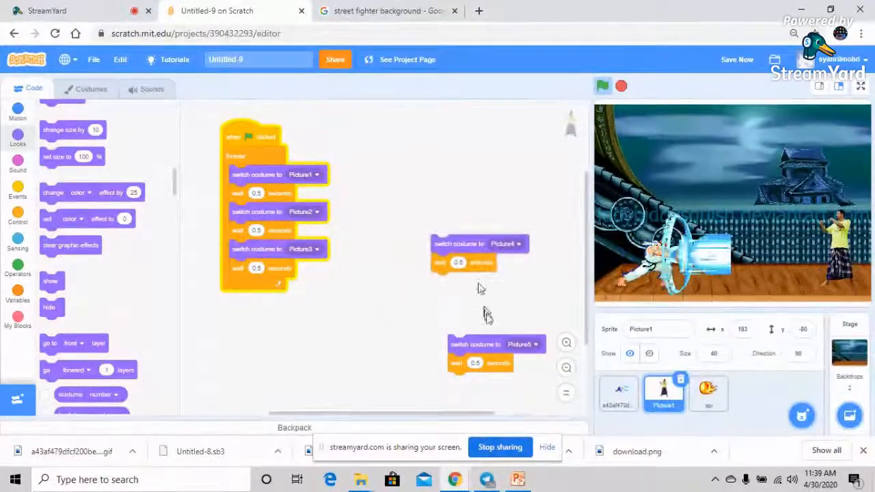
{"action": "left_click_drag", "start_coordinate": [480, 346], "coordinate": [463, 335]}
{"action": "left_click_drag", "start_coordinate": [463, 260], "coordinate": [466, 242]}
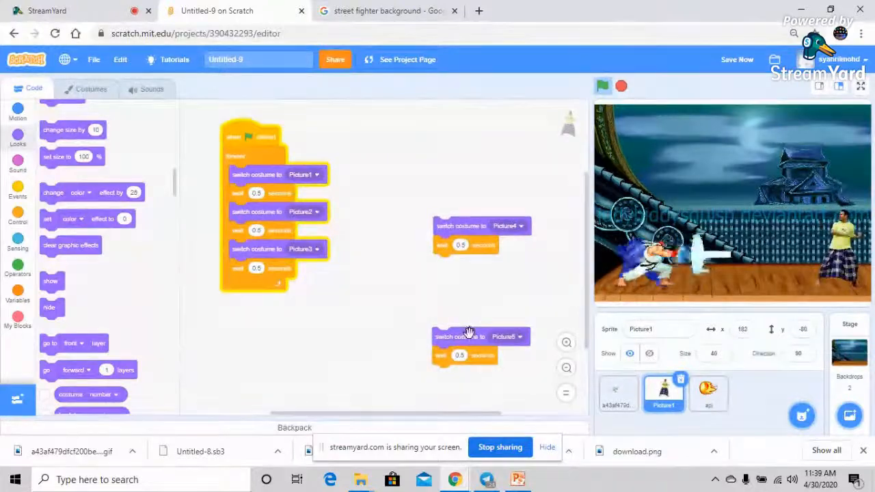
{"action": "left_click_drag", "start_coordinate": [467, 337], "coordinate": [465, 318]}
{"action": "left_click_drag", "start_coordinate": [461, 227], "coordinate": [462, 222]}
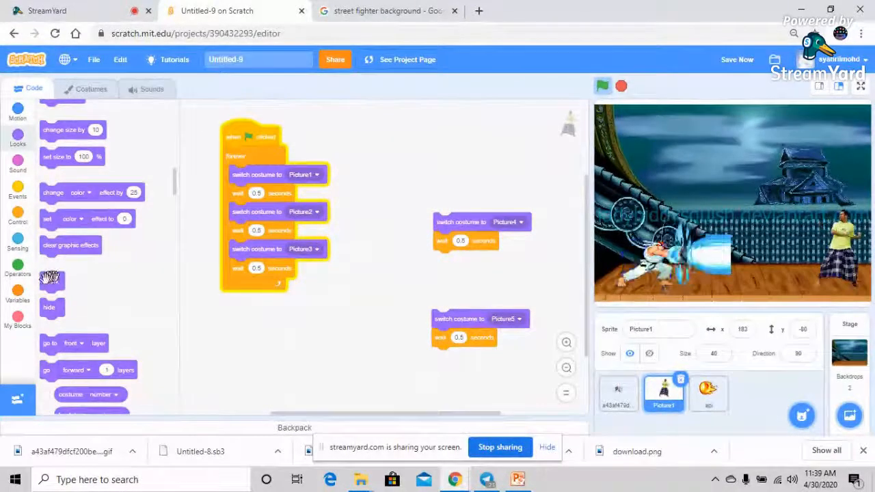
{"action": "left_click", "coordinate": [18, 292]}
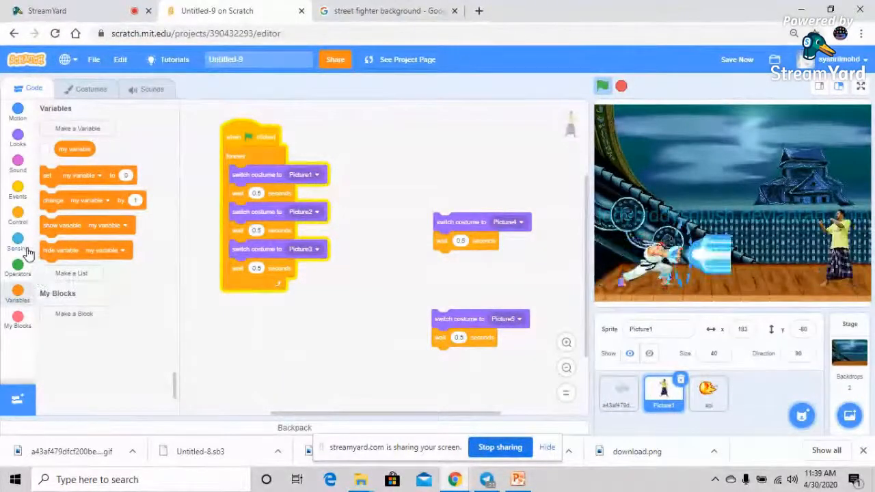
{"action": "left_click", "coordinate": [20, 215]}
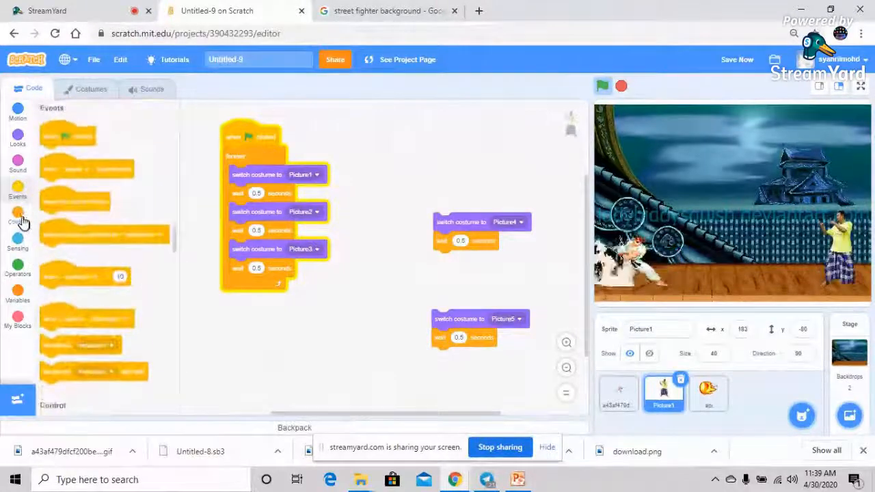
Step: Add a loose broadcast block to the Picture1 sprite's code and give it a new message named muncul
{"action": "left_click", "coordinate": [19, 194]}
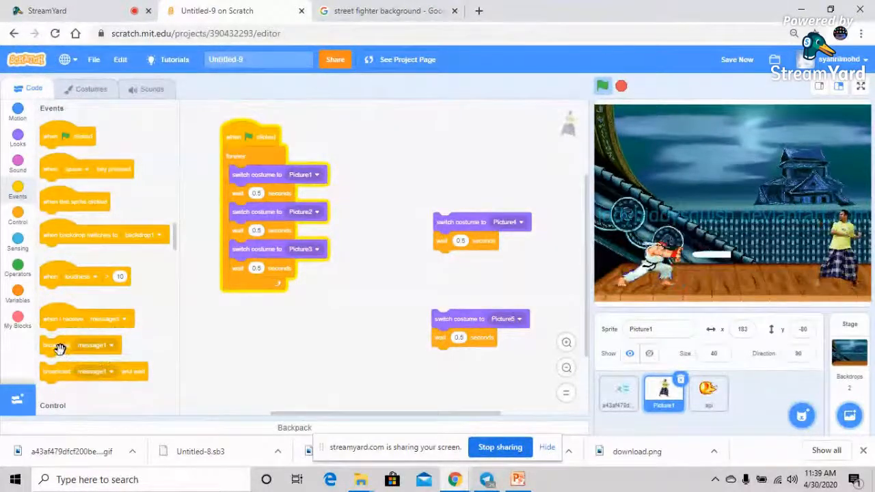
{"action": "left_click_drag", "start_coordinate": [79, 358], "coordinate": [262, 348]}
{"action": "left_click", "coordinate": [305, 351]}
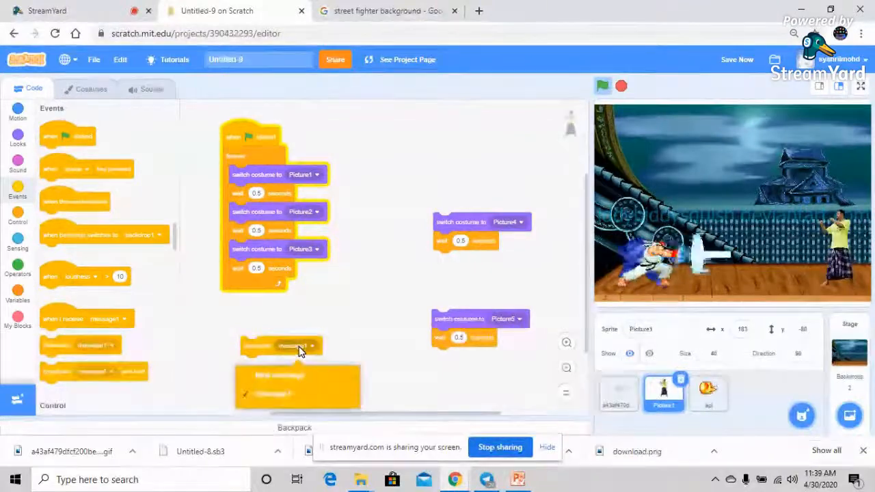
{"action": "left_click", "coordinate": [290, 375]}
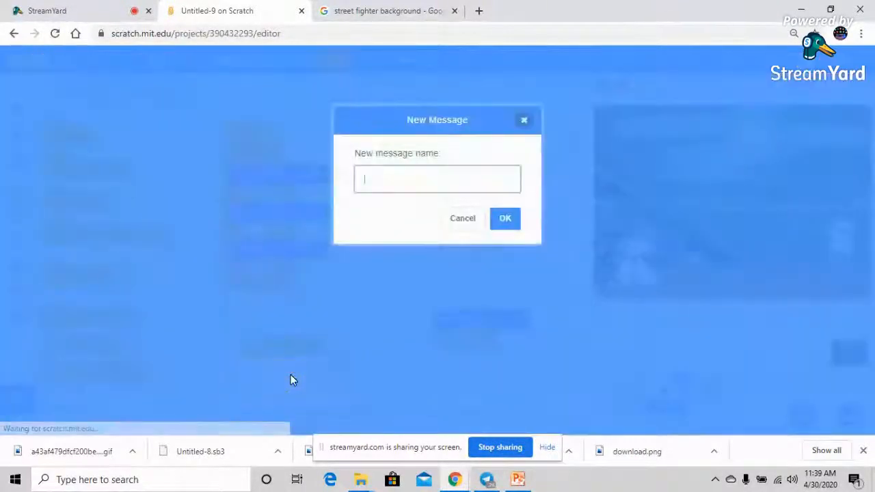
{"action": "type", "text": "muncul"}
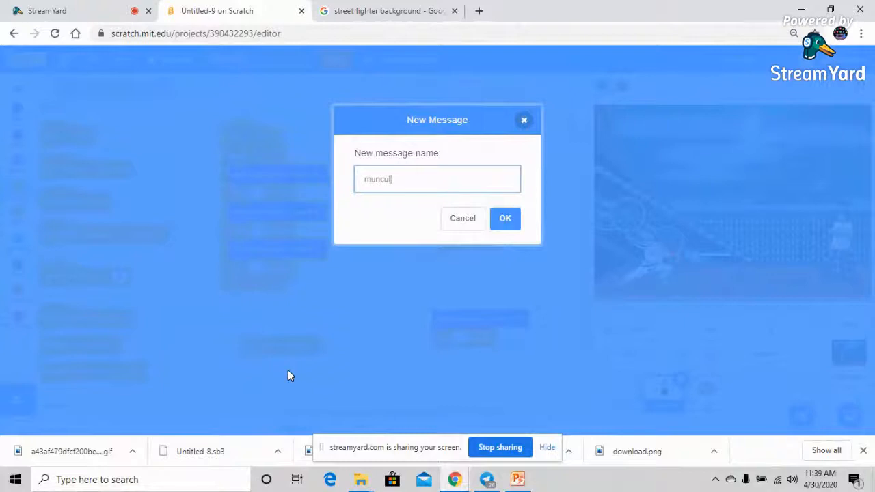
{"action": "left_click", "coordinate": [504, 219]}
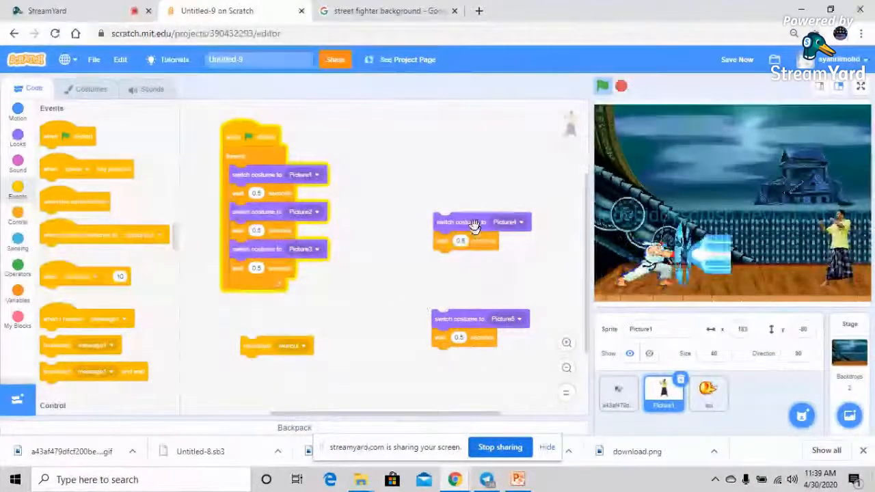
Step: Place the muncul broadcast at the end of the forever loop, followed by the Picture4 costume switch and its wait
{"action": "left_click_drag", "start_coordinate": [261, 345], "coordinate": [254, 287]}
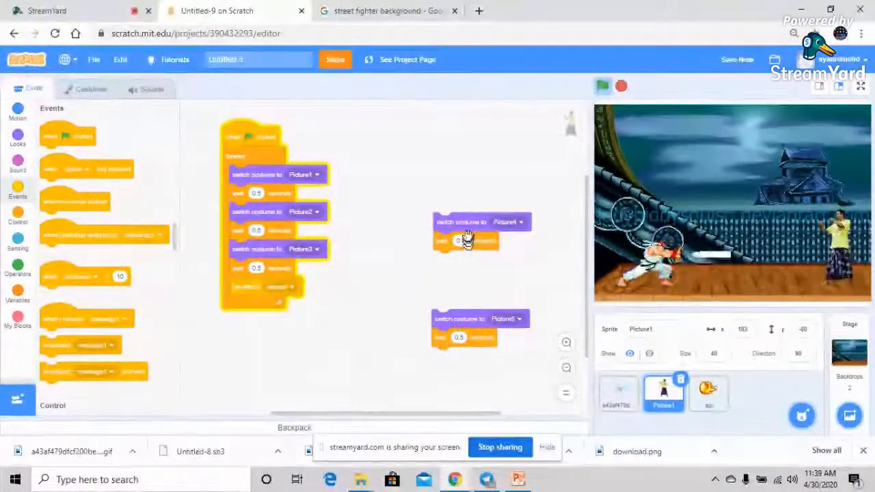
{"action": "left_click_drag", "start_coordinate": [458, 240], "coordinate": [265, 318]}
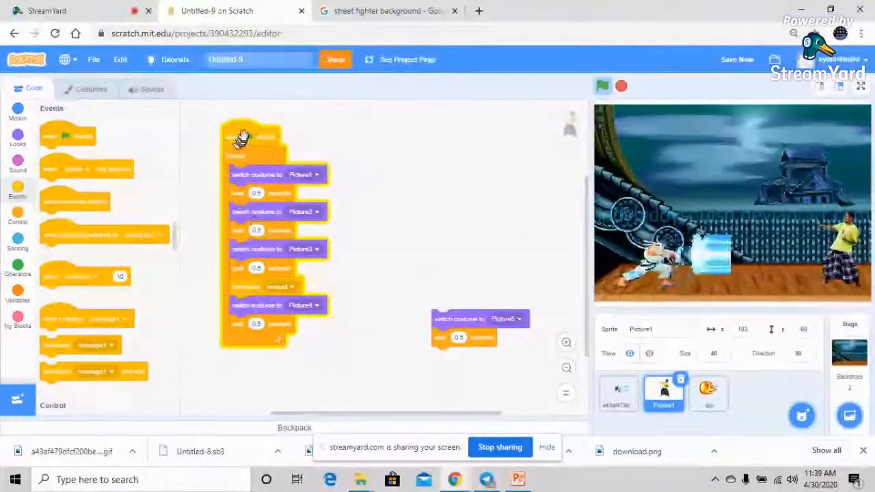
{"action": "left_click_drag", "start_coordinate": [244, 145], "coordinate": [241, 134]}
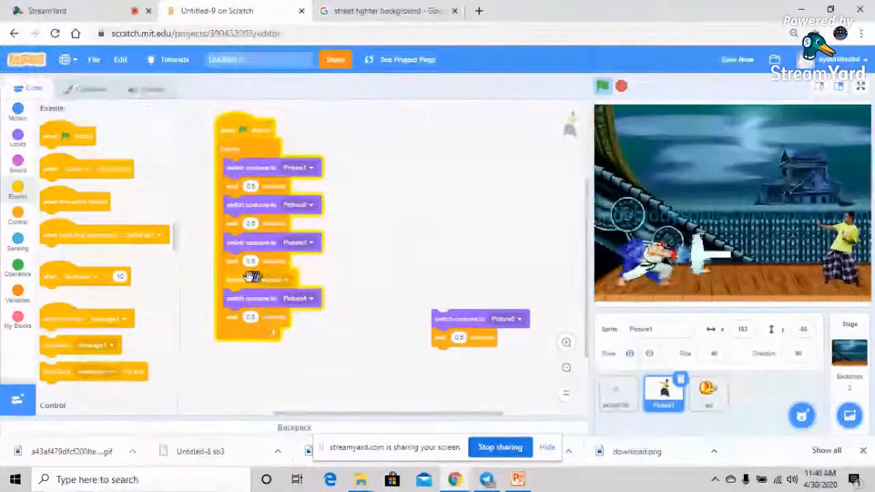
Step: Detach the muncul broadcast and Picture4 stack from the loop and put a duplicate of it in place of the loose Picture5 pair
{"action": "left_click_drag", "start_coordinate": [251, 281], "coordinate": [405, 191]}
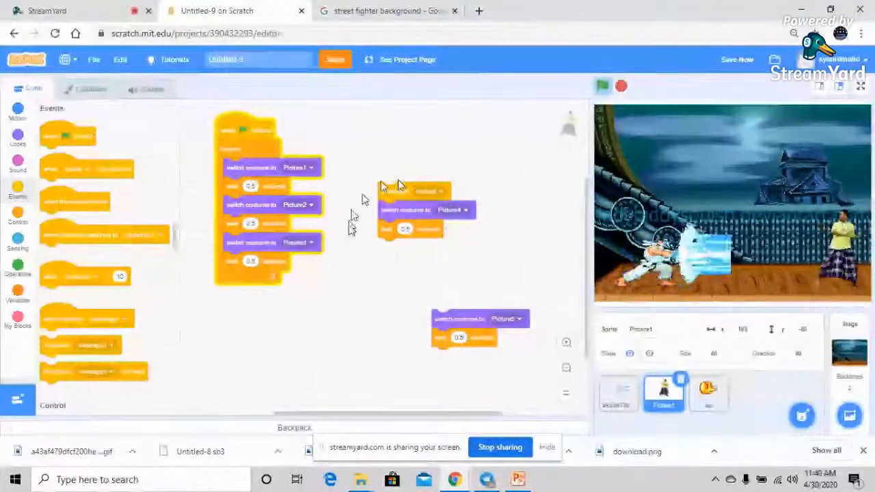
{"action": "mouse_move", "coordinate": [396, 207]}
{"action": "left_mouse_down"}
{"action": "mouse_move", "coordinate": [441, 224]}
{"action": "mouse_move", "coordinate": [396, 208]}
{"action": "left_mouse_up"}
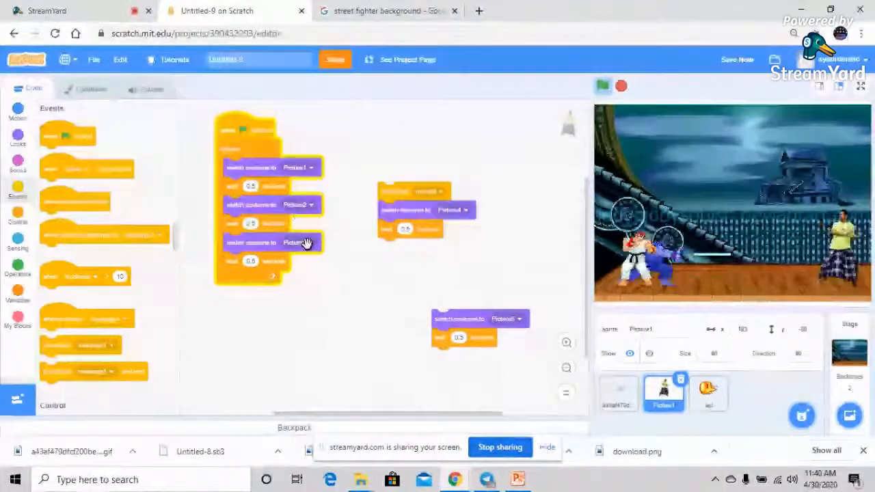
{"action": "right_click", "coordinate": [403, 197]}
{"action": "left_click", "coordinate": [413, 203]}
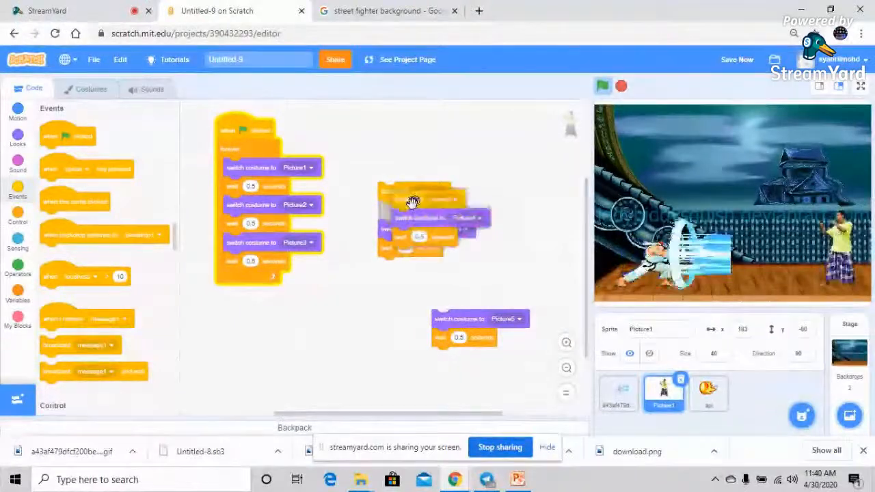
{"action": "left_click", "coordinate": [323, 335]}
{"action": "left_click_drag", "start_coordinate": [458, 321], "coordinate": [95, 311]}
{"action": "left_click_drag", "start_coordinate": [299, 327], "coordinate": [463, 315]}
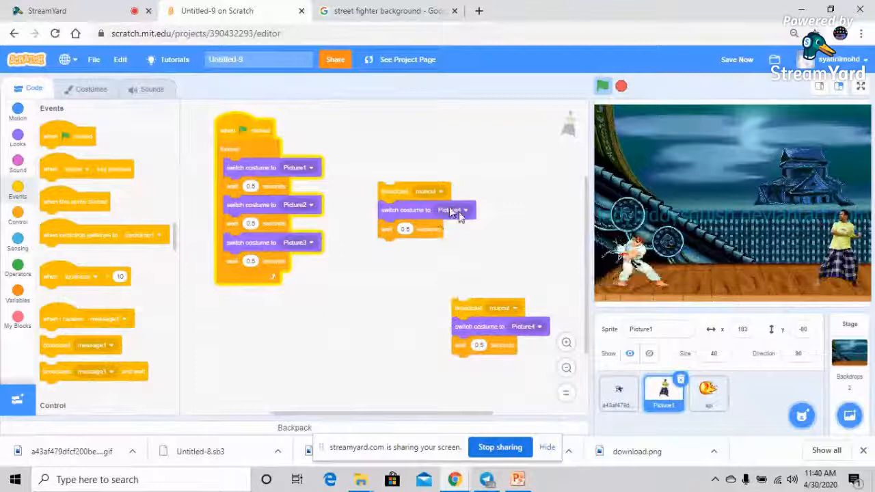
Step: Set the duplicated stack's costume to Picture5 and attach both broadcast stacks in order at the end of the forever loop
{"action": "left_click", "coordinate": [538, 327]}
{"action": "left_click", "coordinate": [537, 296]}
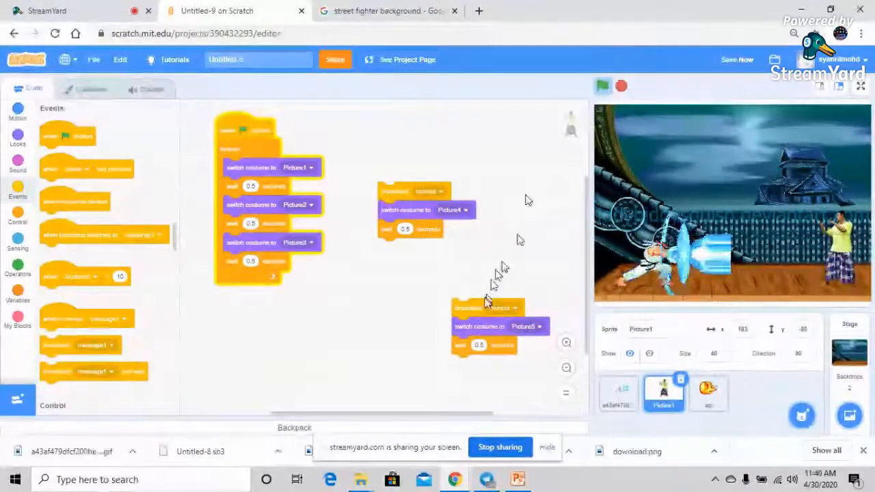
{"action": "left_click_drag", "start_coordinate": [487, 304], "coordinate": [396, 263]}
{"action": "left_click_drag", "start_coordinate": [407, 190], "coordinate": [247, 286]}
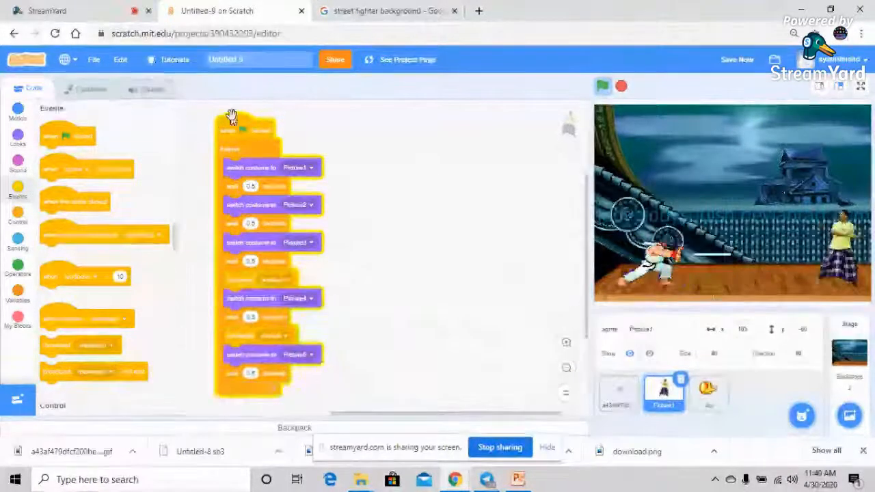
{"action": "left_click_drag", "start_coordinate": [245, 132], "coordinate": [250, 127]}
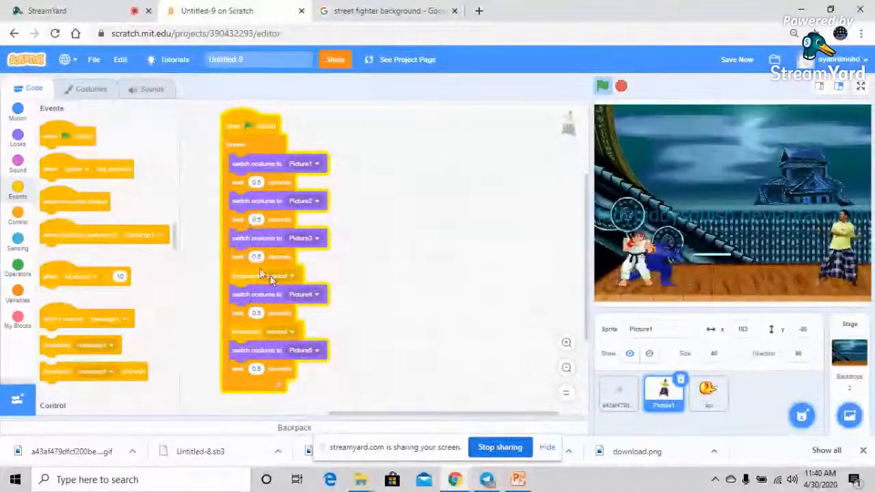
{"action": "scroll", "coordinate": [321, 295], "scroll_direction": "down", "scroll_amount": 2}
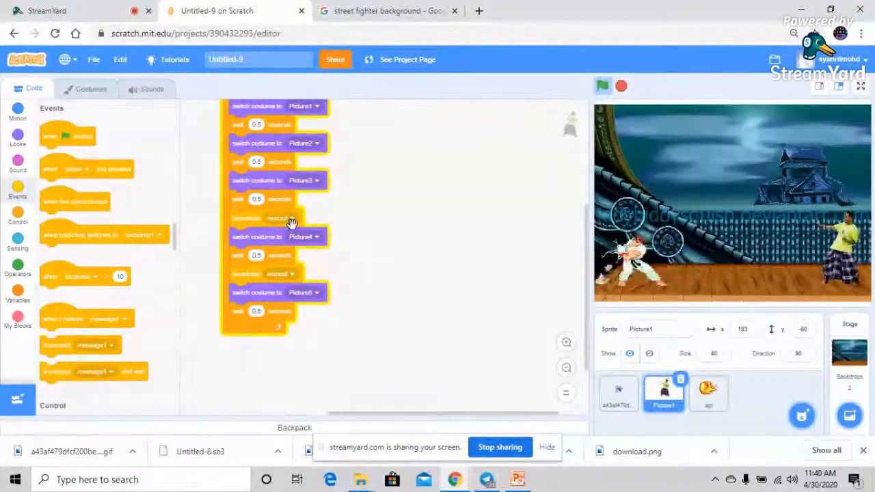
Step: Give the api fireball sprite a script that shows it when it receives the muncul message
{"action": "left_click", "coordinate": [711, 403]}
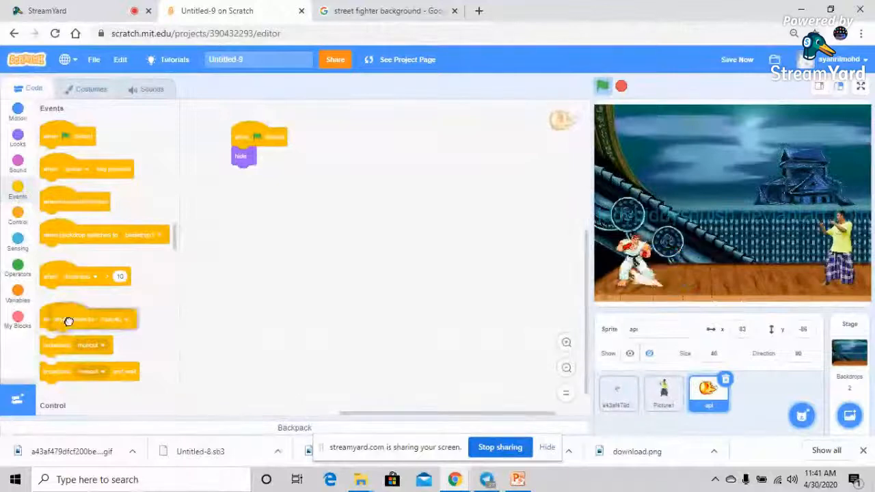
{"action": "left_click_drag", "start_coordinate": [61, 319], "coordinate": [373, 146]}
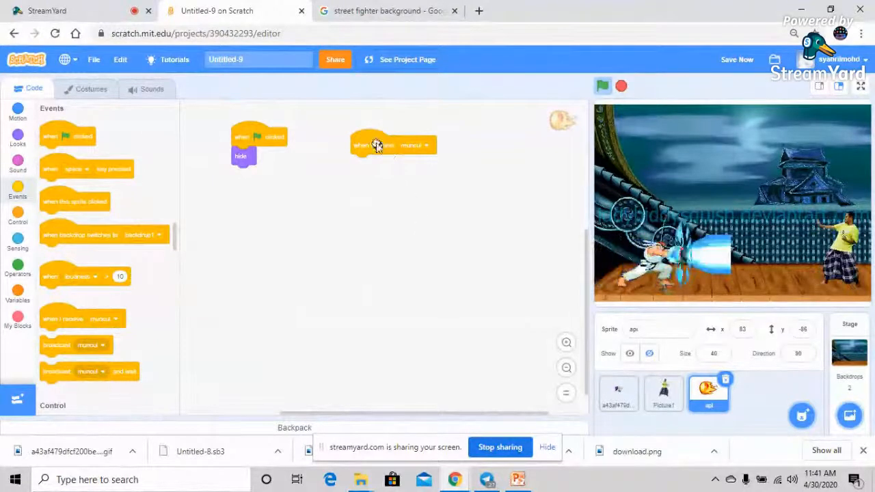
{"action": "left_click_drag", "start_coordinate": [377, 143], "coordinate": [371, 133]}
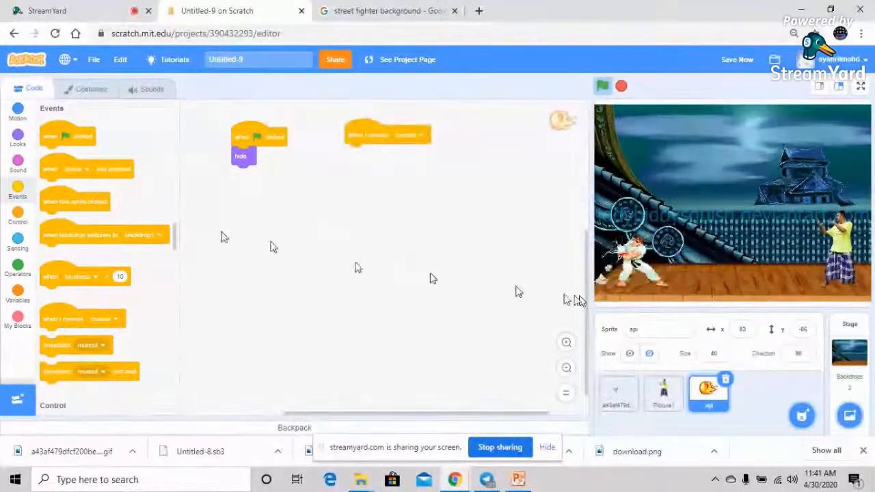
{"action": "left_click", "coordinate": [18, 139]}
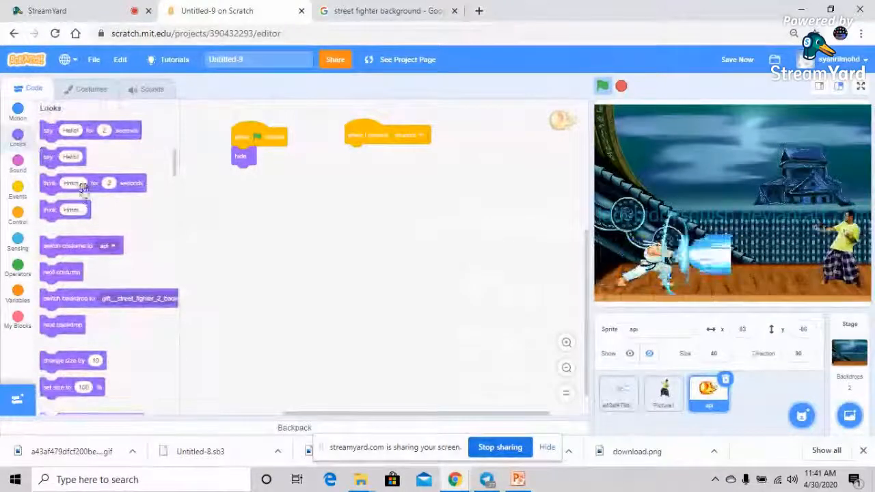
{"action": "scroll", "coordinate": [82, 188], "scroll_direction": "down", "scroll_amount": 5}
{"action": "left_click_drag", "start_coordinate": [53, 282], "coordinate": [361, 171]}
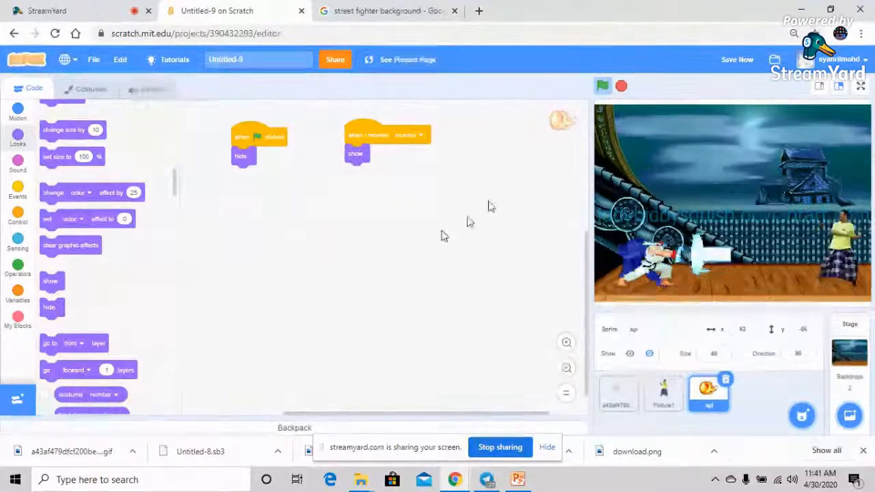
Step: Run the project to test when the fireball appears and examine the Picture1 sprite's costume loop
{"action": "left_click", "coordinate": [603, 87]}
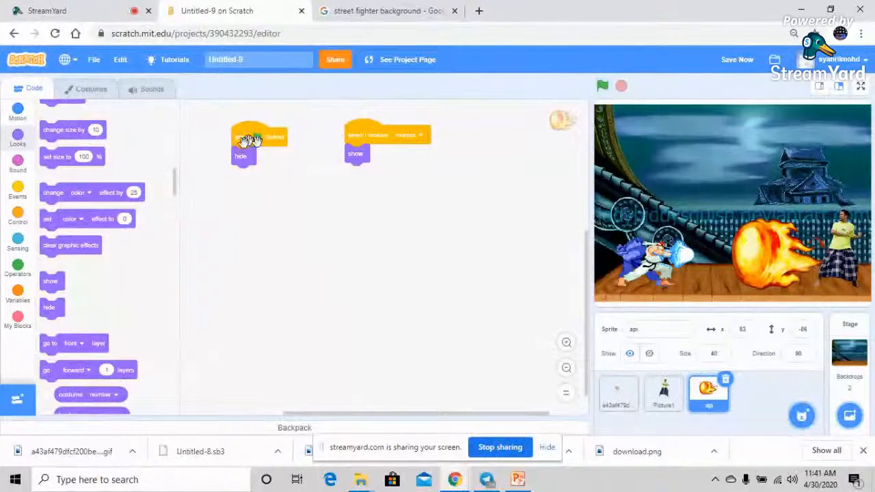
{"action": "left_click", "coordinate": [603, 84]}
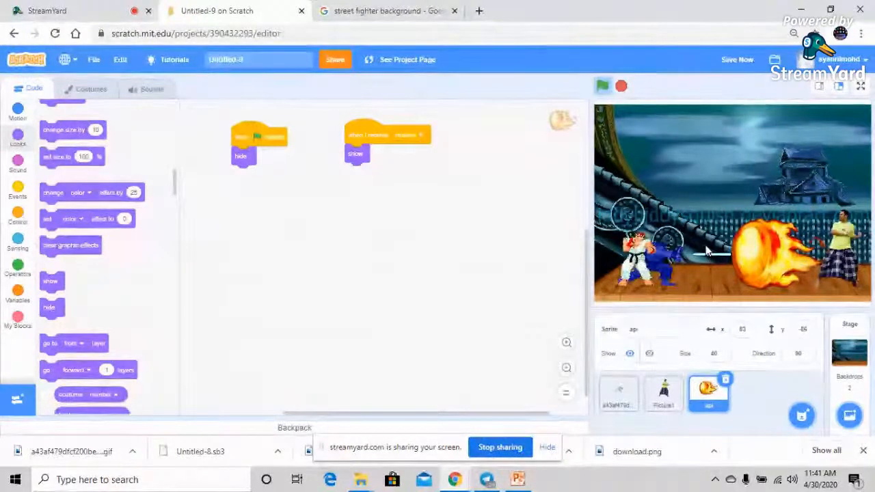
{"action": "left_click", "coordinate": [679, 402]}
{"action": "scroll", "coordinate": [287, 199], "scroll_direction": "up", "scroll_amount": 3}
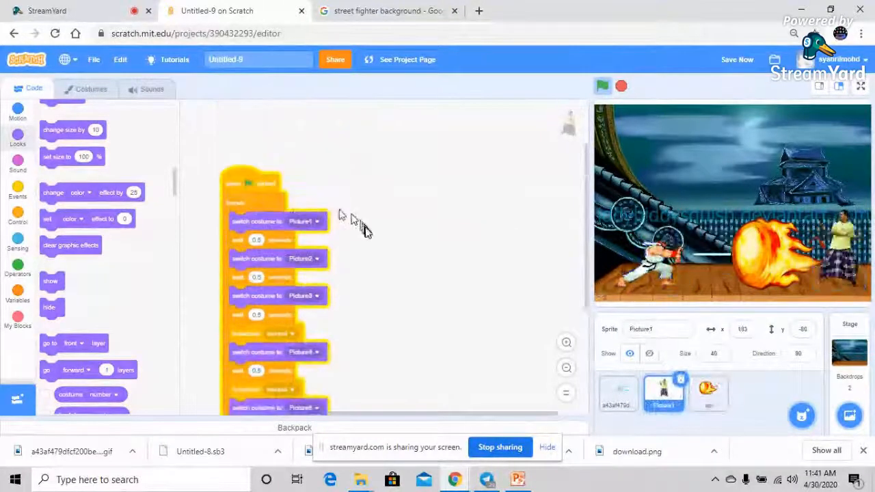
{"action": "scroll", "coordinate": [362, 229], "scroll_direction": "down", "scroll_amount": 2}
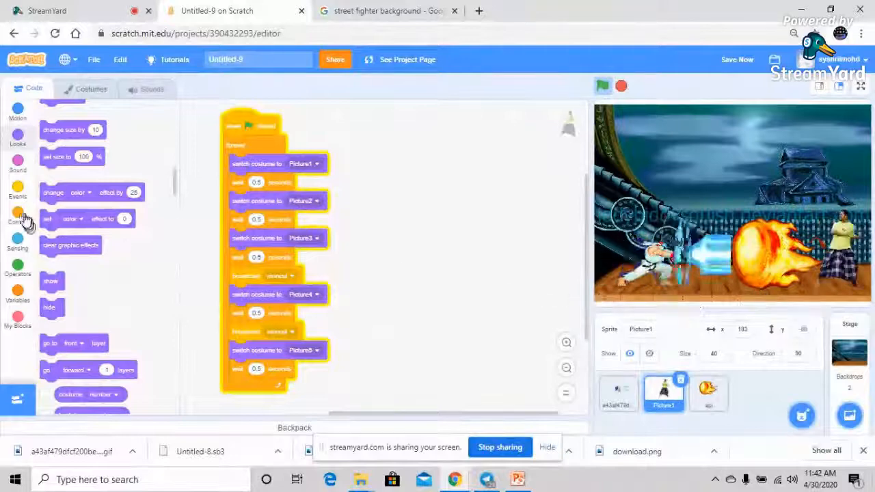
Step: Add a broadcast of a new message named lenyap at the start of Picture1's forever loop, before the Picture1 costume switch
{"action": "left_click", "coordinate": [17, 190]}
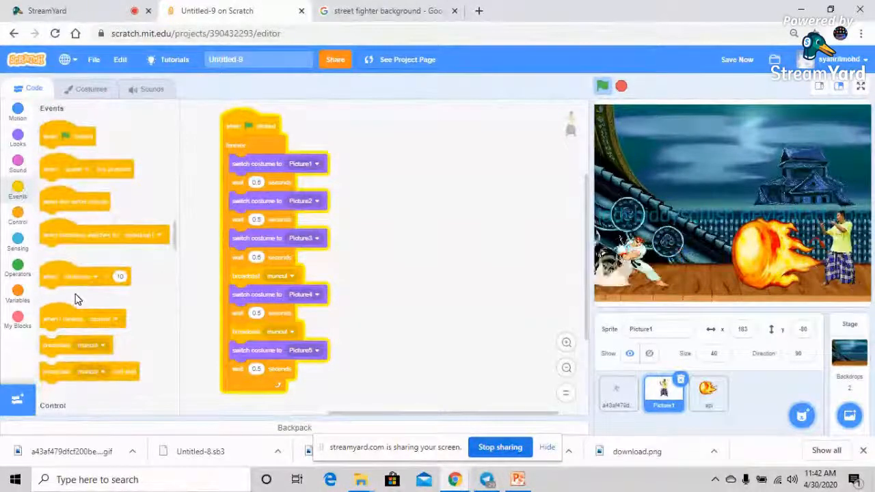
{"action": "left_click_drag", "start_coordinate": [72, 348], "coordinate": [448, 203]}
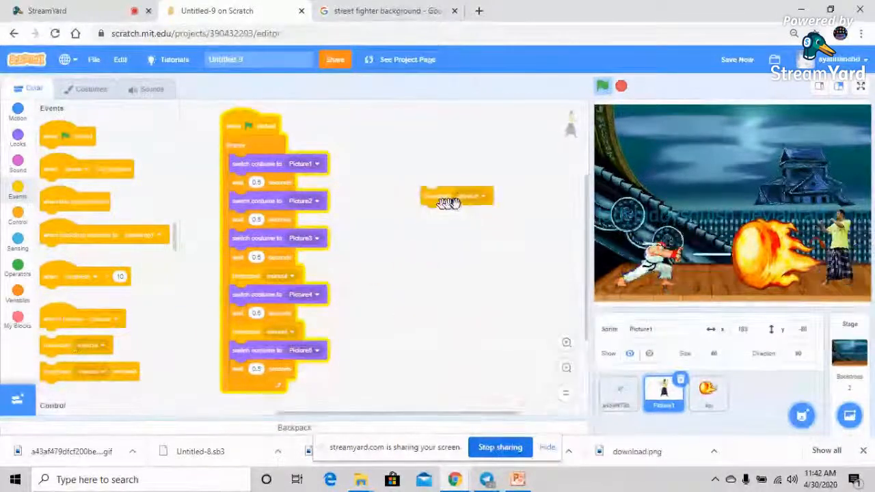
{"action": "left_click", "coordinate": [482, 197]}
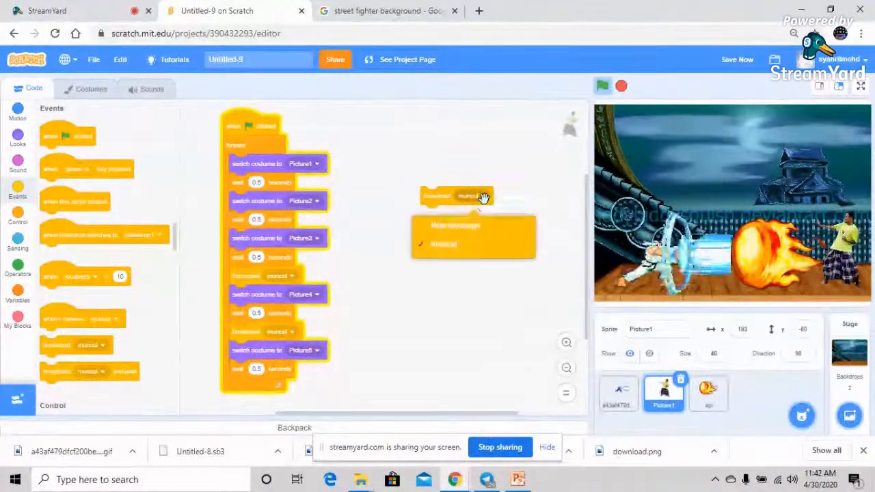
{"action": "left_click", "coordinate": [473, 226]}
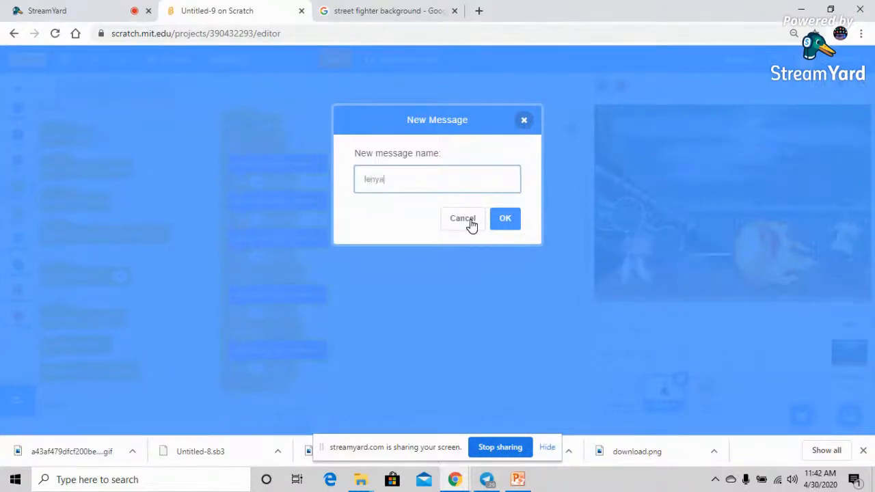
{"action": "left_click", "coordinate": [495, 220]}
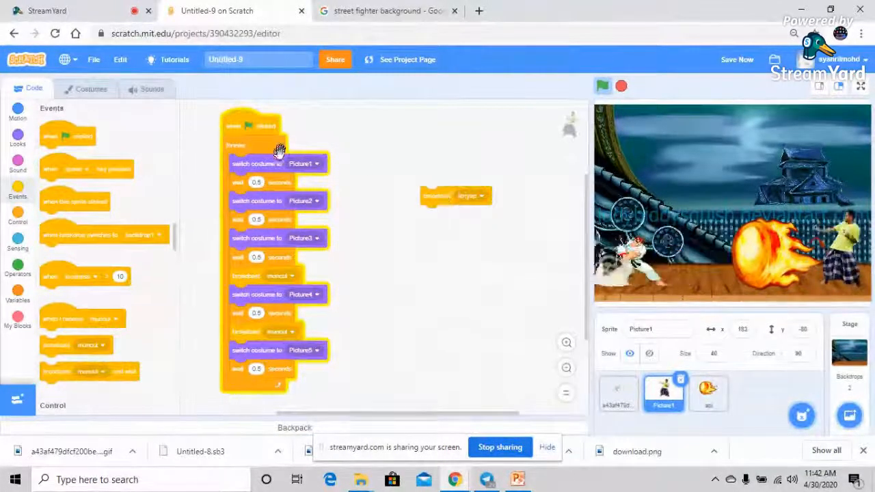
{"action": "left_click_drag", "start_coordinate": [441, 199], "coordinate": [273, 164]}
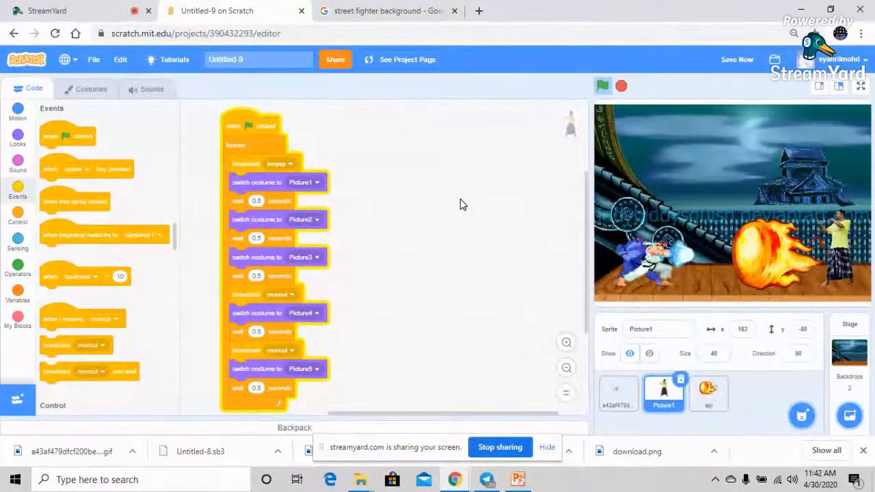
{"action": "left_click_drag", "start_coordinate": [265, 127], "coordinate": [265, 119]}
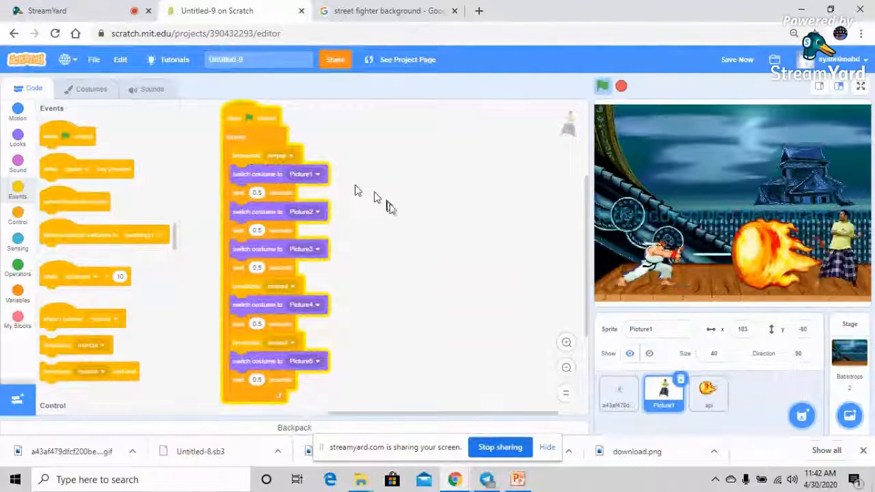
Step: Give the api fireball sprite a script that hides it on receiving the lenyap message, and run the project
{"action": "left_click", "coordinate": [711, 393]}
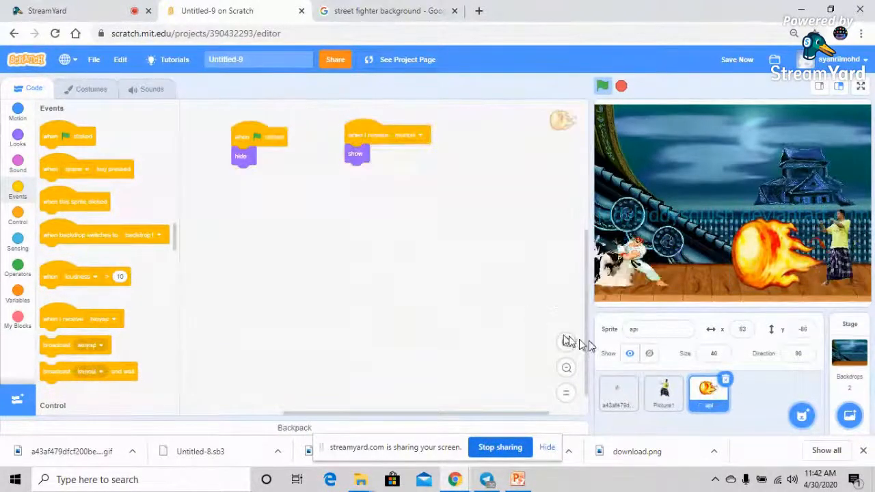
{"action": "left_click", "coordinate": [355, 149]}
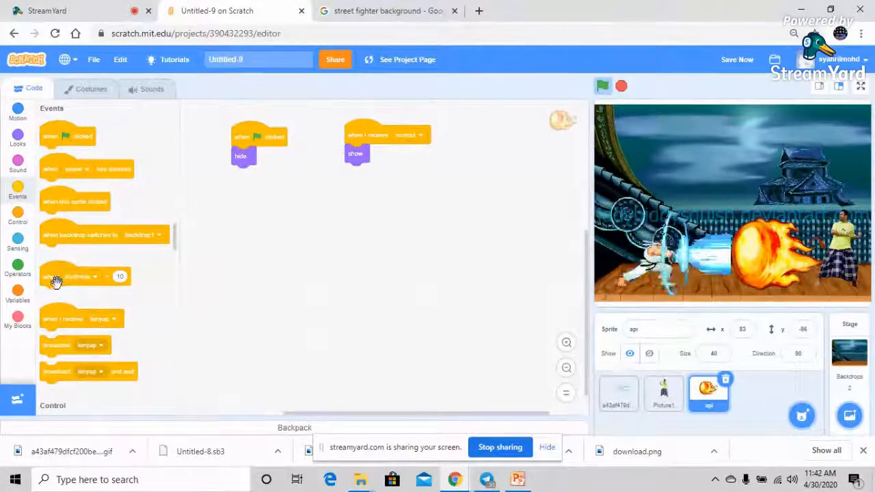
{"action": "left_click_drag", "start_coordinate": [61, 320], "coordinate": [433, 209]}
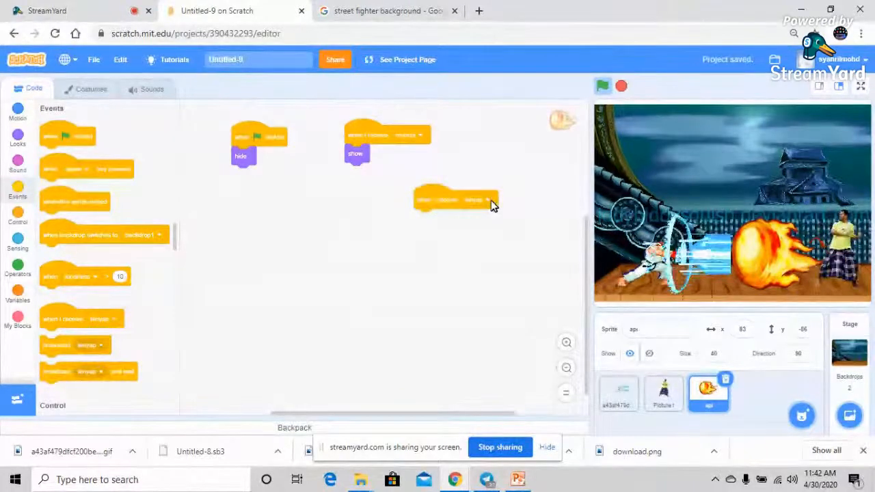
{"action": "left_click", "coordinate": [18, 138]}
{"action": "scroll", "coordinate": [90, 282], "scroll_direction": "down", "scroll_amount": 1}
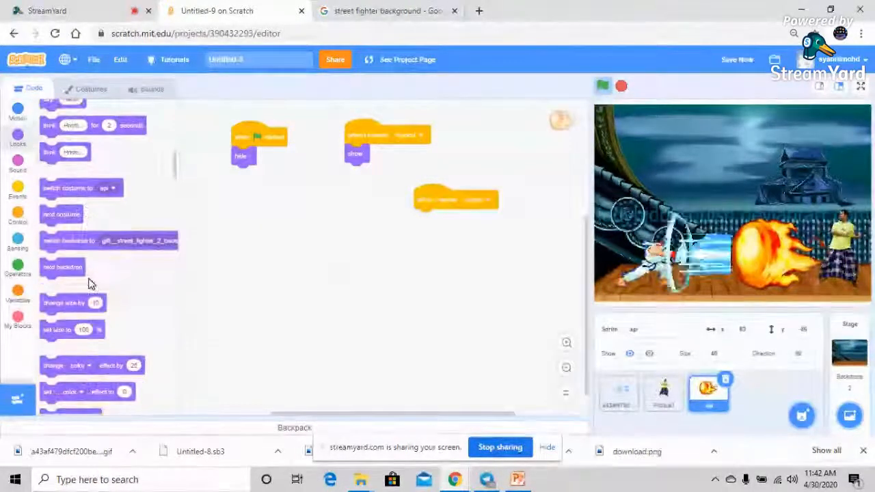
{"action": "scroll", "coordinate": [95, 217], "scroll_direction": "down", "scroll_amount": 3}
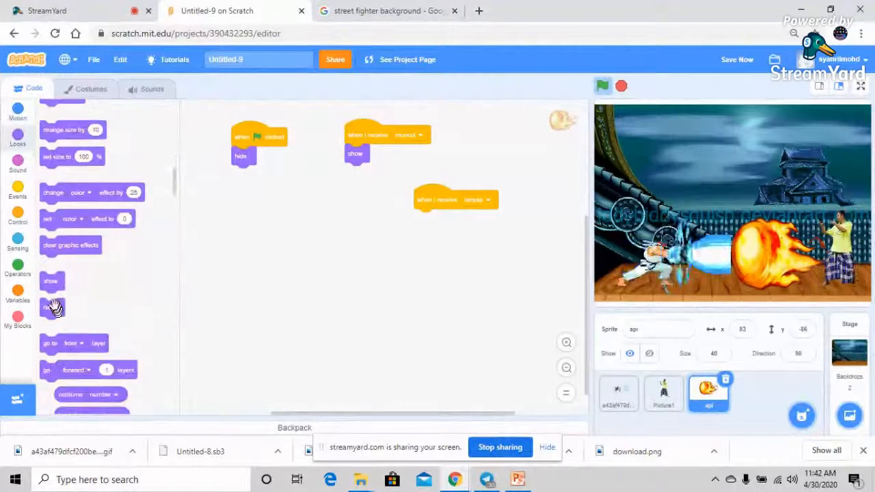
{"action": "left_click_drag", "start_coordinate": [50, 303], "coordinate": [428, 228]}
{"action": "left_click_drag", "start_coordinate": [453, 198], "coordinate": [417, 207]}
{"action": "left_click", "coordinate": [602, 86]}
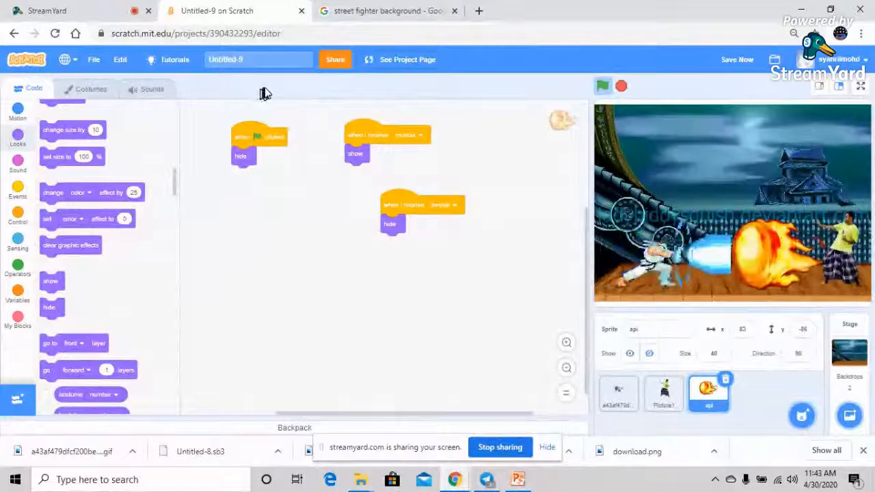
Step: Switch to the StreamYard studio and end the live broadcast
{"action": "left_click", "coordinate": [79, 12]}
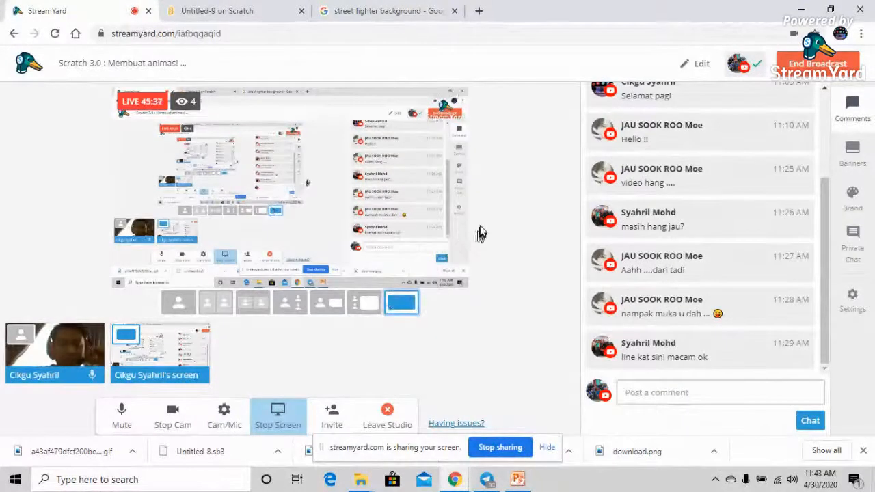
{"action": "left_click", "coordinate": [808, 69]}
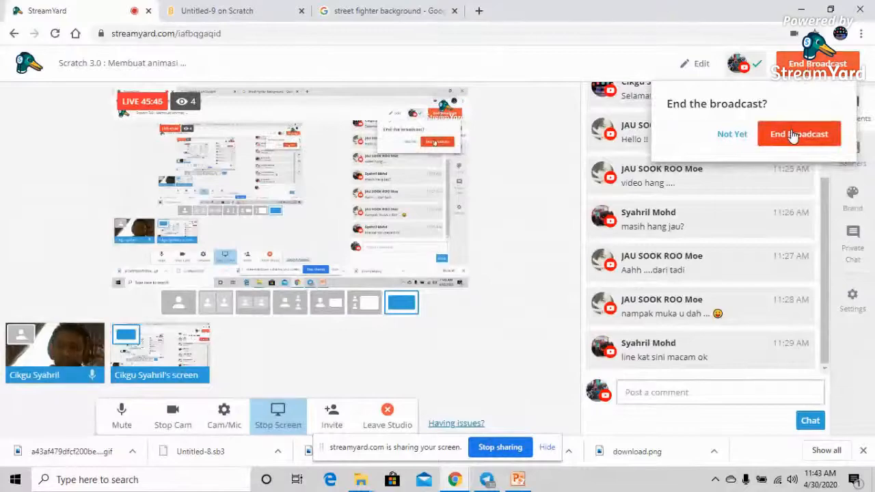